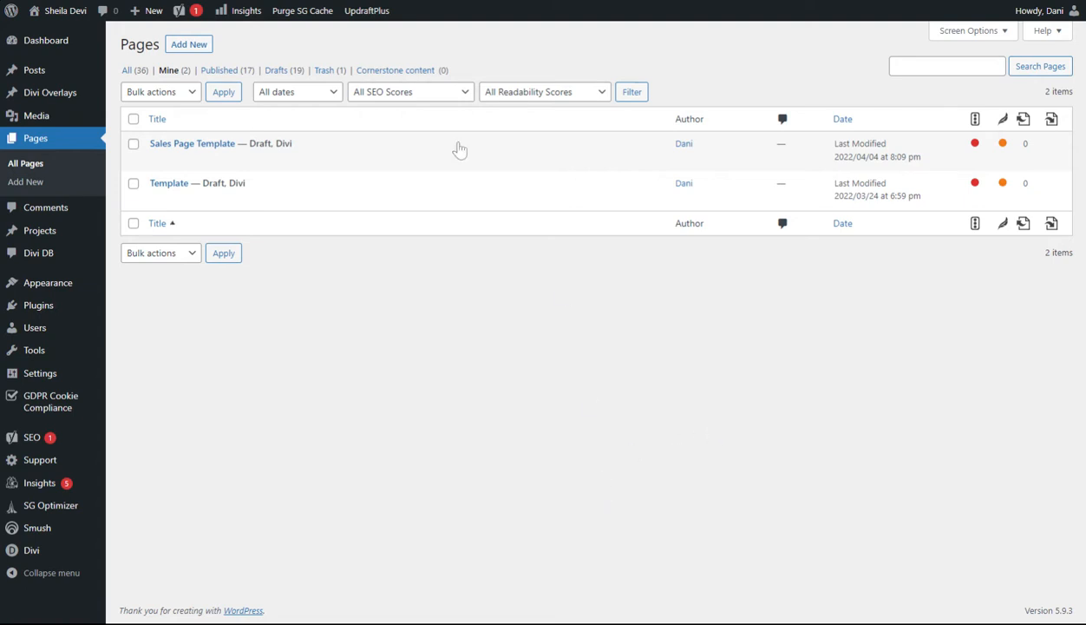
# Clone the Sales Page Template draft page.
pyautogui.moveTo(135, 149)
pyautogui.moveTo(227, 161)
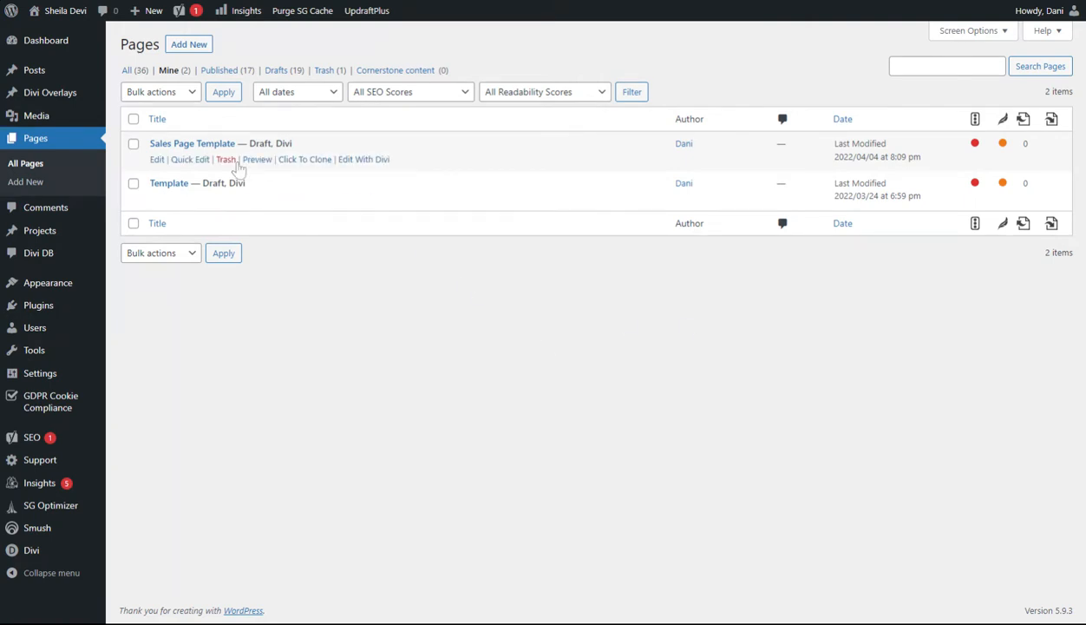
pyautogui.click(308, 160)
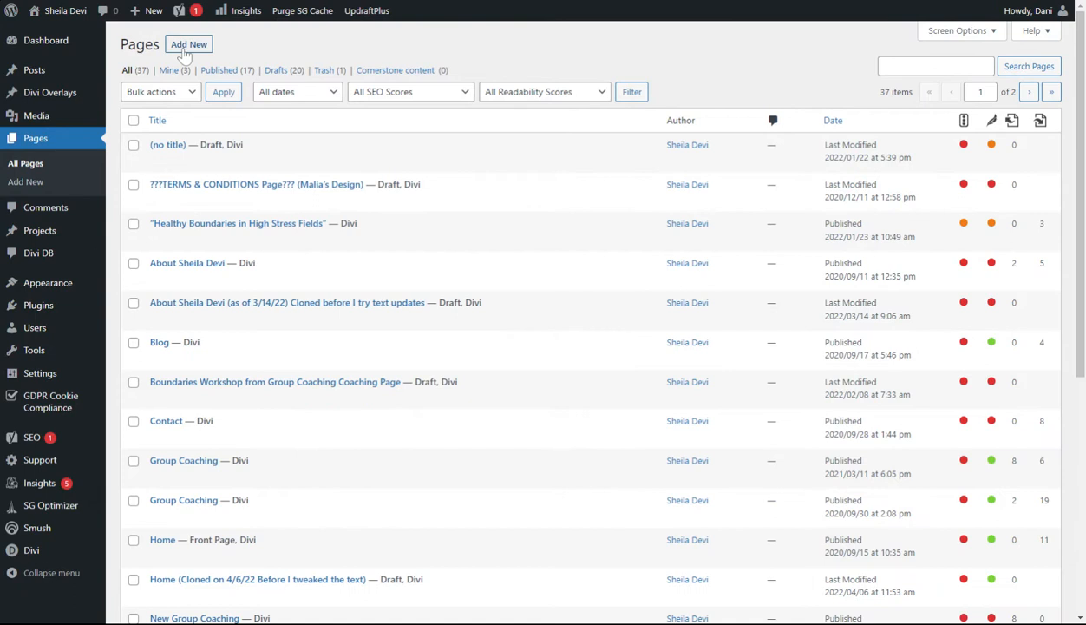
# Show only your own pages and rename the newest Sales Page Template copy as "Working Sales Page".
pyautogui.click(178, 72)
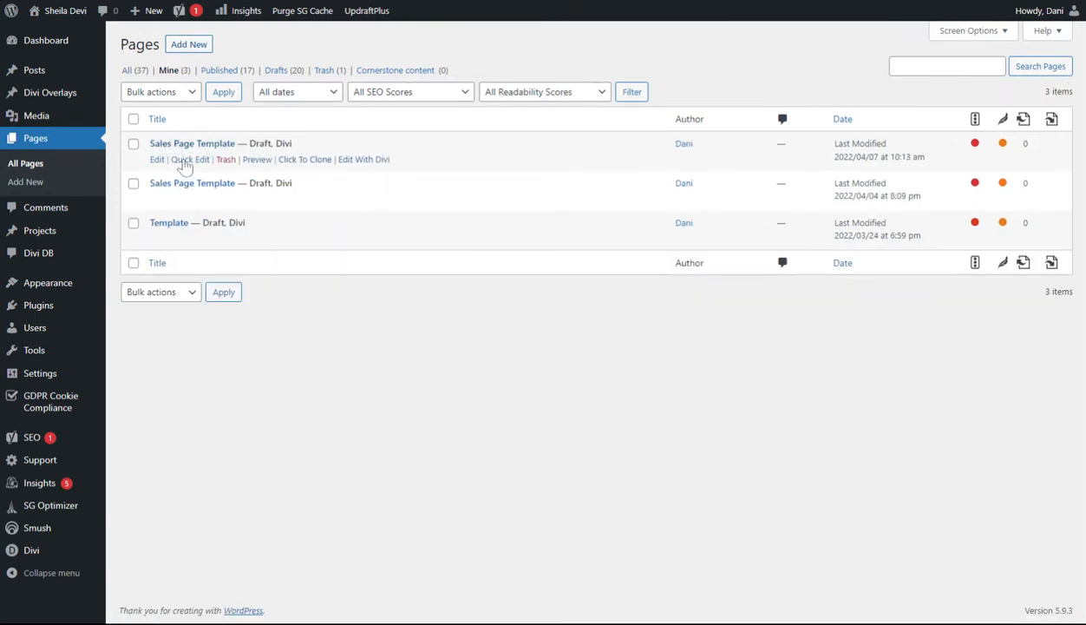
pyautogui.click(184, 162)
pyautogui.tripleClick(265, 163)
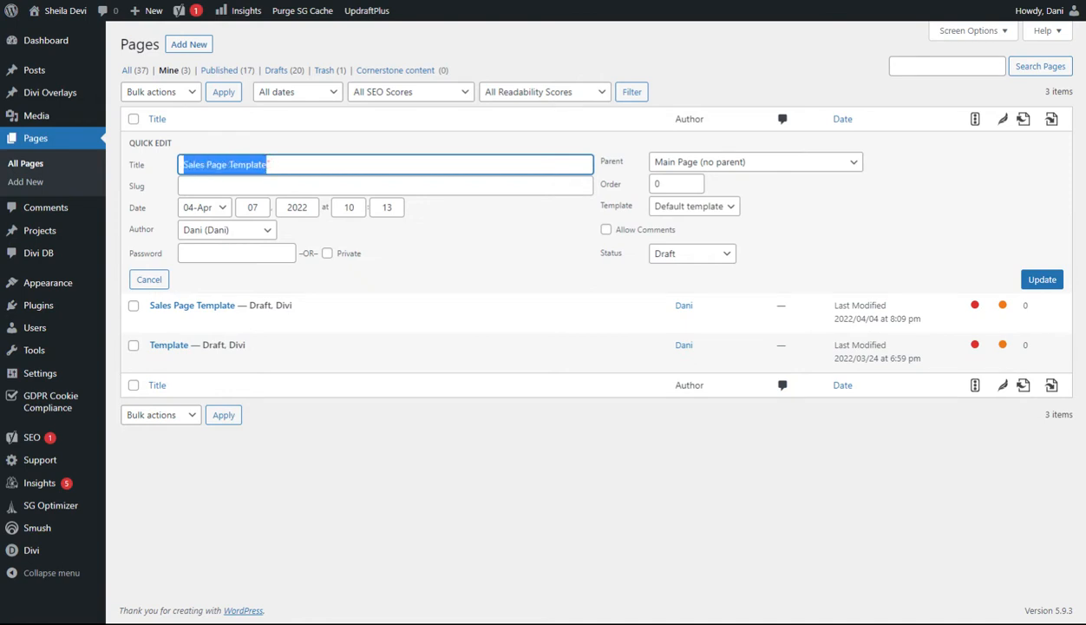
pyautogui.write('Working')
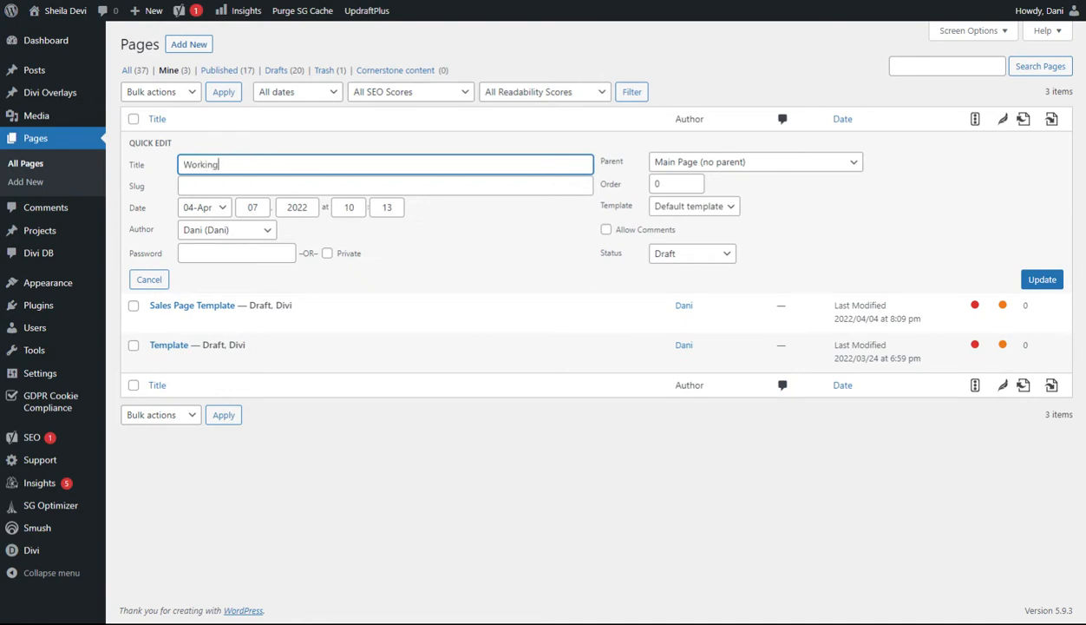
pyautogui.write(' TSales Page')
pyautogui.click(275, 184)
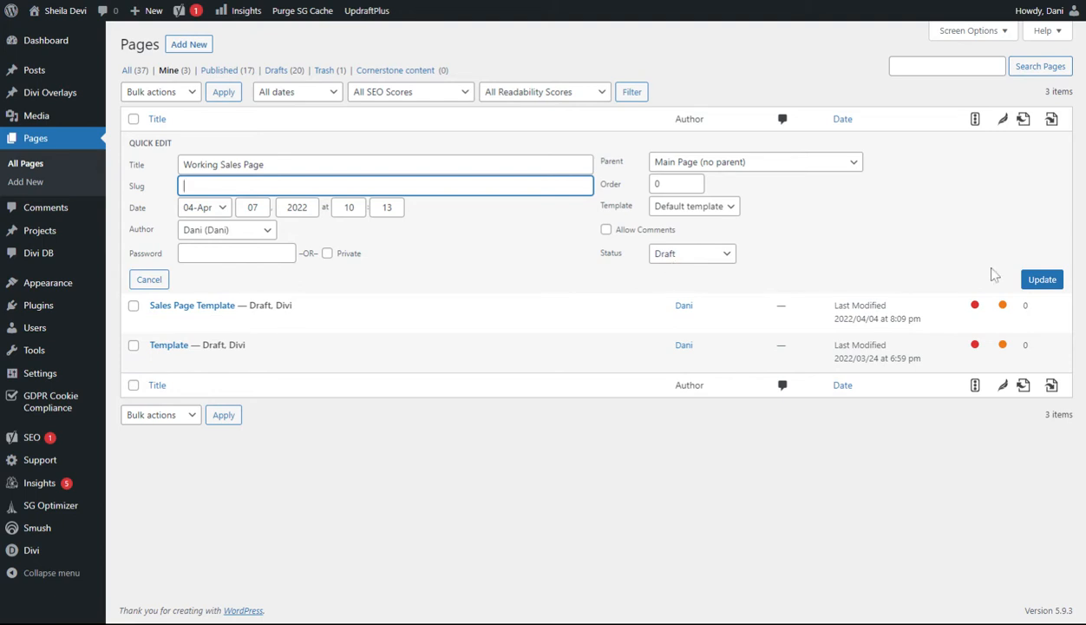
pyautogui.click(1047, 283)
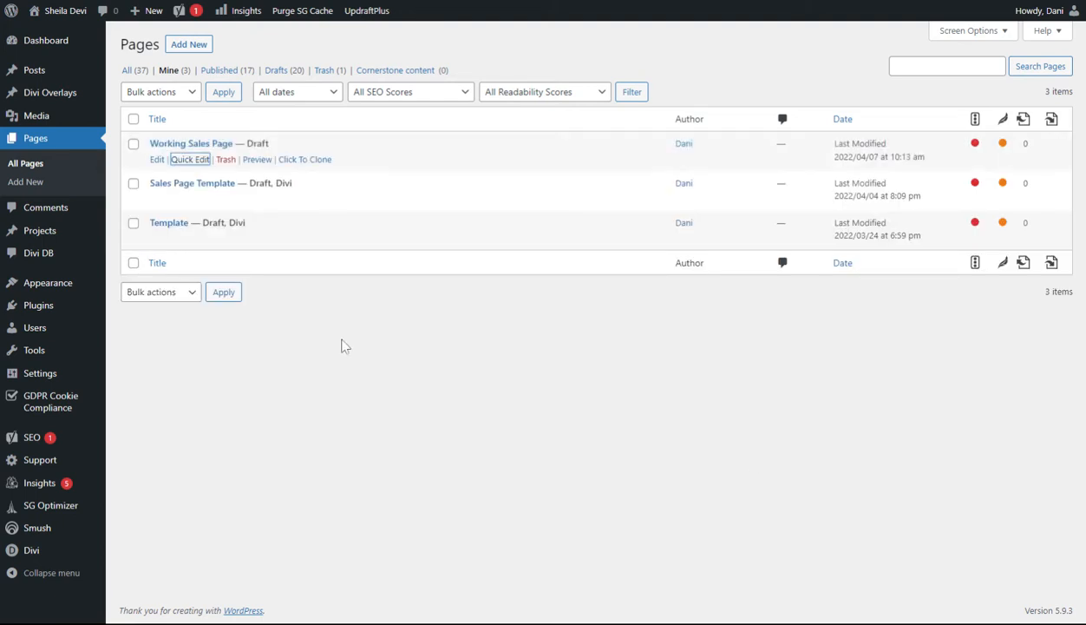
# Open the Working Sales Page for editing in the Divi Builder and look over its layout.
pyautogui.click(158, 161)
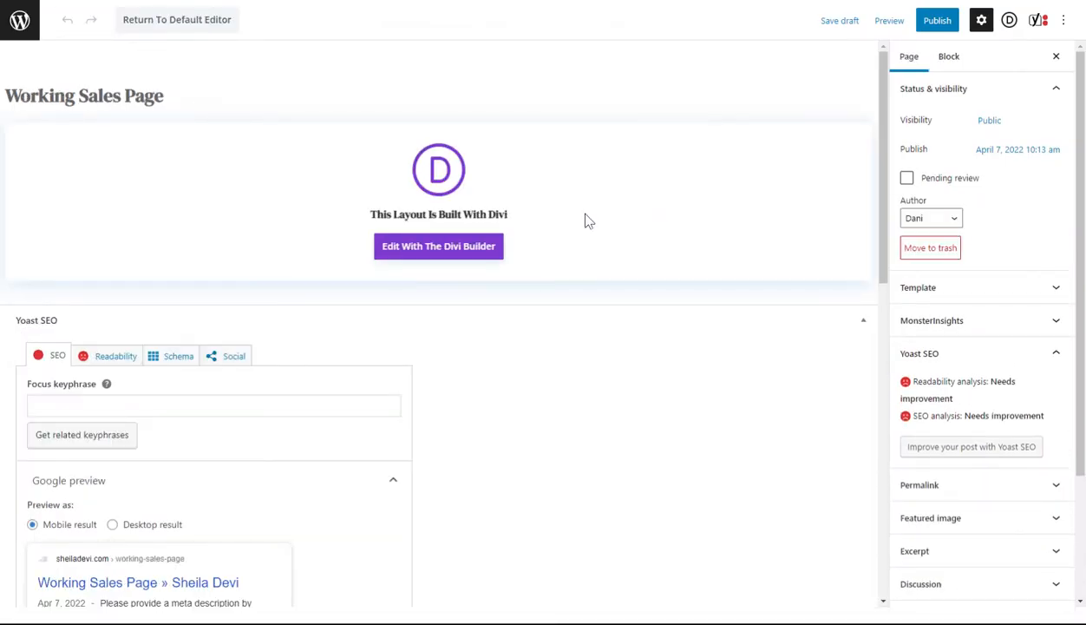
pyautogui.click(426, 248)
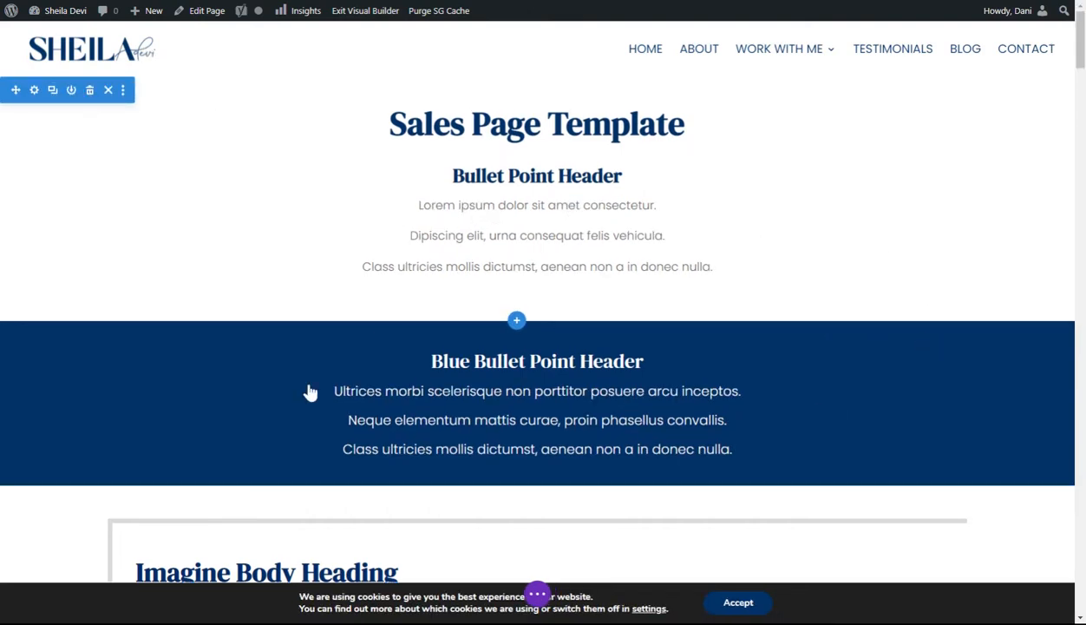
pyautogui.scroll(-5, 260, 423)
pyautogui.scroll(5, 260, 423)
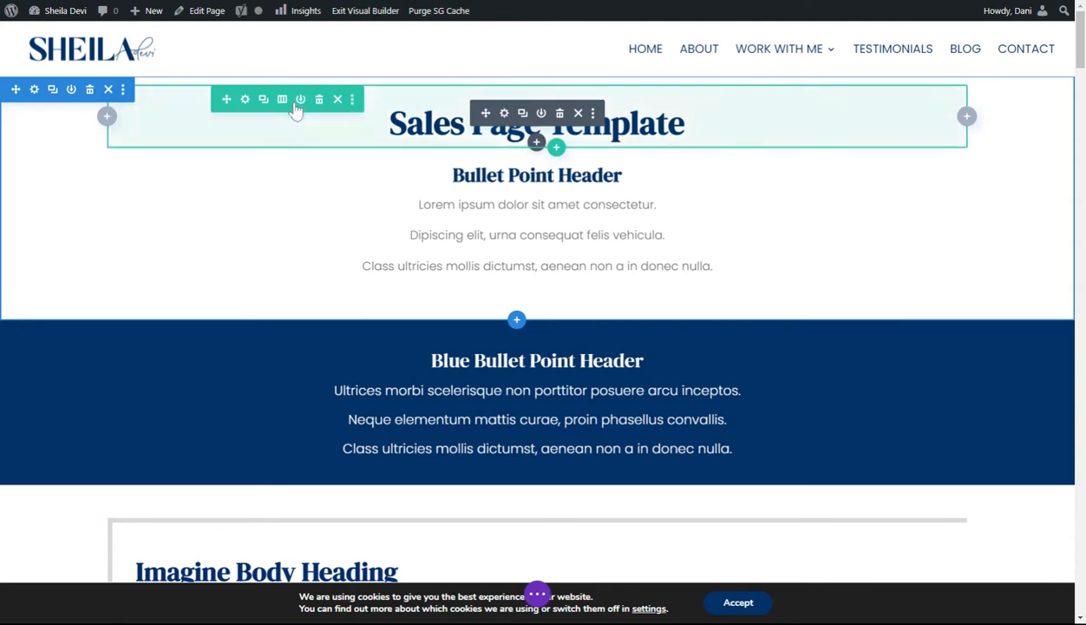
# Change the main heading at the top of the page to "Sales Page" and save the text module.
pyautogui.click(503, 113)
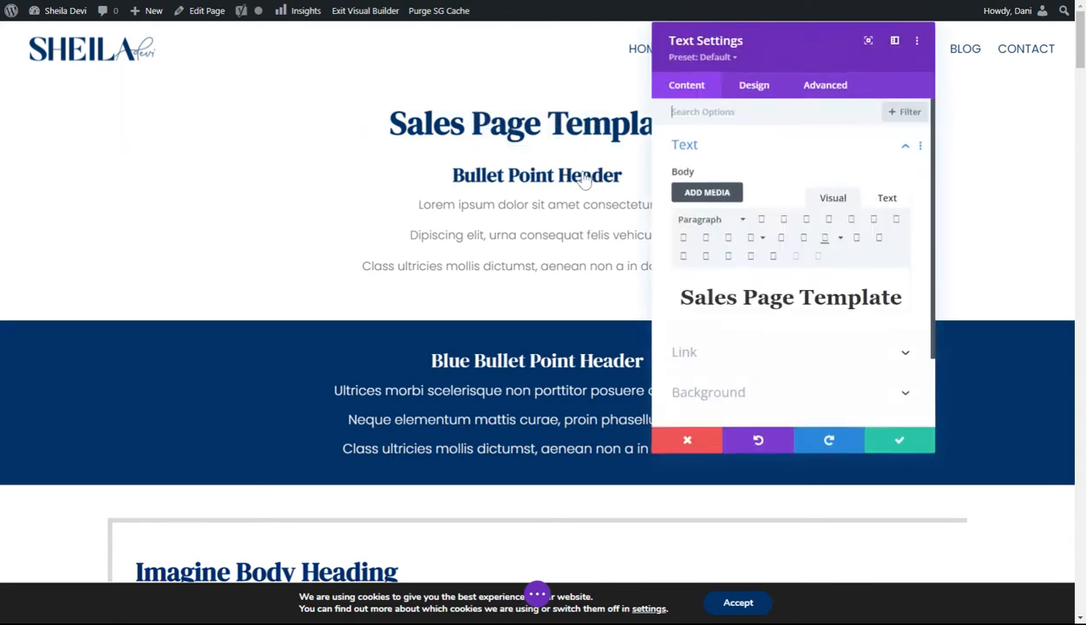
pyautogui.click(687, 440)
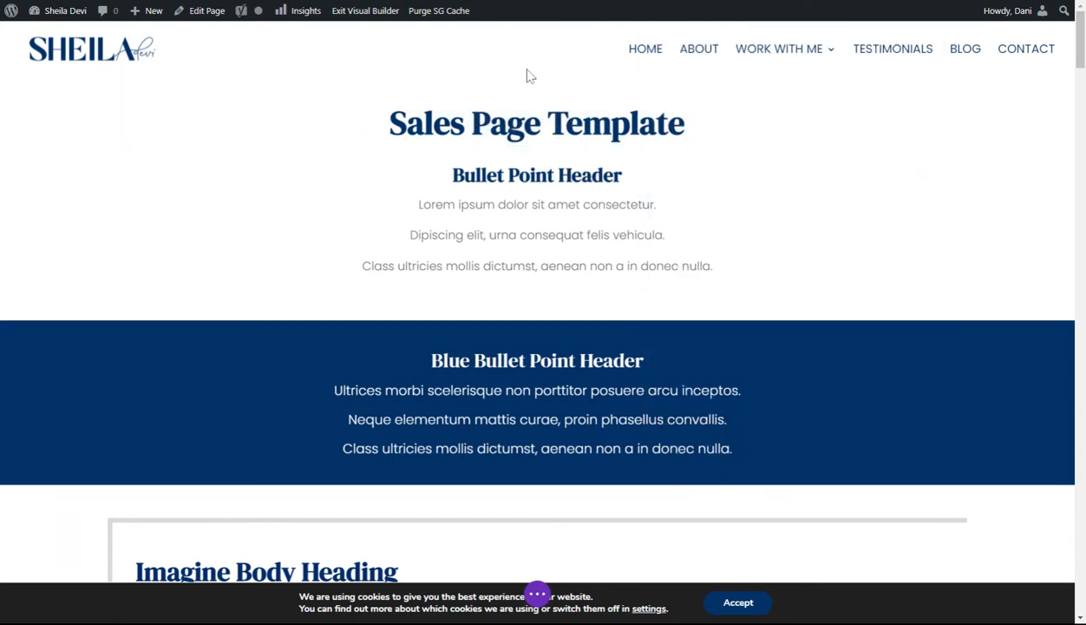
pyautogui.moveTo(499, 121)
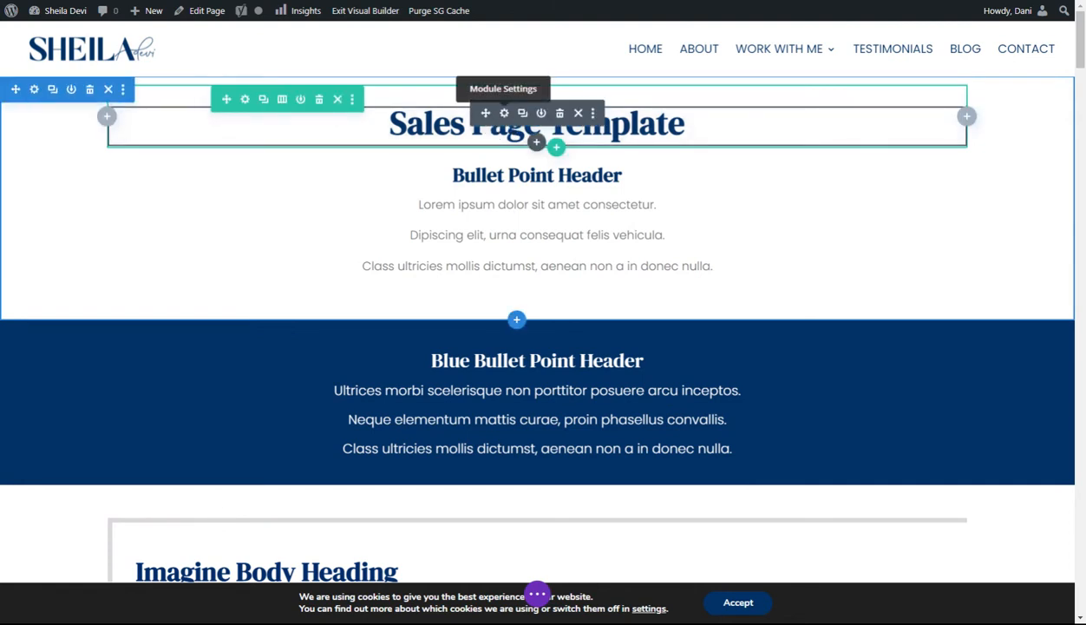
pyautogui.click(504, 112)
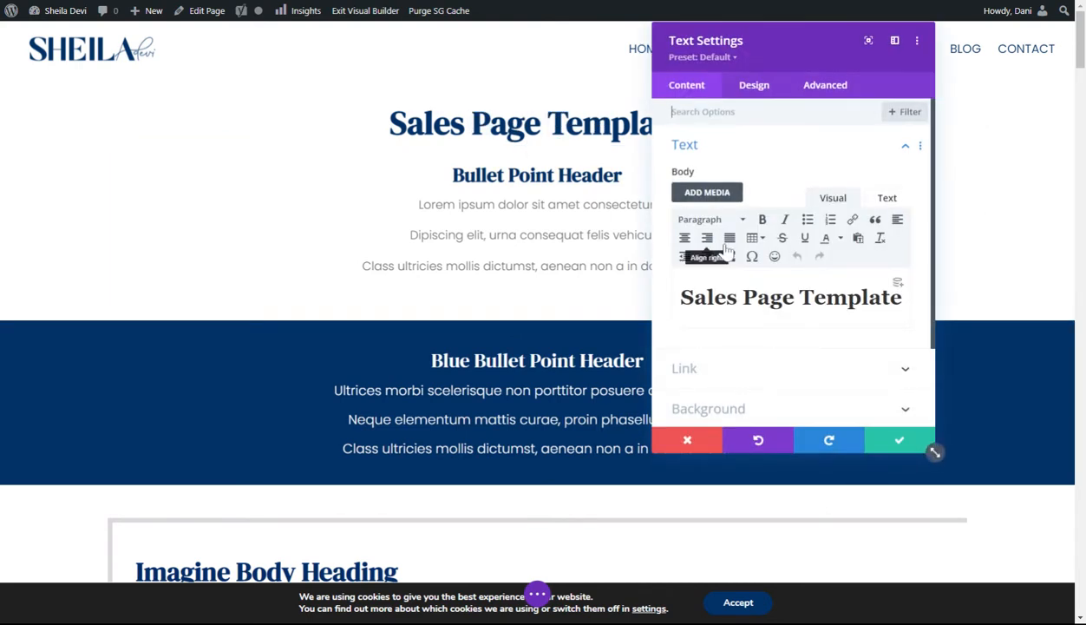
pyautogui.tripleClick(755, 296)
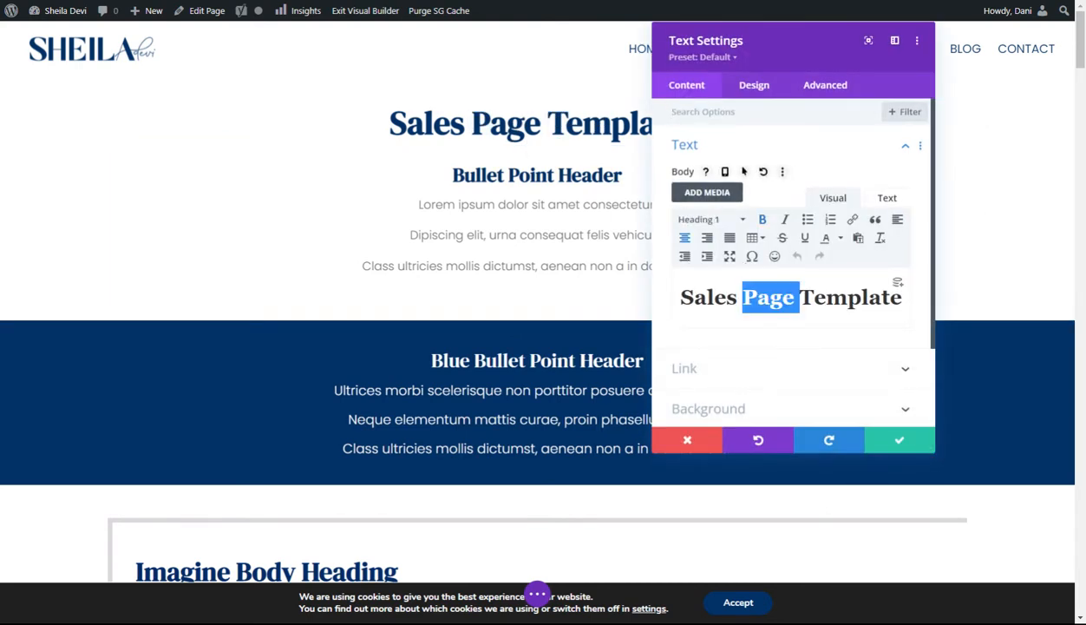
pyautogui.doubleClick(850, 298)
pyautogui.press('BackSpace')
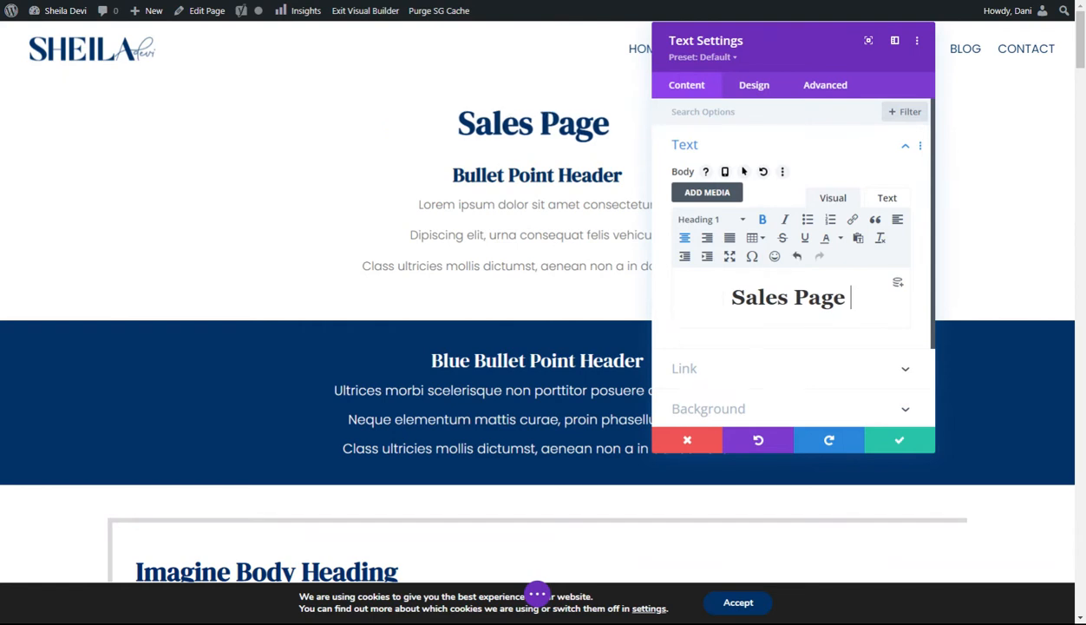
pyautogui.press('BackSpace')
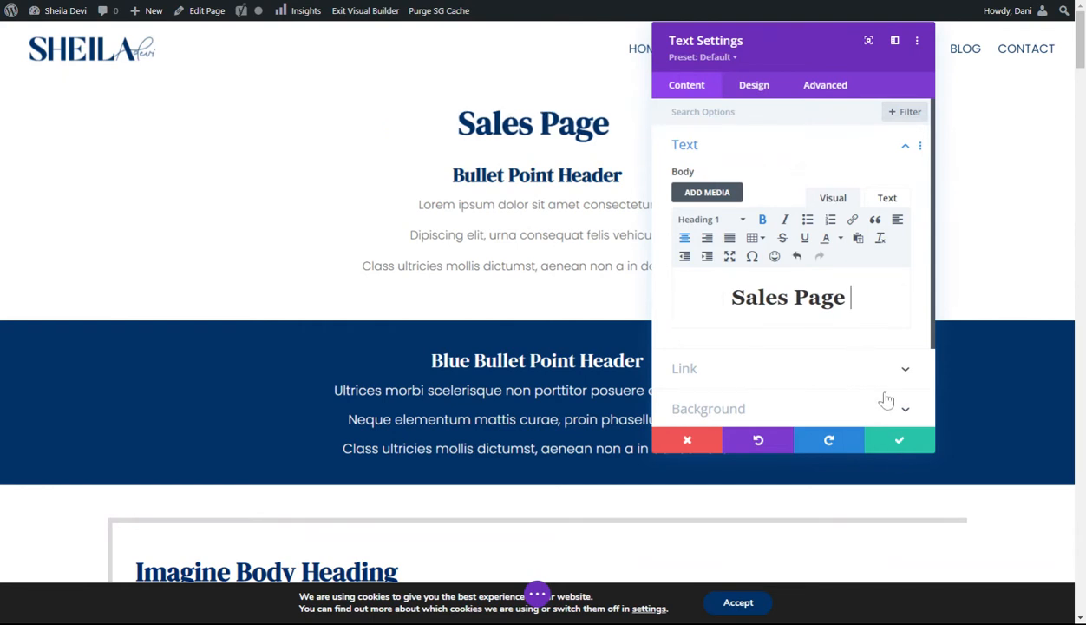
pyautogui.click(900, 442)
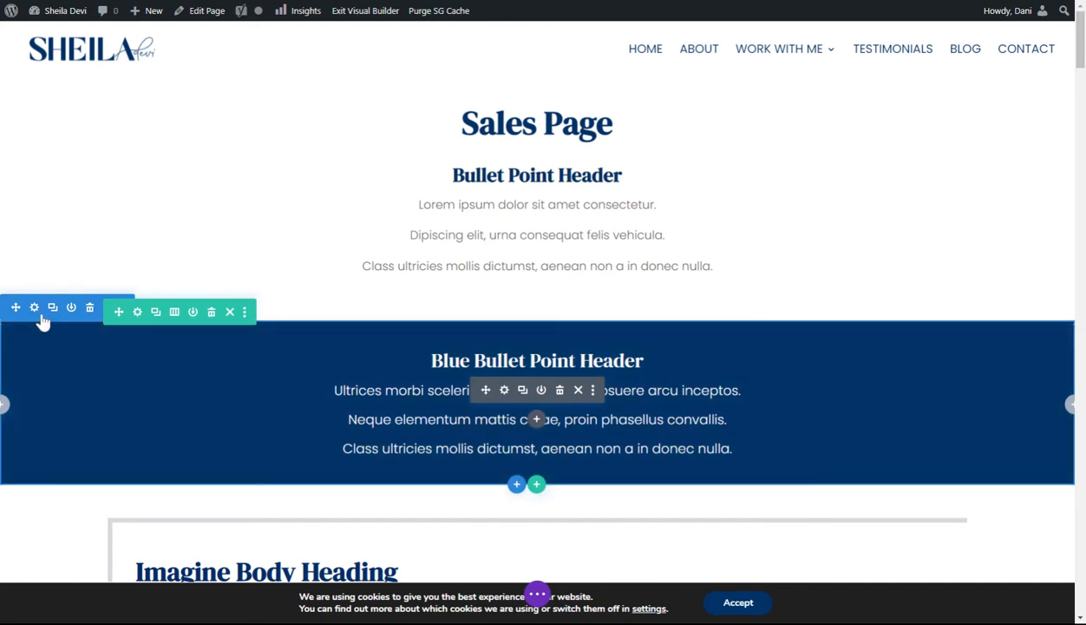
# Delete the section with the Blue Bullet Point Header, and undo that deletion.
pyautogui.click(89, 308)
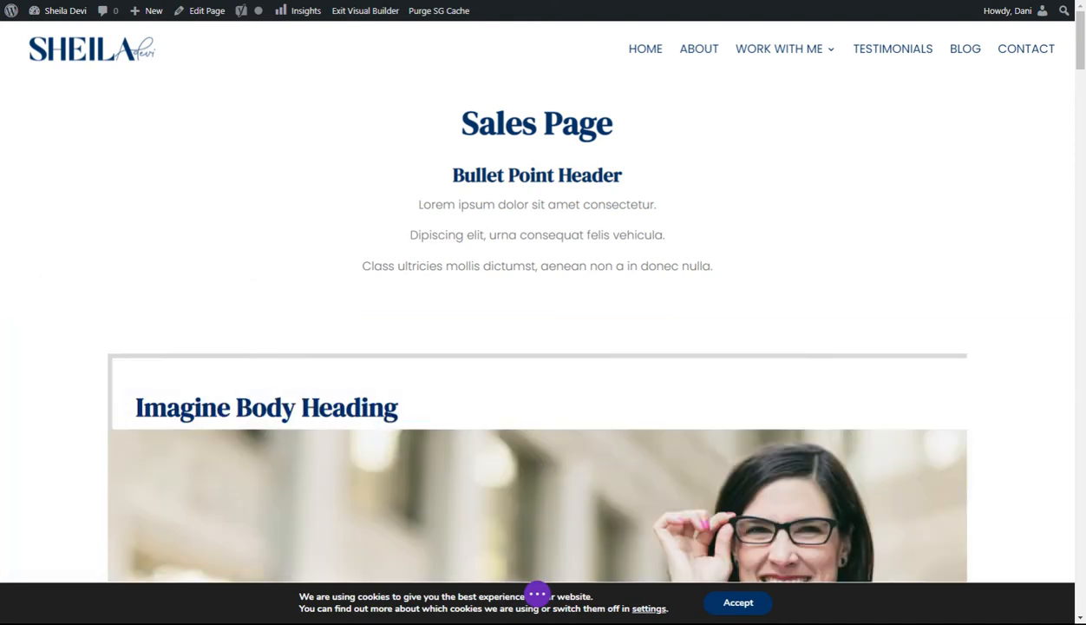
pyautogui.rightClick(26, 270)
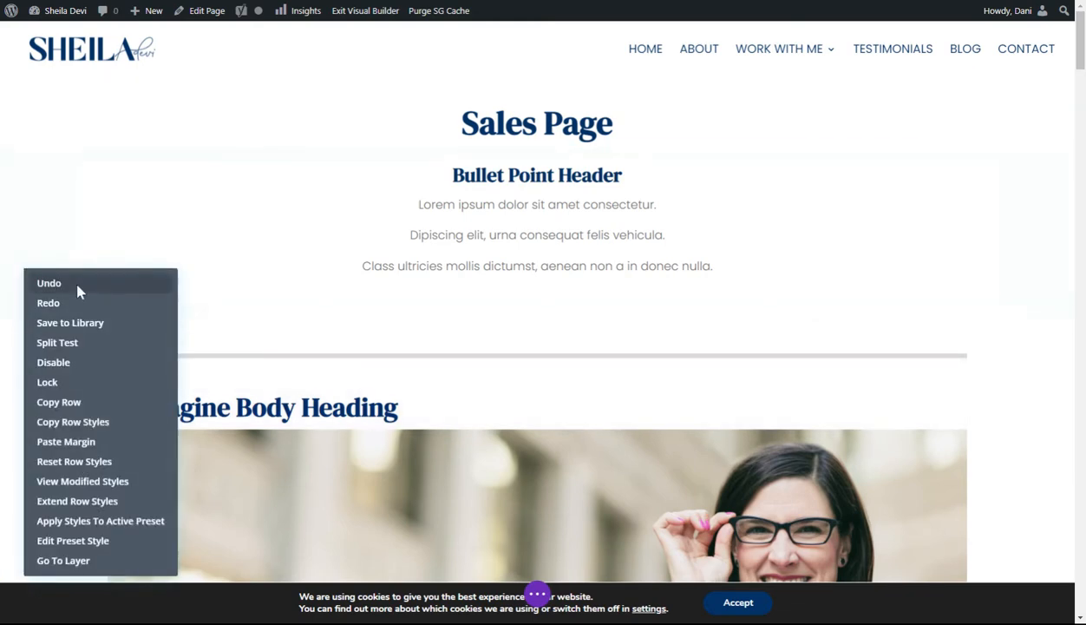
pyautogui.click(141, 283)
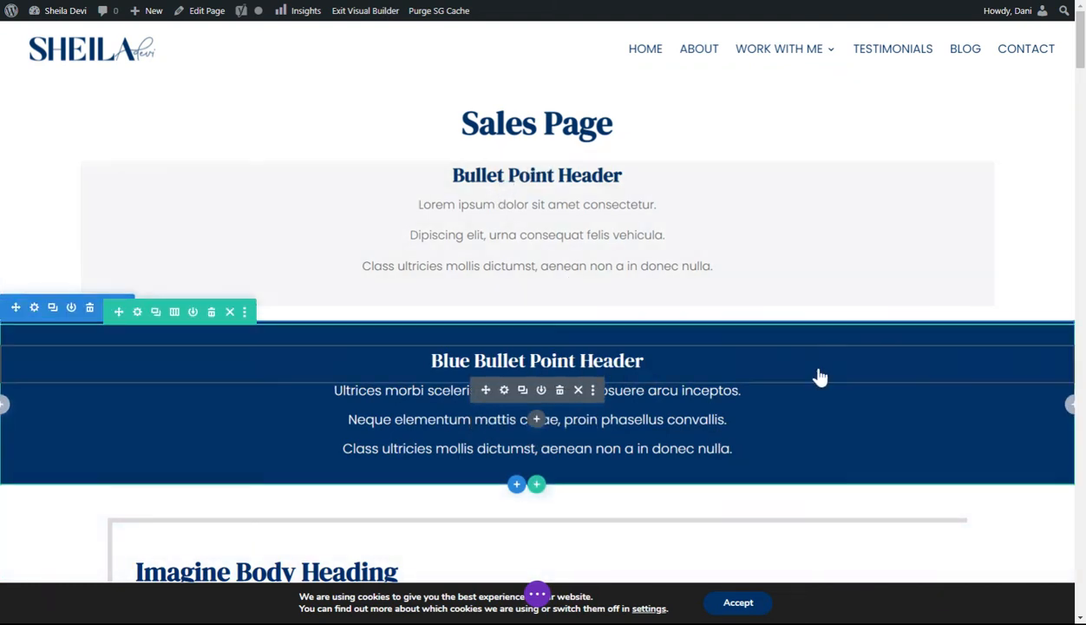
# Delete the whole blue section containing the Blue Bullet Point Header.
pyautogui.moveTo(348, 463)
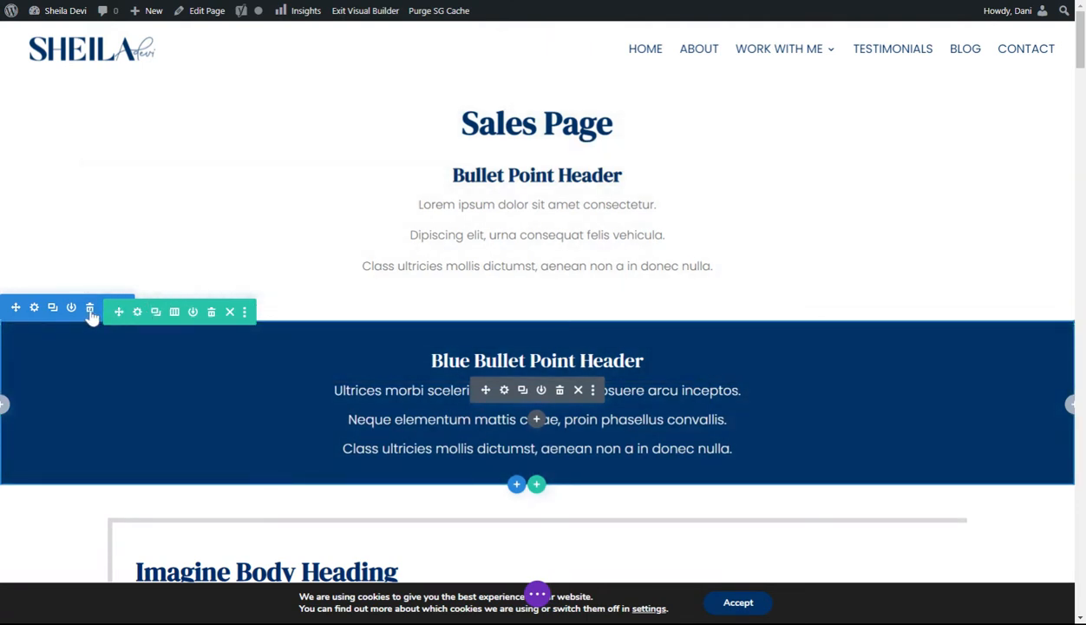
pyautogui.click(89, 308)
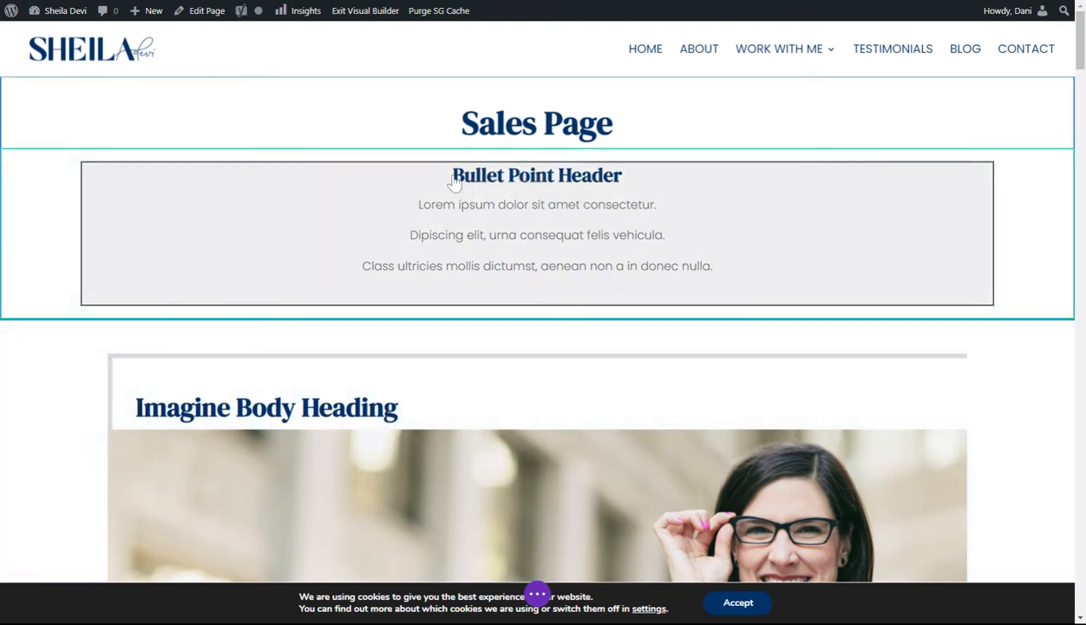
# Try replacing the placeholder lines under Bullet Point Header in the HTML source with "Are you in? Skip the scrolling and save your seat here.".
pyautogui.click(505, 185)
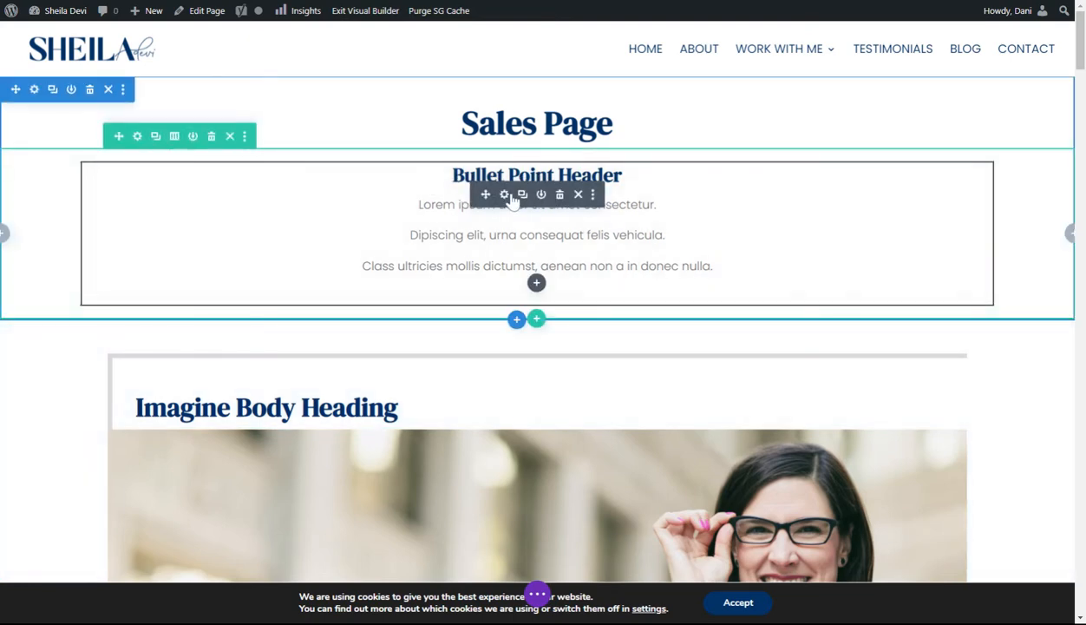
pyautogui.click(506, 195)
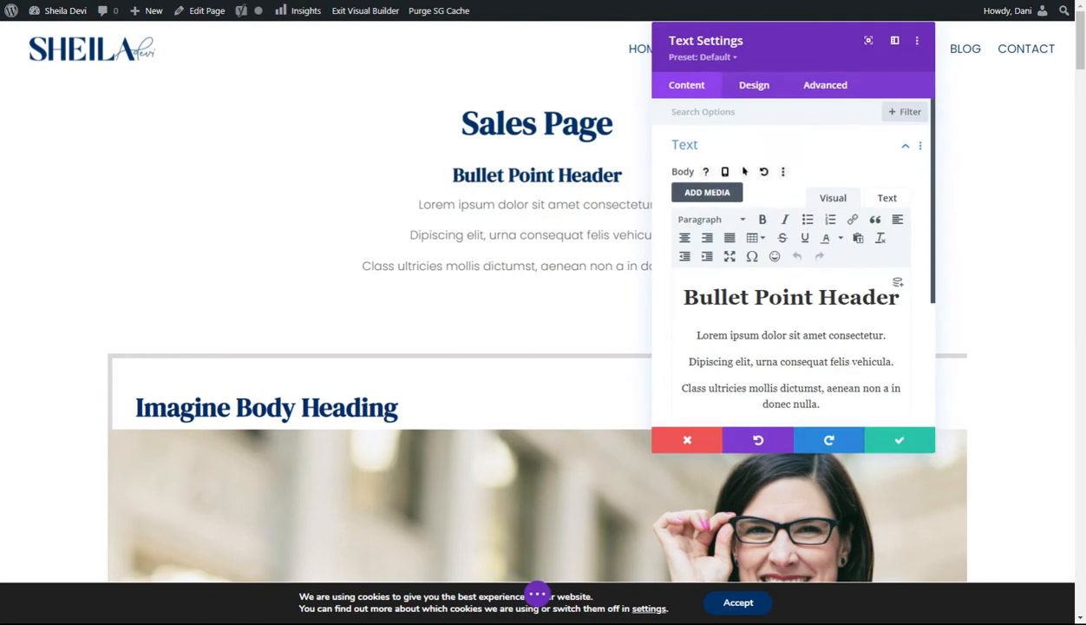
pyautogui.click(886, 198)
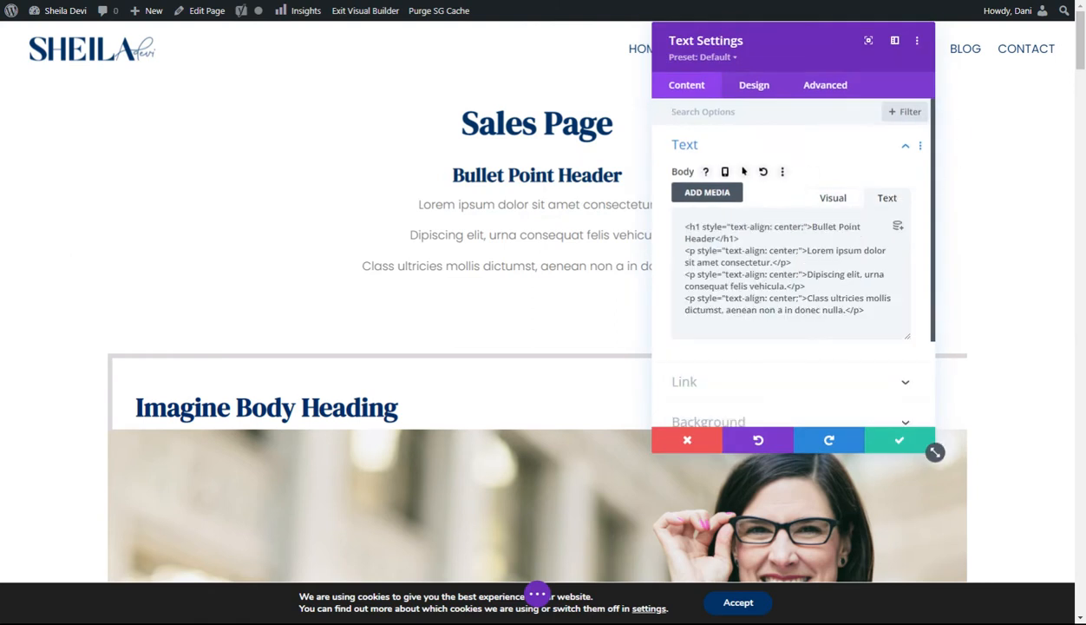
pyautogui.moveTo(688, 250); pyautogui.dragTo(958, 346)
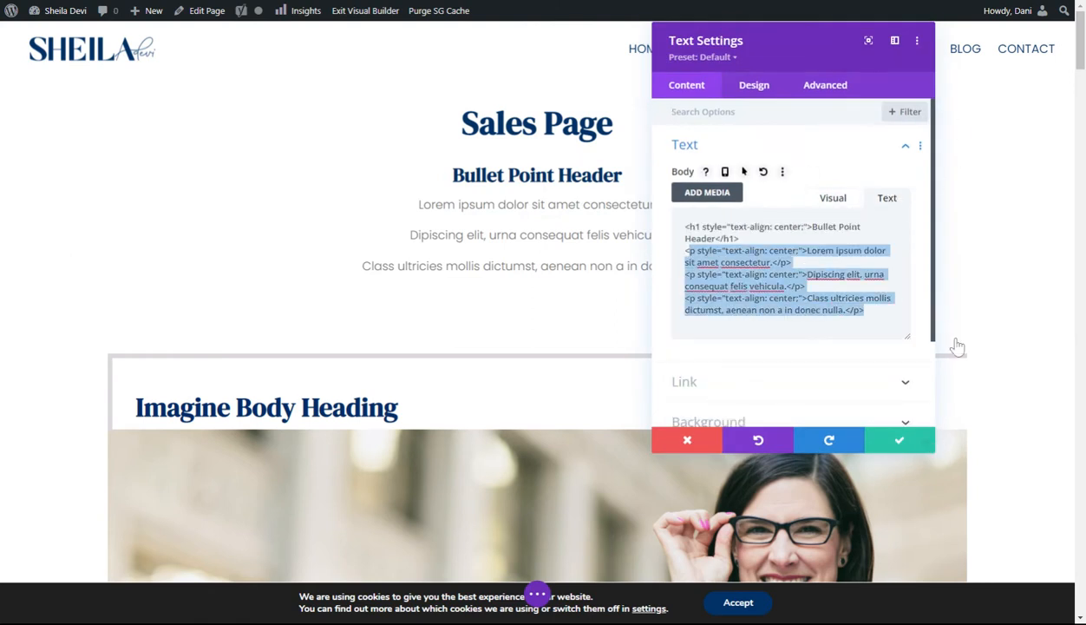
pyautogui.write('"Are you in? Skip the scrolling and save your seat here."')
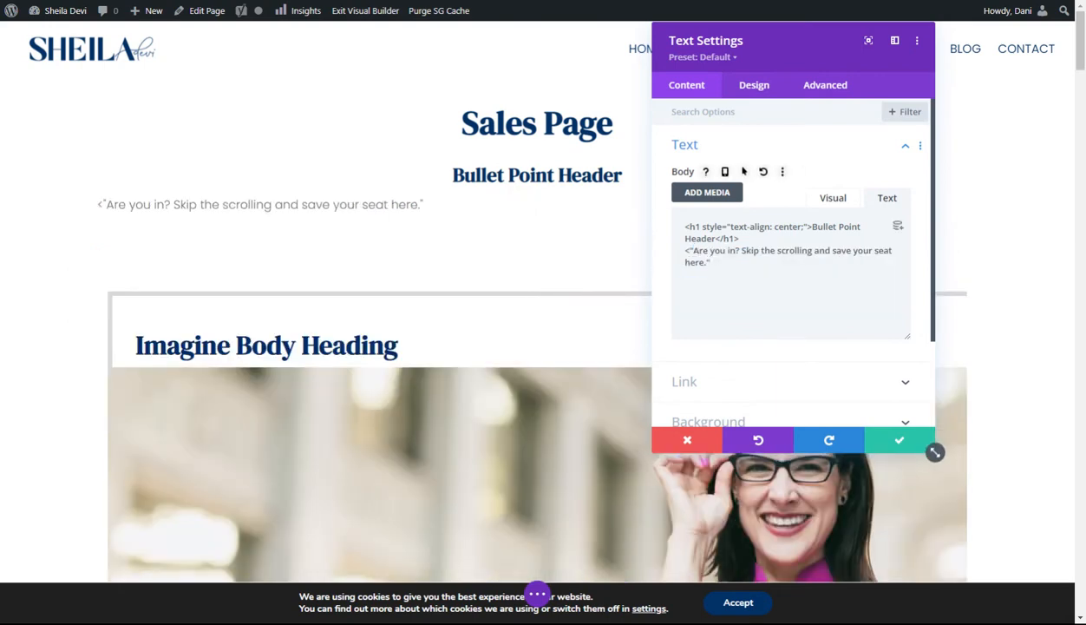
pyautogui.press('BackSpace')
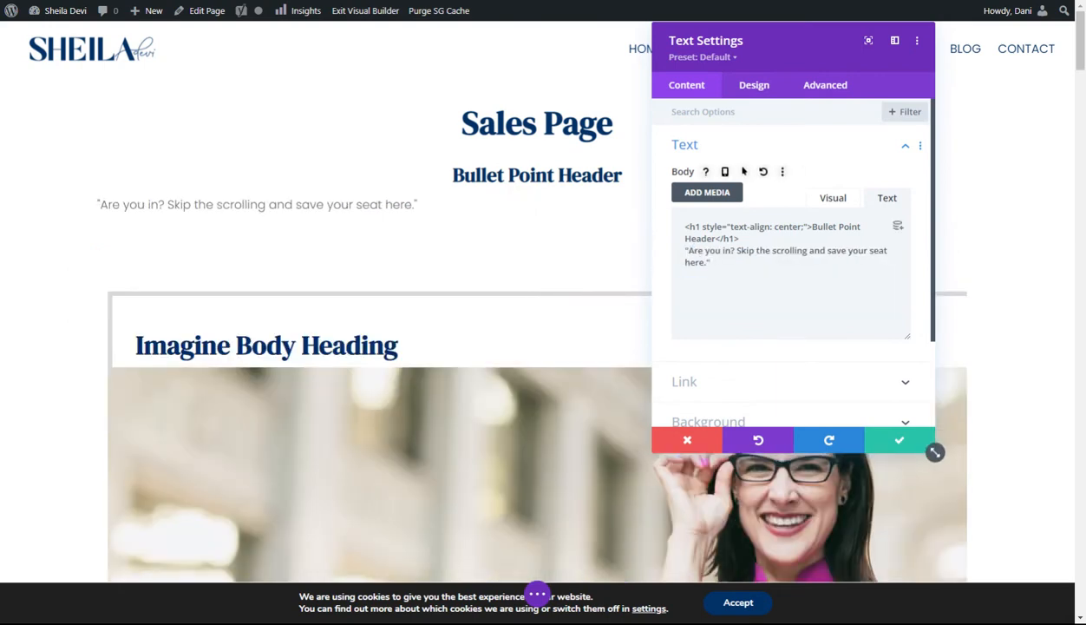
pyautogui.click(844, 204)
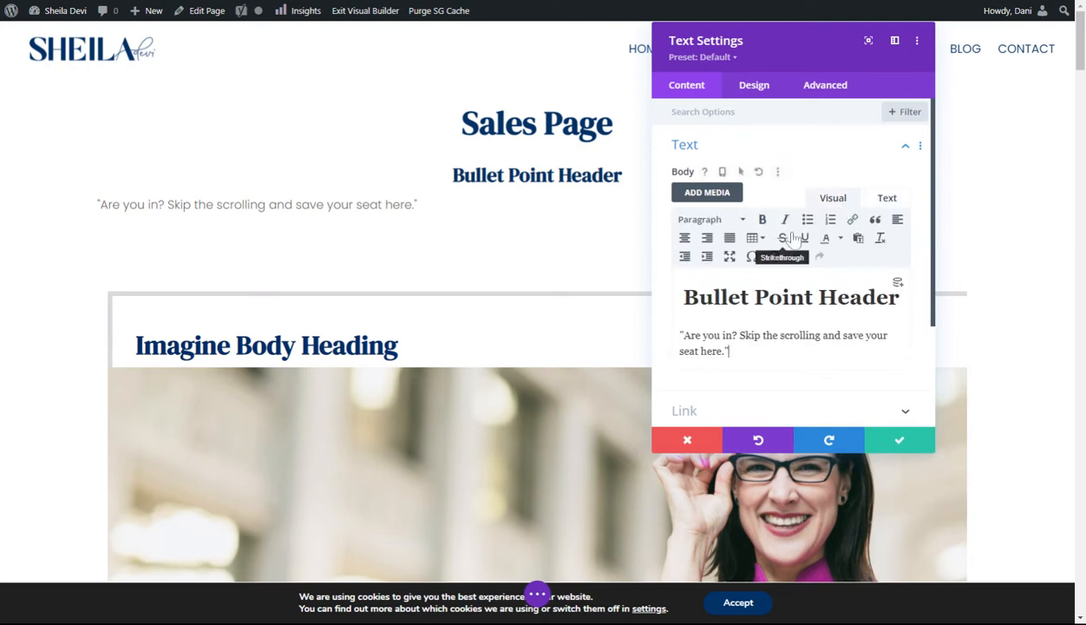
pyautogui.click(699, 439)
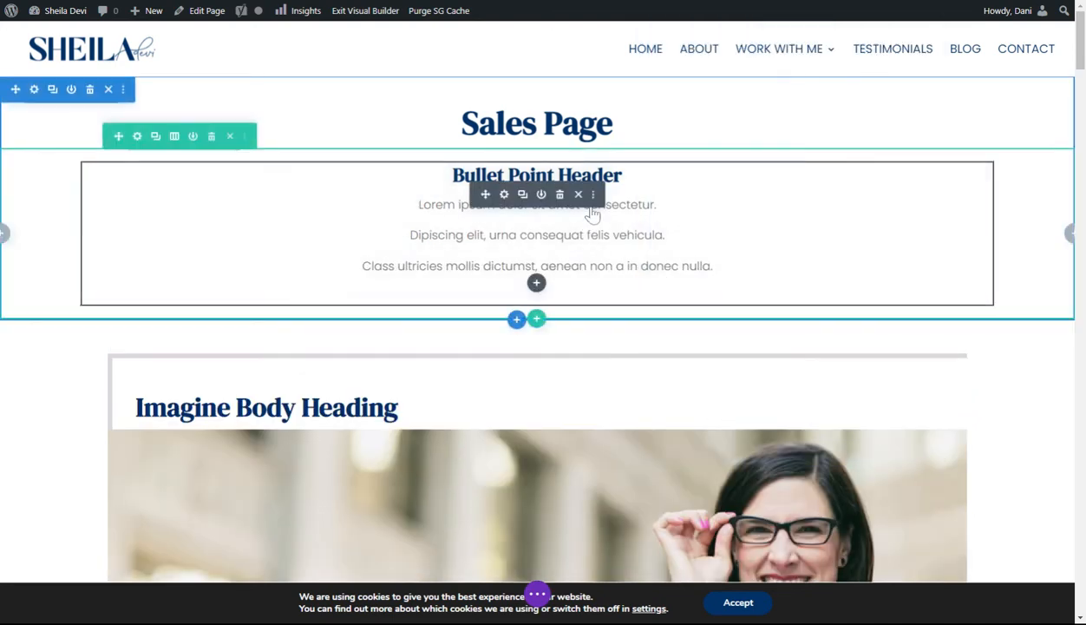
# Replace the three placeholder paragraphs below Bullet Point Header in the visual editor with "Are you in? Skip the scrolling and save your seat here.".
pyautogui.click(504, 194)
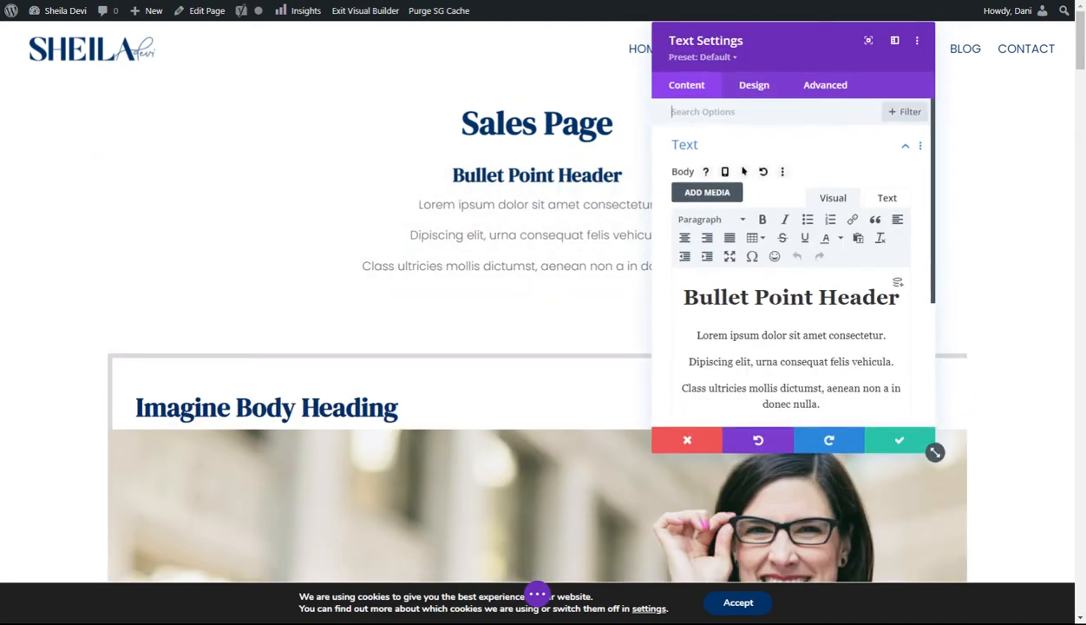
pyautogui.moveTo(697, 334); pyautogui.dragTo(824, 208)
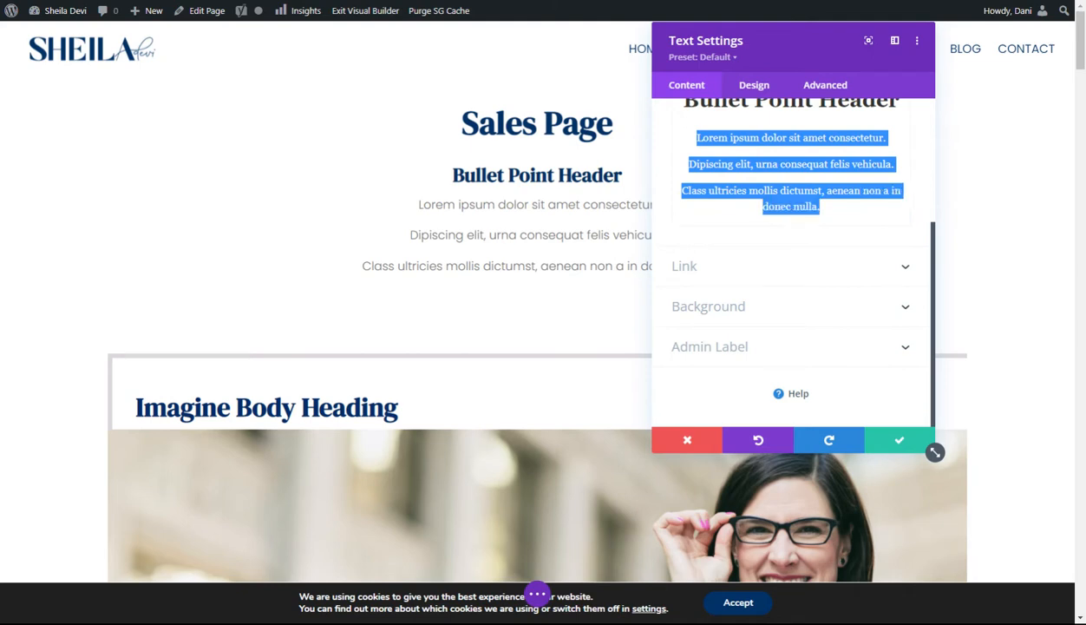
pyautogui.write('"Are you in? Skip the scrolling and save your seat here."')
pyautogui.scroll(1, 815, 257)
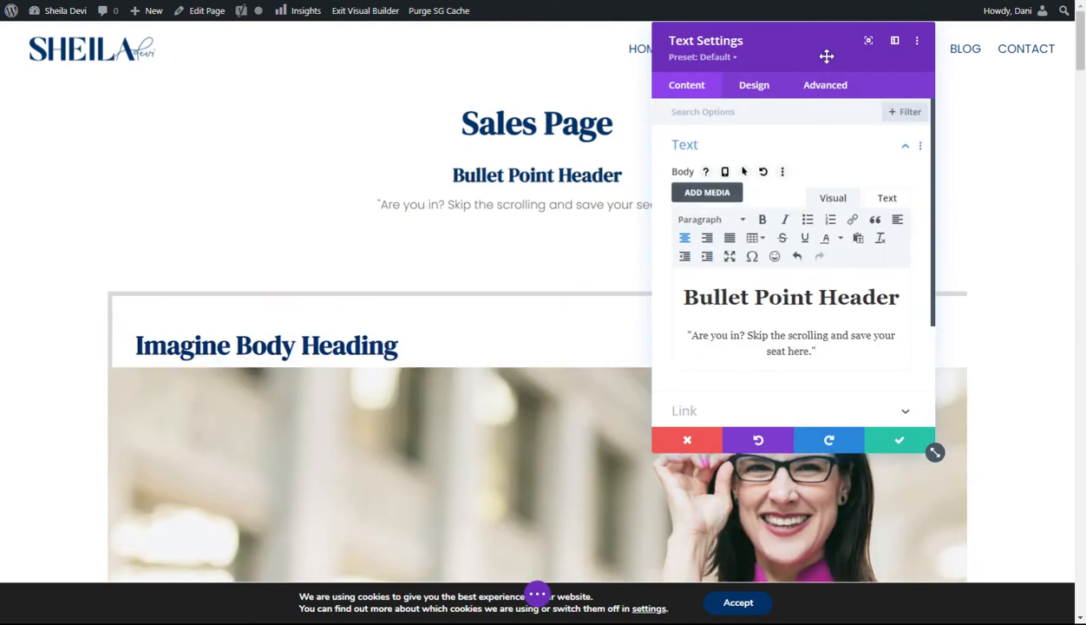
pyautogui.moveTo(826, 53); pyautogui.dragTo(253, 95)
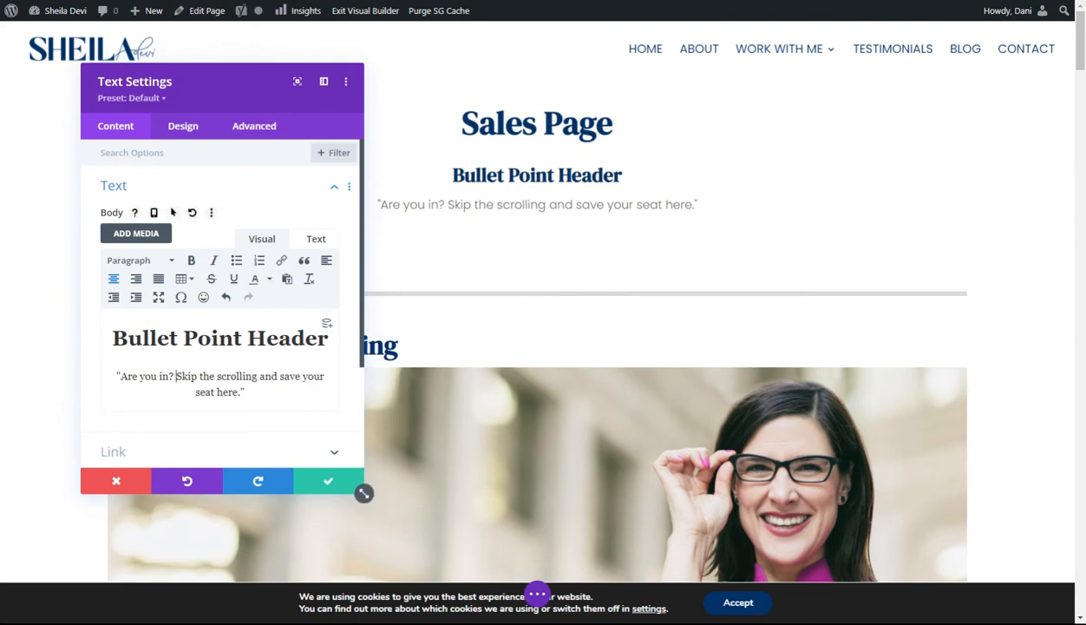
# Split the body line after "Are you in?" and replace the Bullet Point Header heading with "Are you in?".
pyautogui.press('Return')
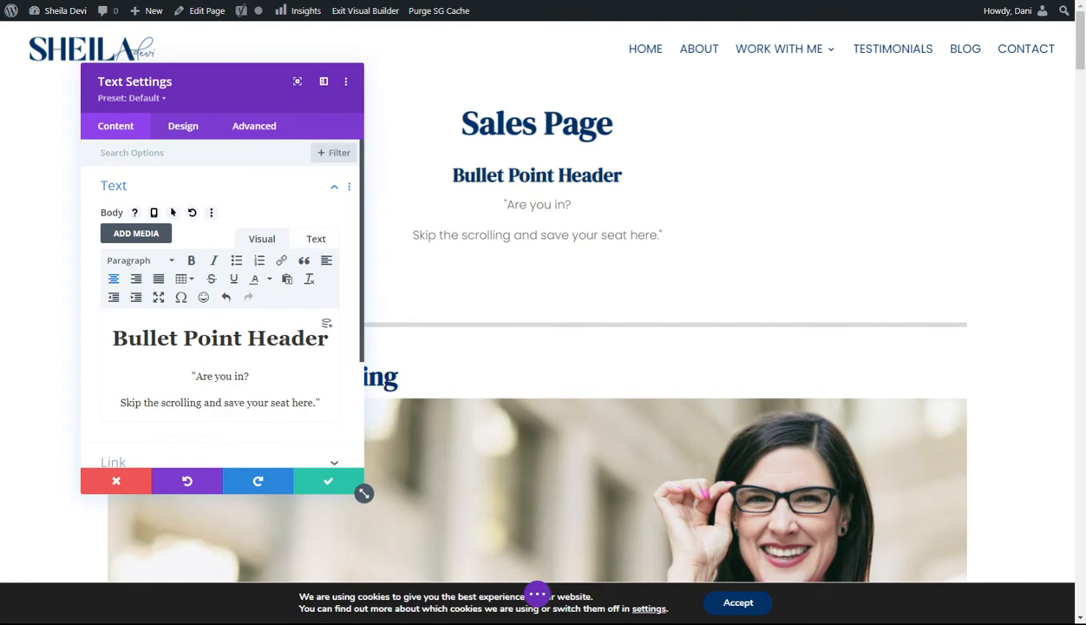
pyautogui.doubleClick(209, 338)
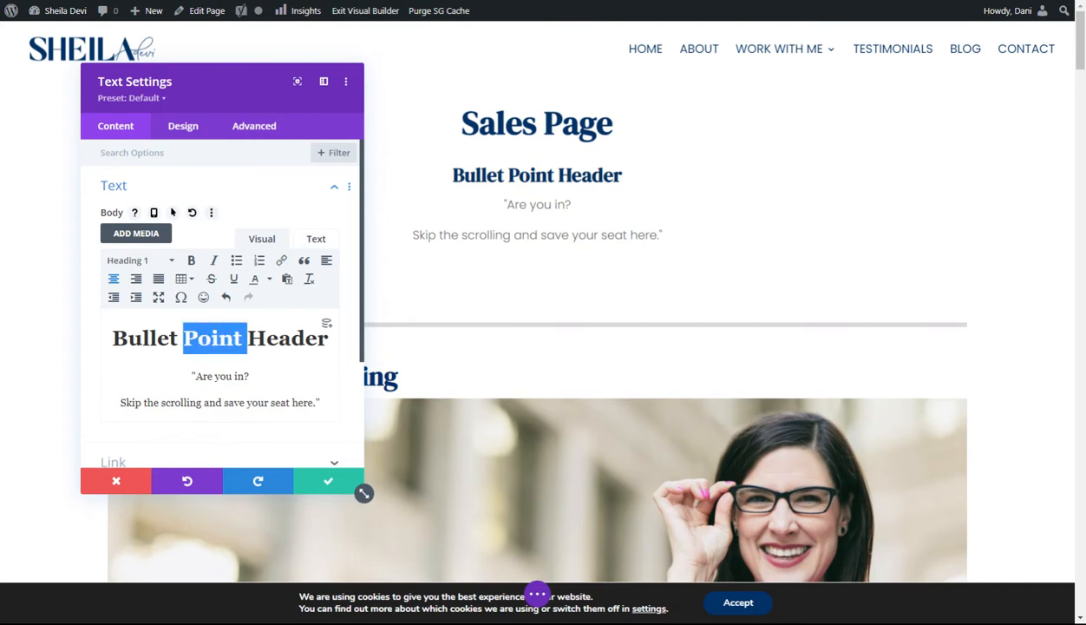
pyautogui.click(178, 338)
pyautogui.doubleClick(198, 338)
pyautogui.moveTo(111, 338); pyautogui.dragTo(328, 338)
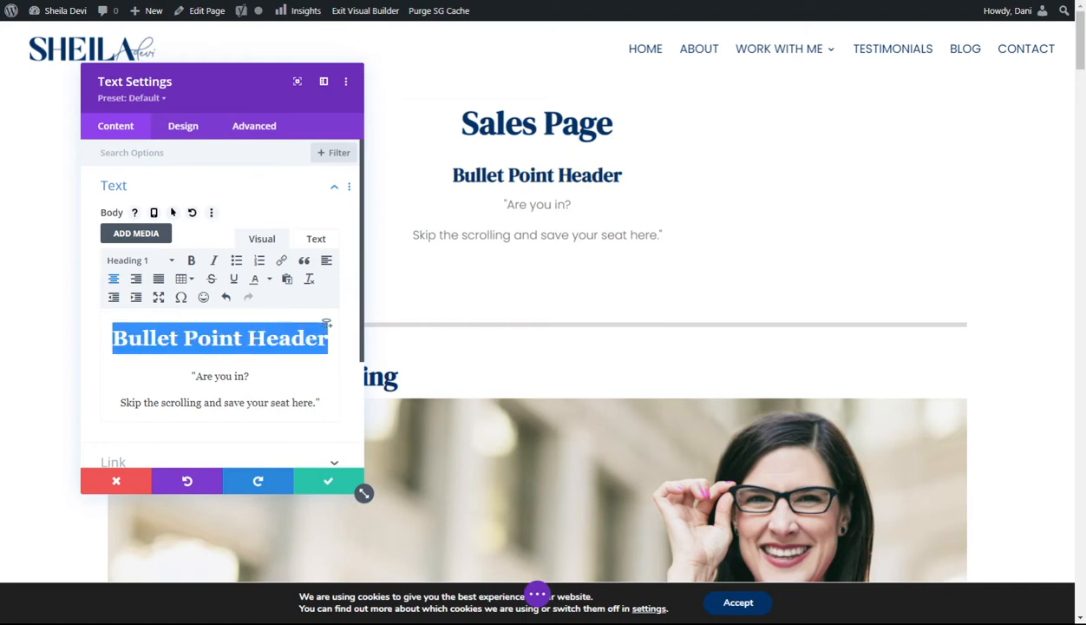
pyautogui.write('Are you in?')
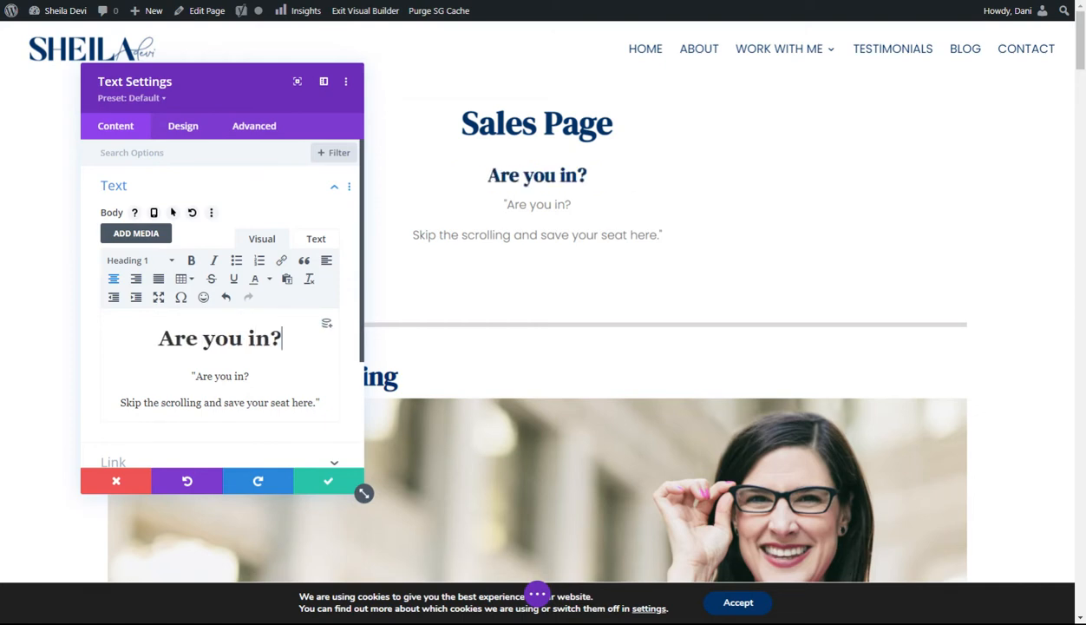
# Remove the duplicate "Are you in?" line and its empty paragraph below the heading, and save the text module.
pyautogui.tripleClick(220, 375)
pyautogui.press('Delete')
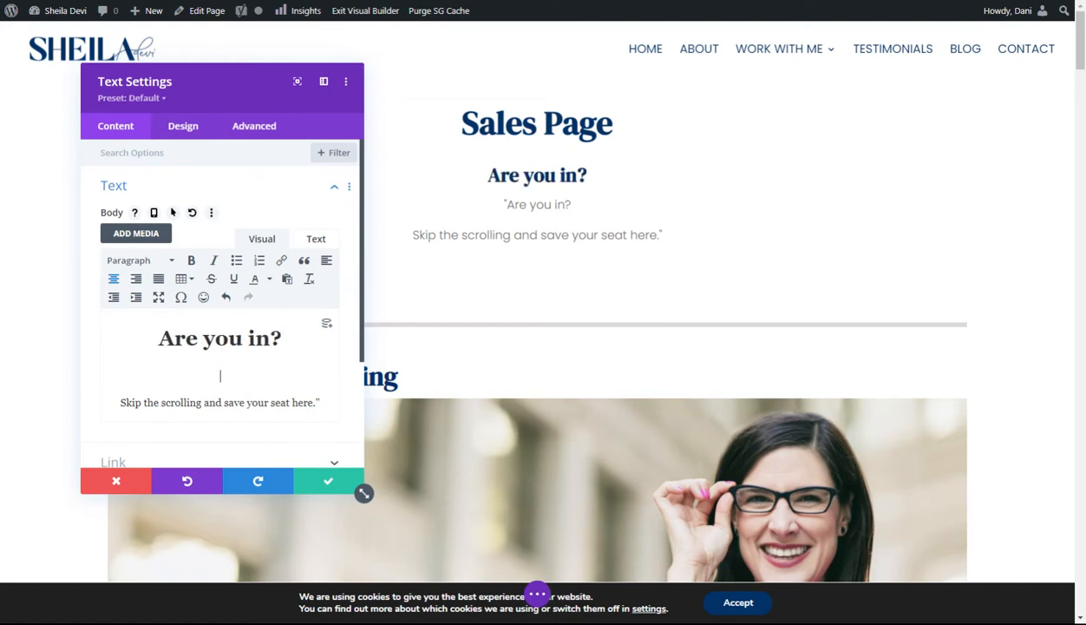
pyautogui.press('Delete')
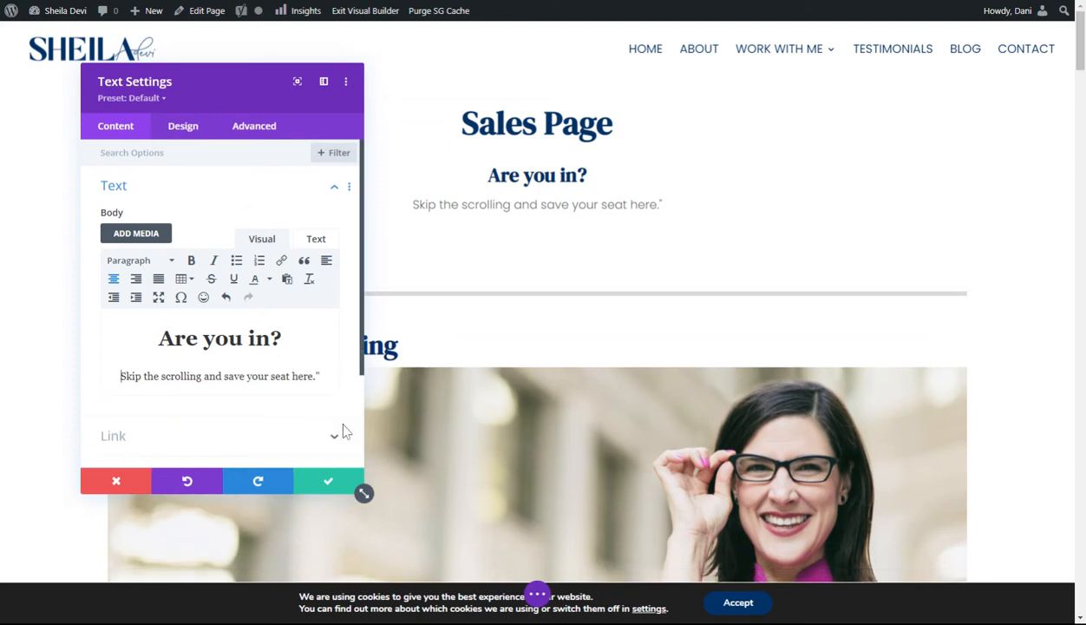
pyautogui.click(314, 484)
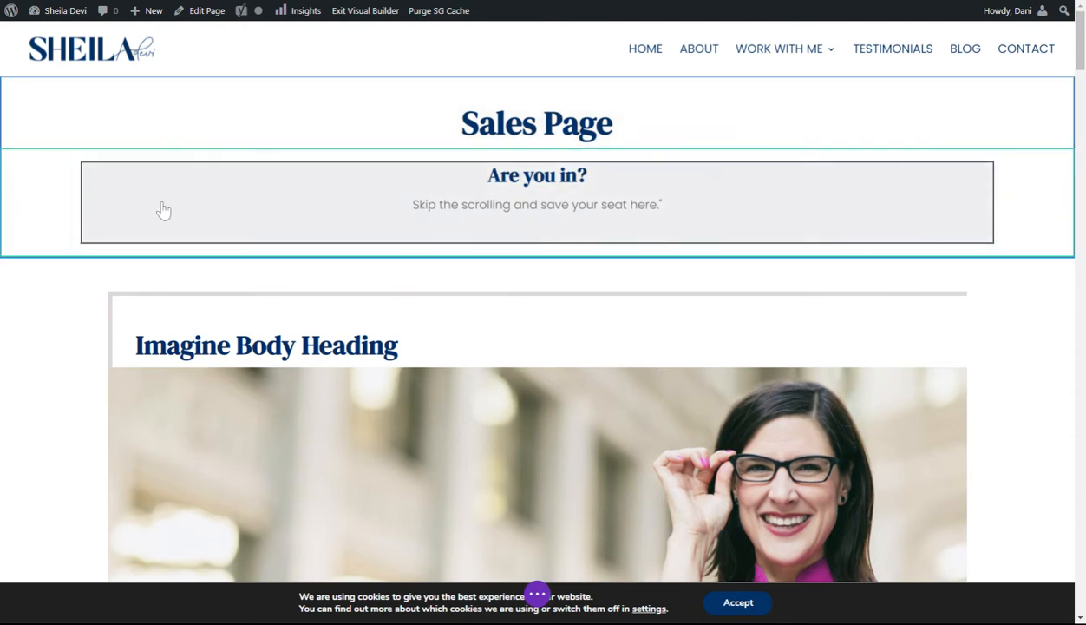
# Undo the text edits to the header module under Sales Page, and redo them.
pyautogui.rightClick(54, 208)
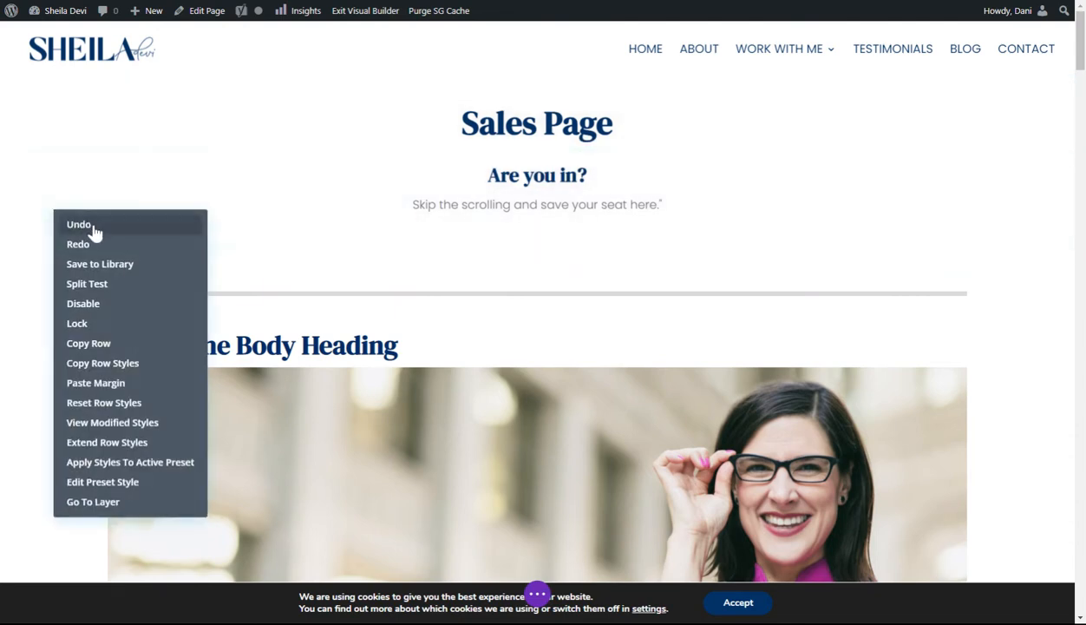
pyautogui.click(66, 232)
pyautogui.rightClick(73, 219)
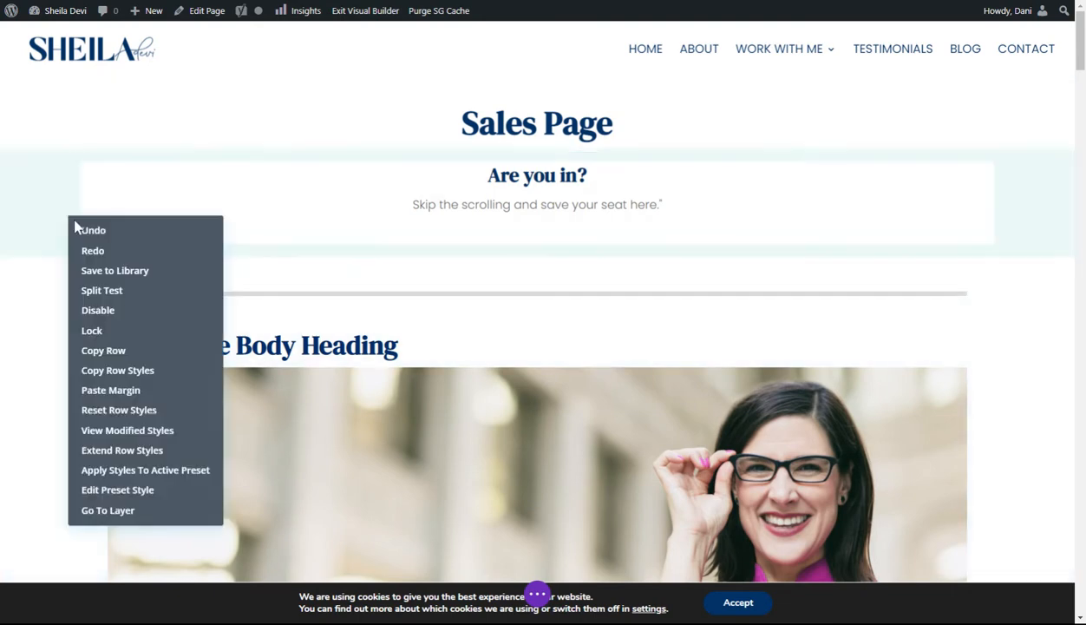
pyautogui.click(86, 227)
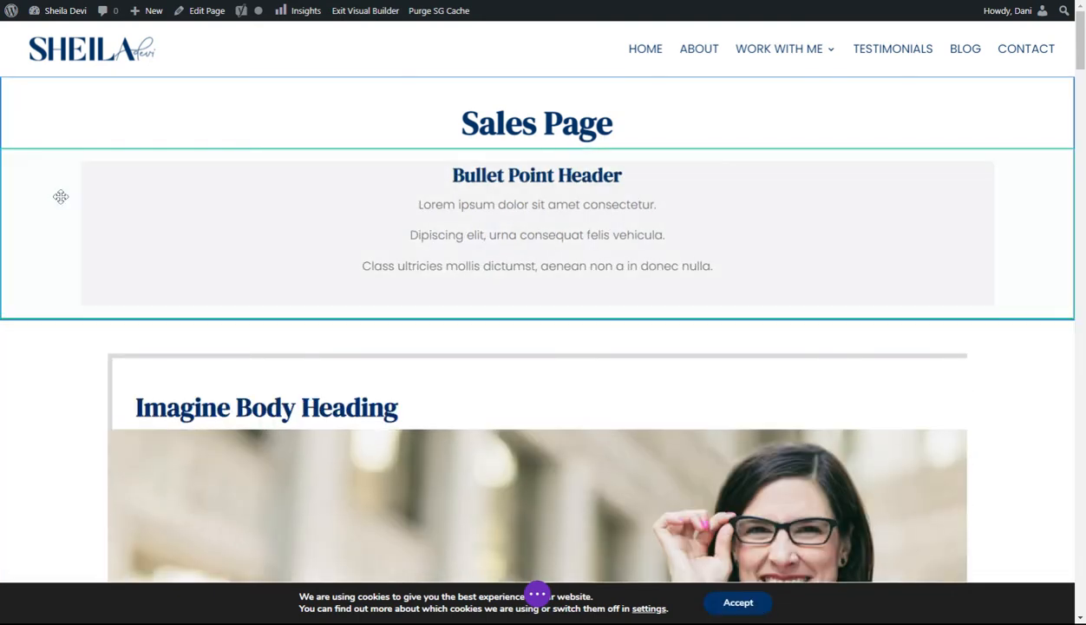
pyautogui.rightClick(52, 202)
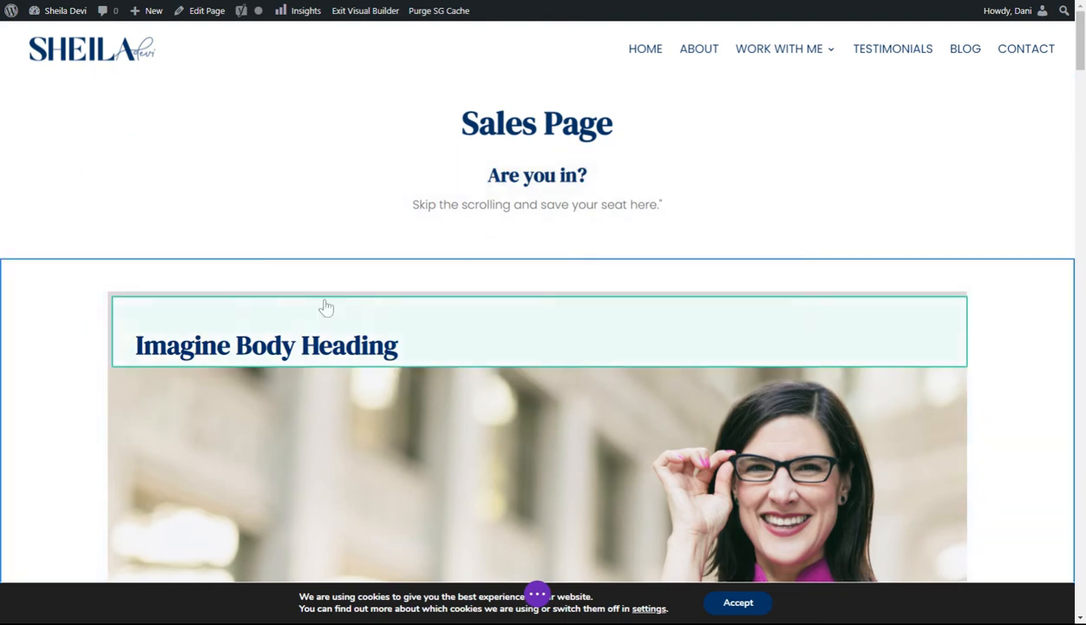
# View the text settings of the Imagine Body Heading module, and close them without changes.
pyautogui.scroll(-3, 326, 308)
pyautogui.scroll(2, 308, 122)
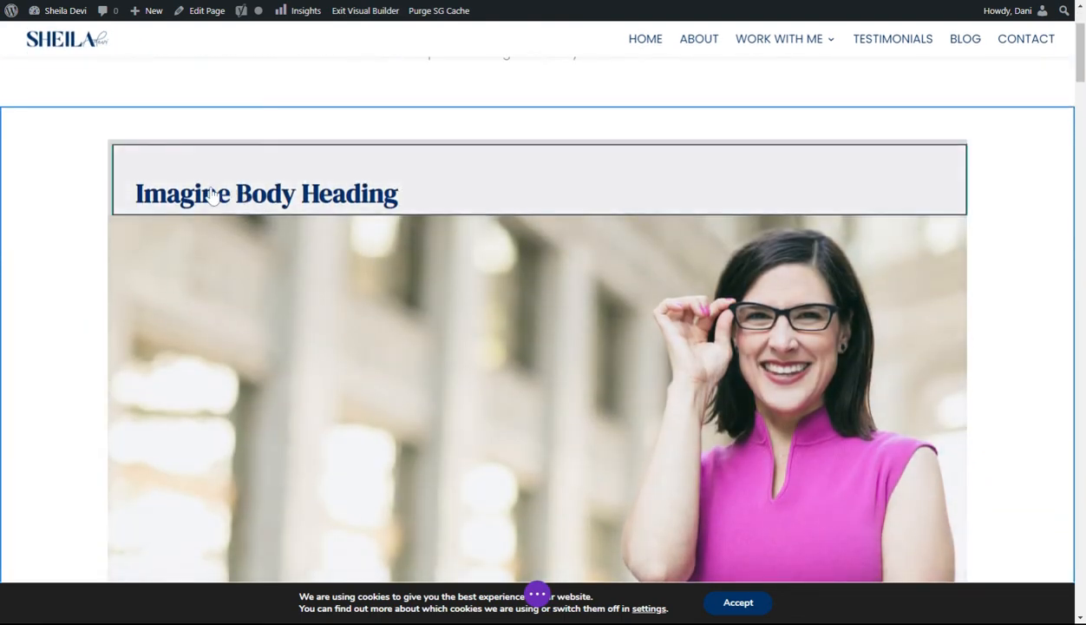
pyautogui.click(212, 195)
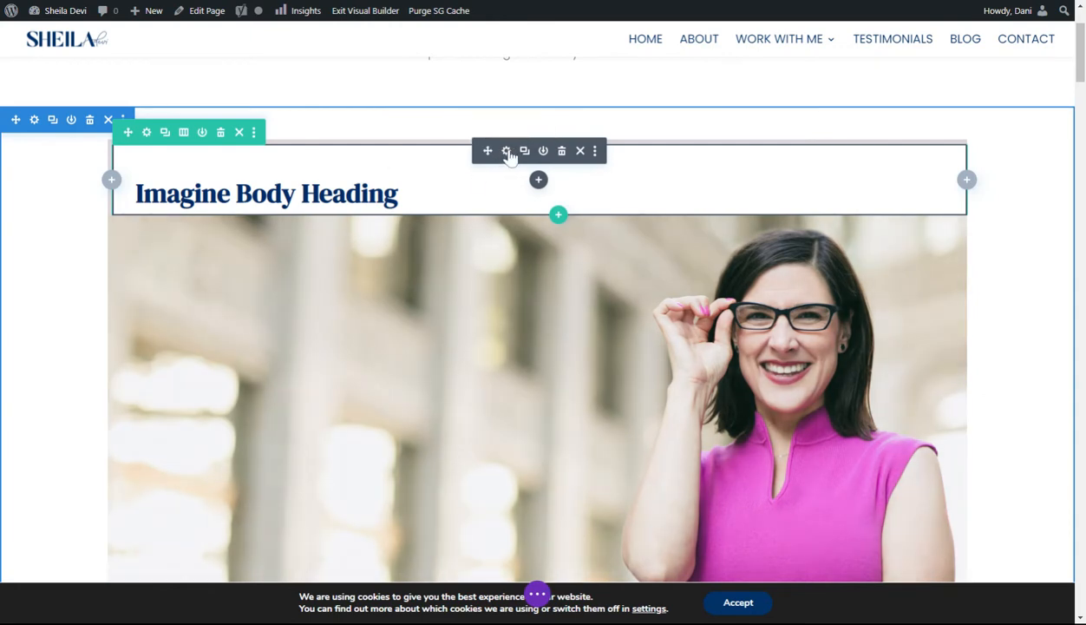
pyautogui.click(506, 152)
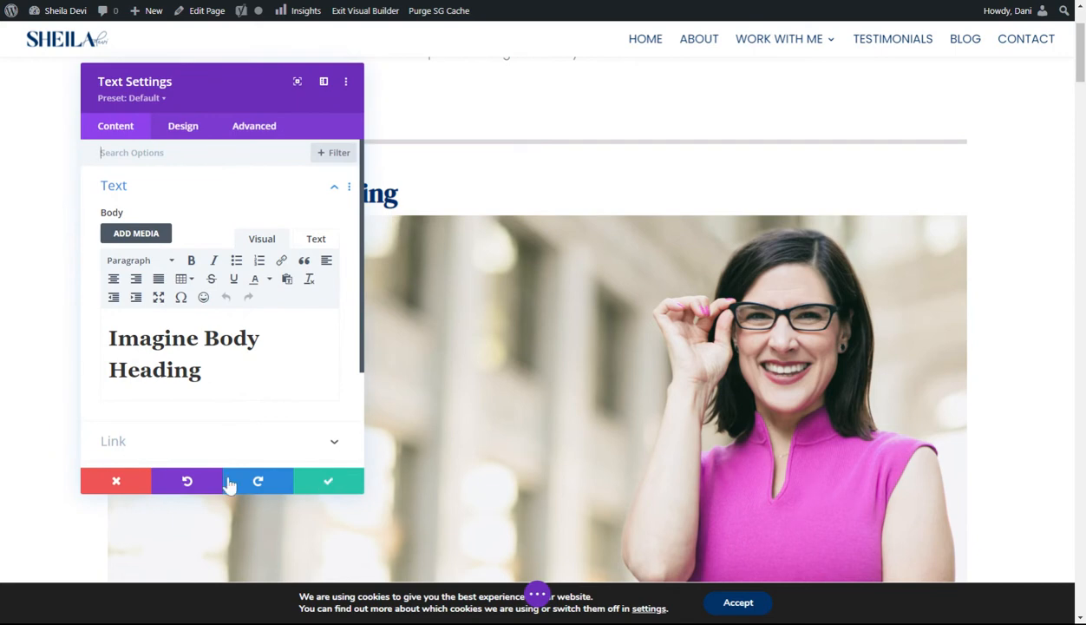
pyautogui.click(133, 489)
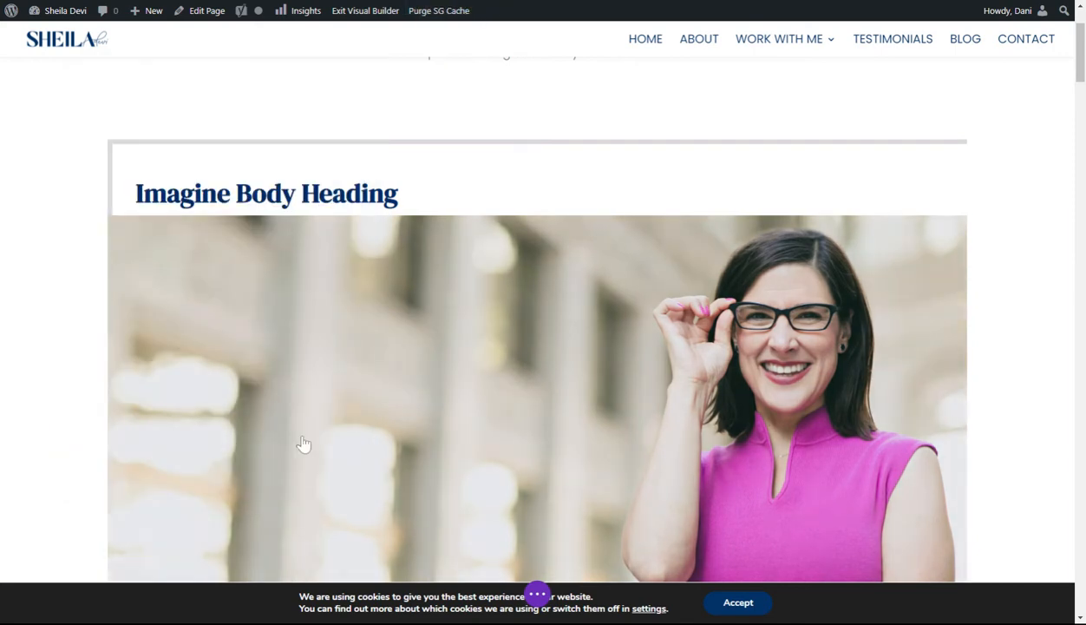
# Replace the image below Imagine Body Heading with the media library's self-hug photo before the heart-hands mural, and save the module.
pyautogui.scroll(-2, 585, 269)
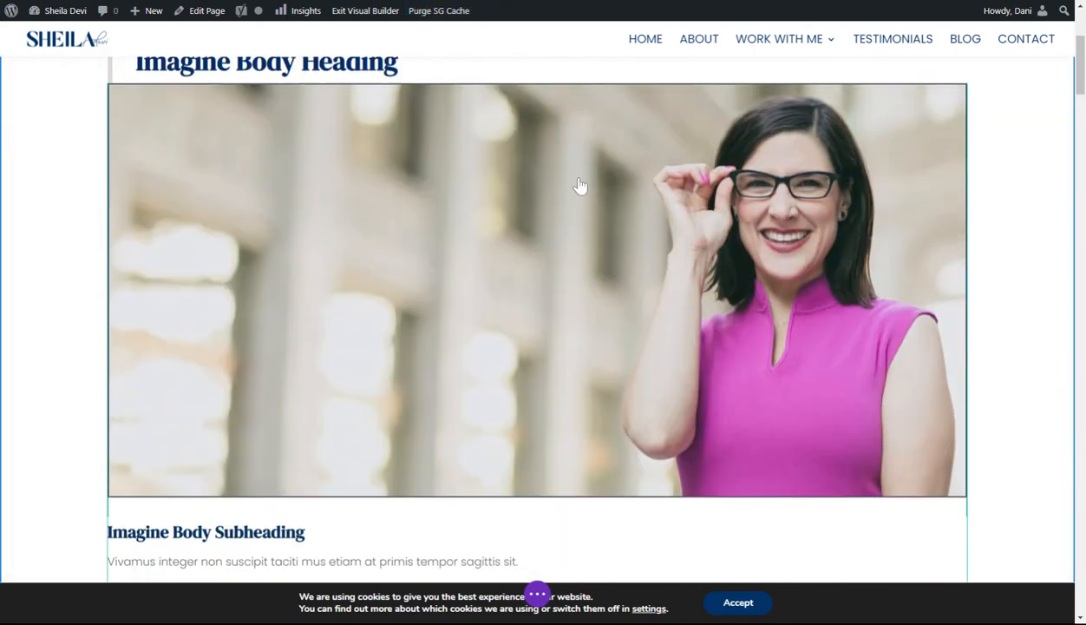
pyautogui.moveTo(547, 168)
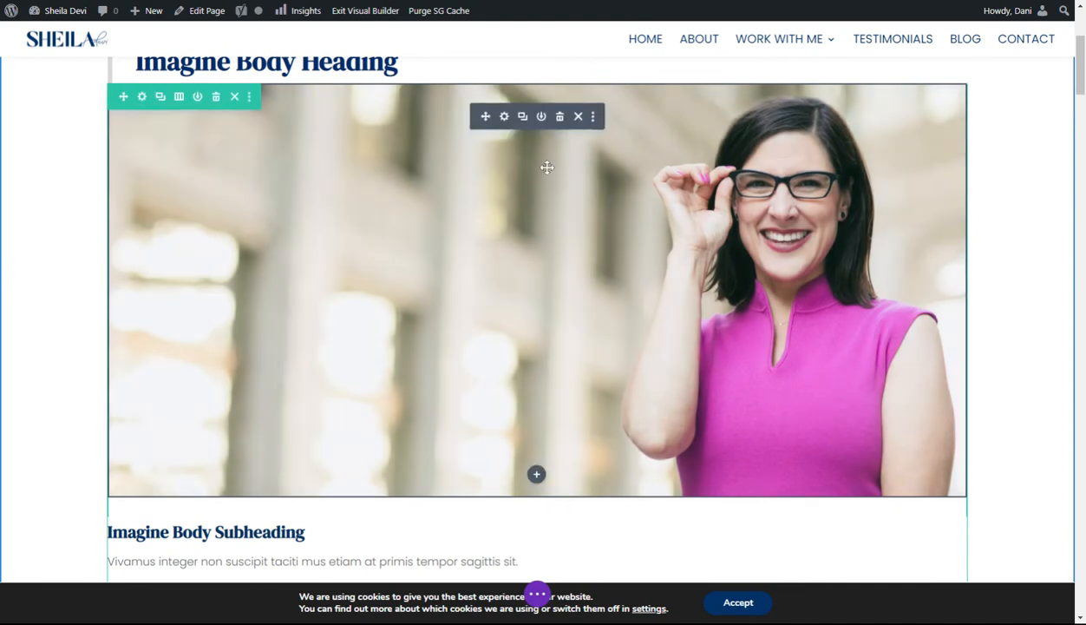
pyautogui.click(505, 117)
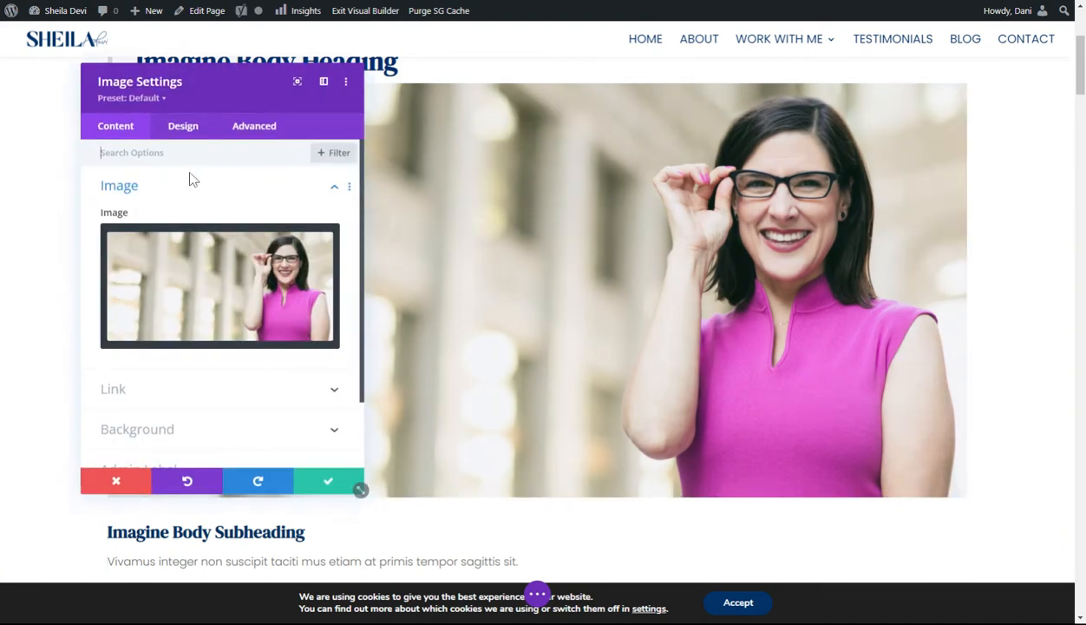
pyautogui.click(246, 314)
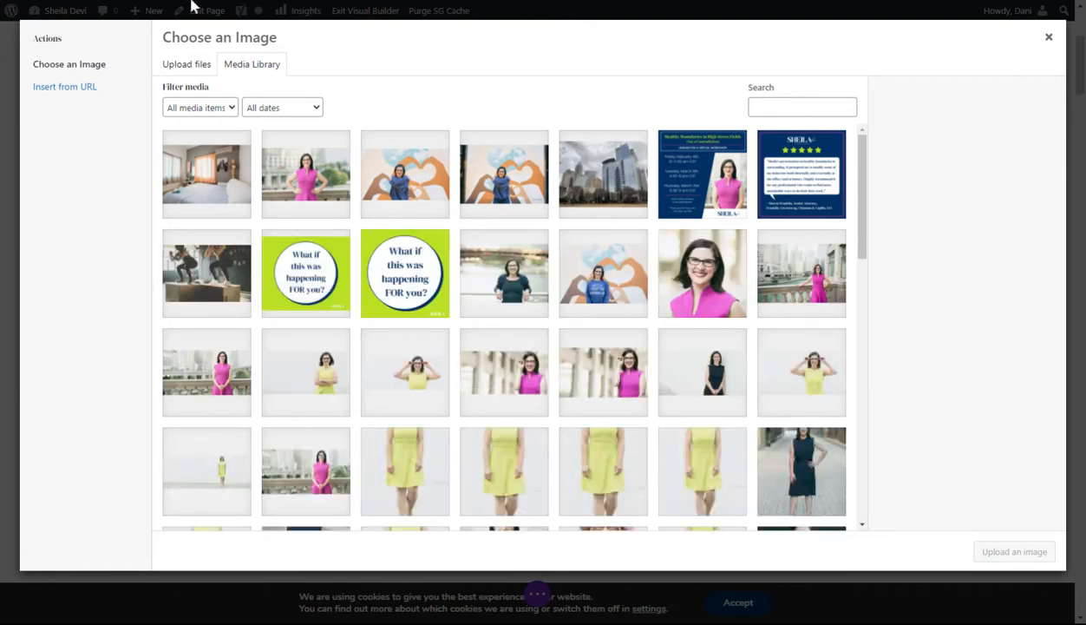
pyautogui.click(184, 66)
pyautogui.click(238, 65)
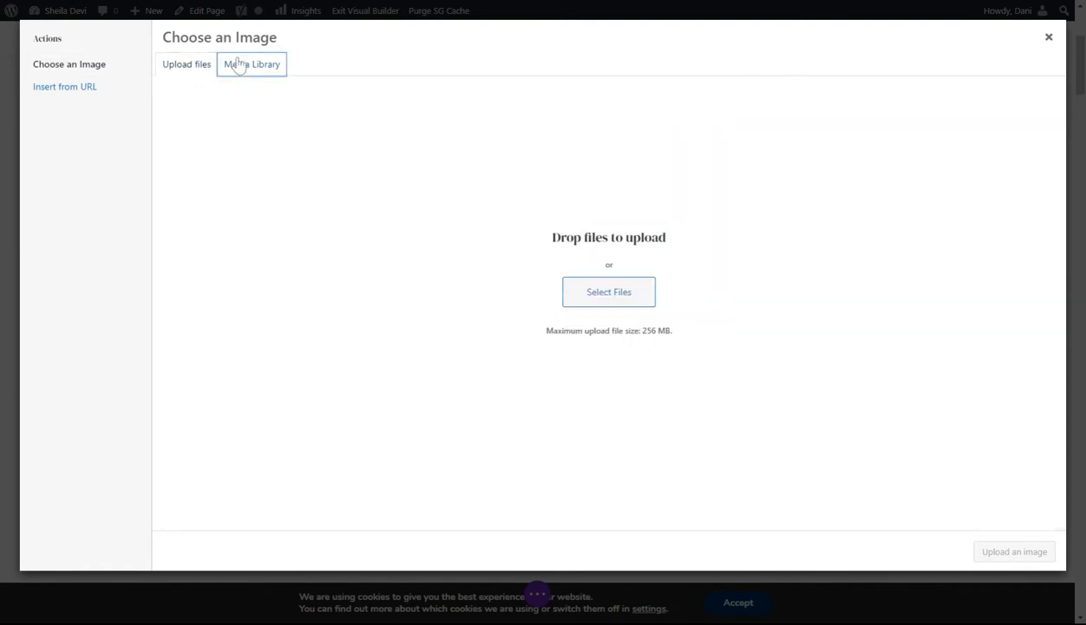
pyautogui.click(396, 206)
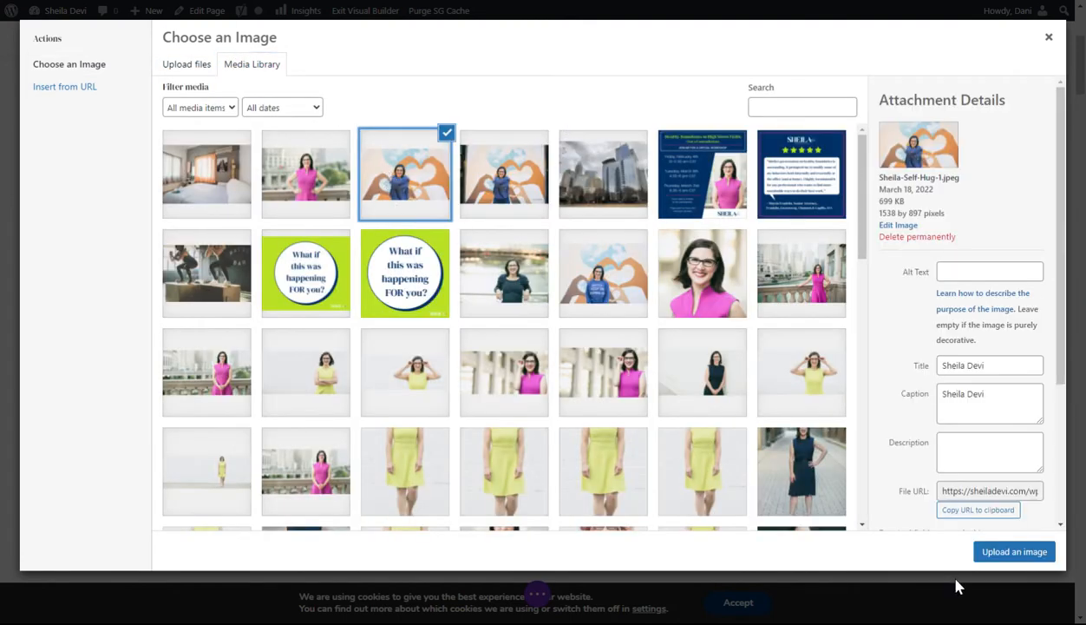
pyautogui.click(1006, 555)
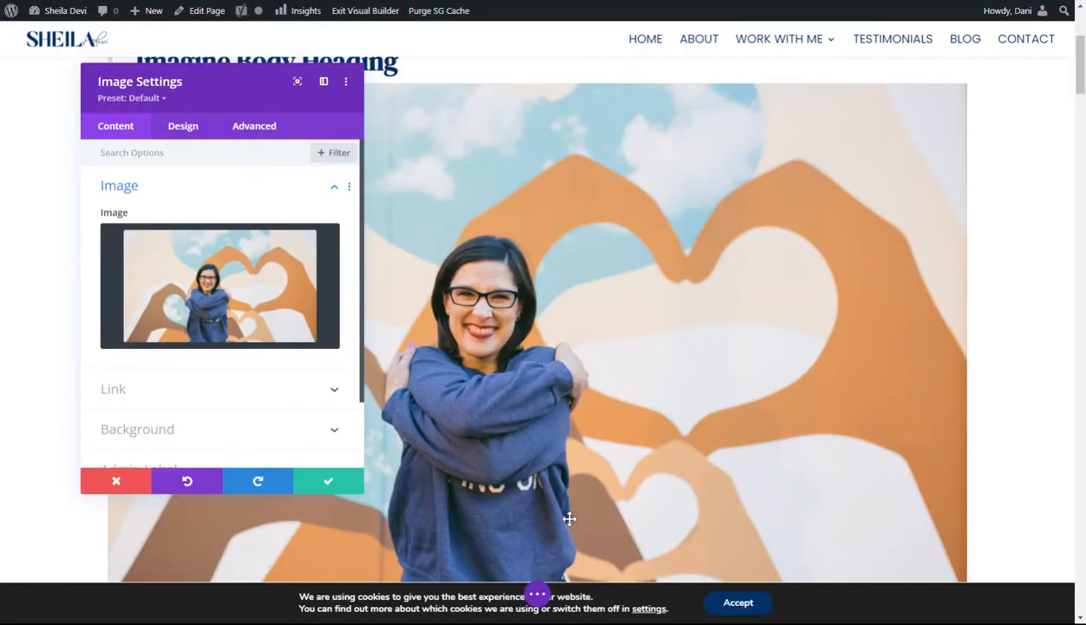
pyautogui.scroll(-5, 607, 433)
pyautogui.scroll(4, 647, 385)
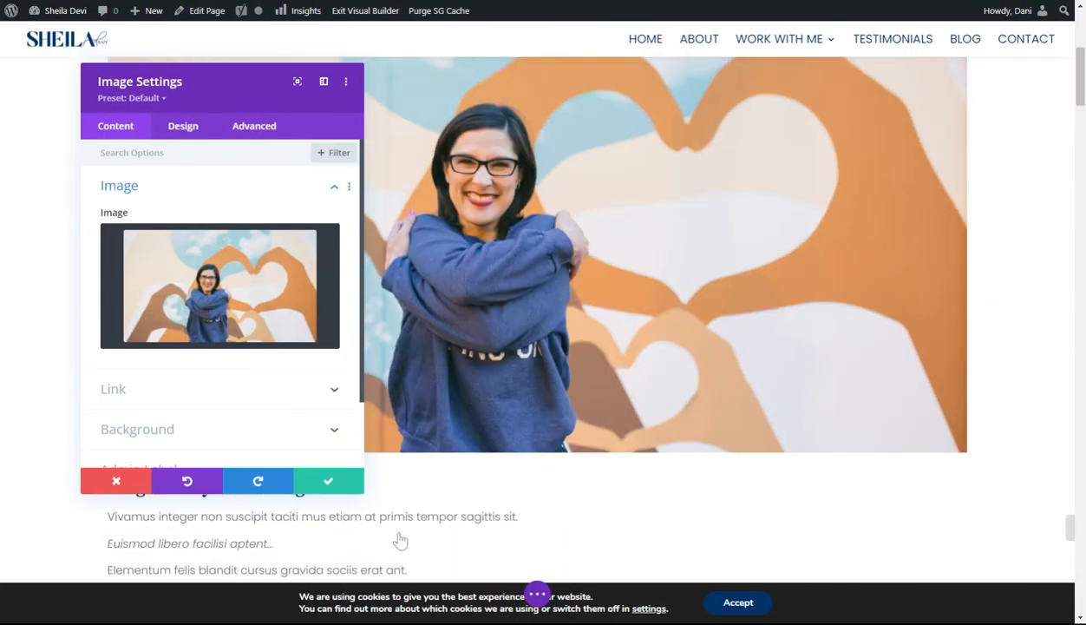
pyautogui.click(329, 483)
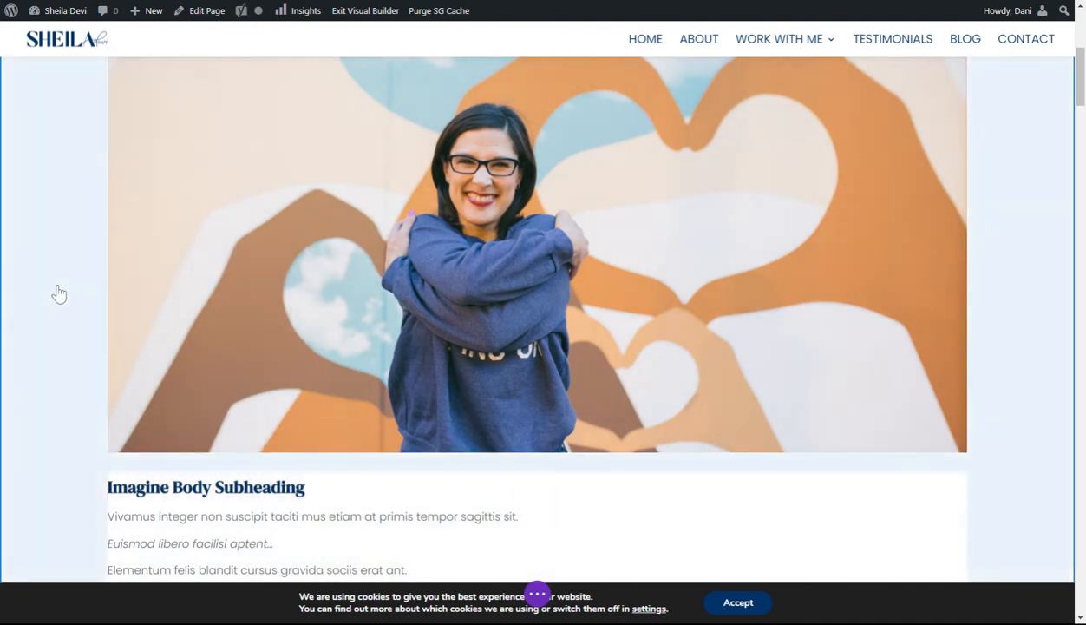
# Look over the image section's context options and the text blocks below the image.
pyautogui.rightClick(59, 294)
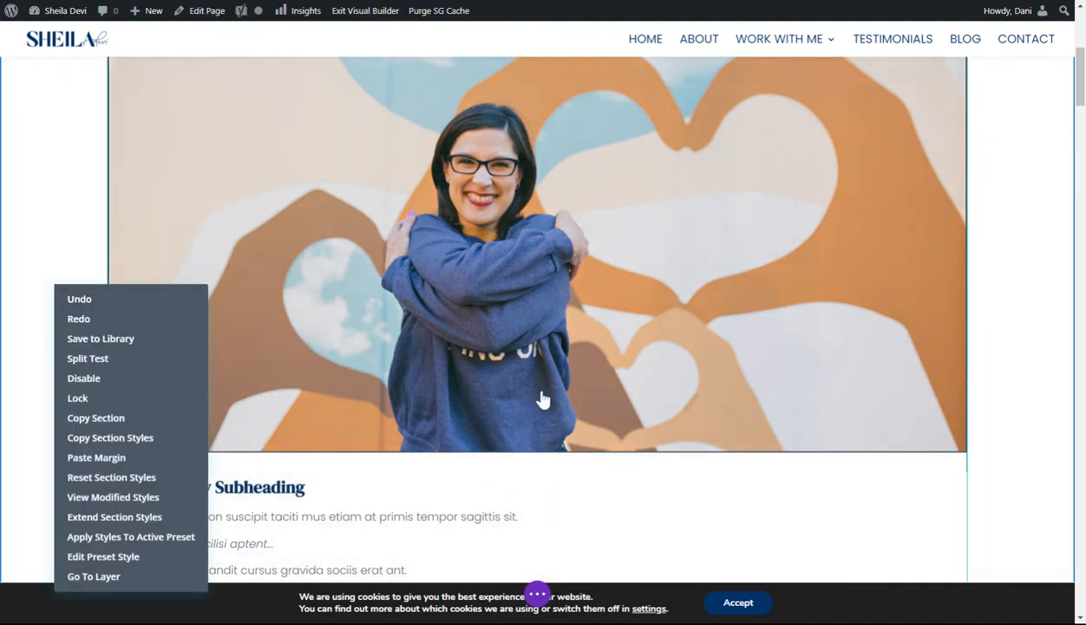
pyautogui.click(488, 484)
pyautogui.scroll(-2, 491, 464)
pyautogui.scroll(-4, 491, 464)
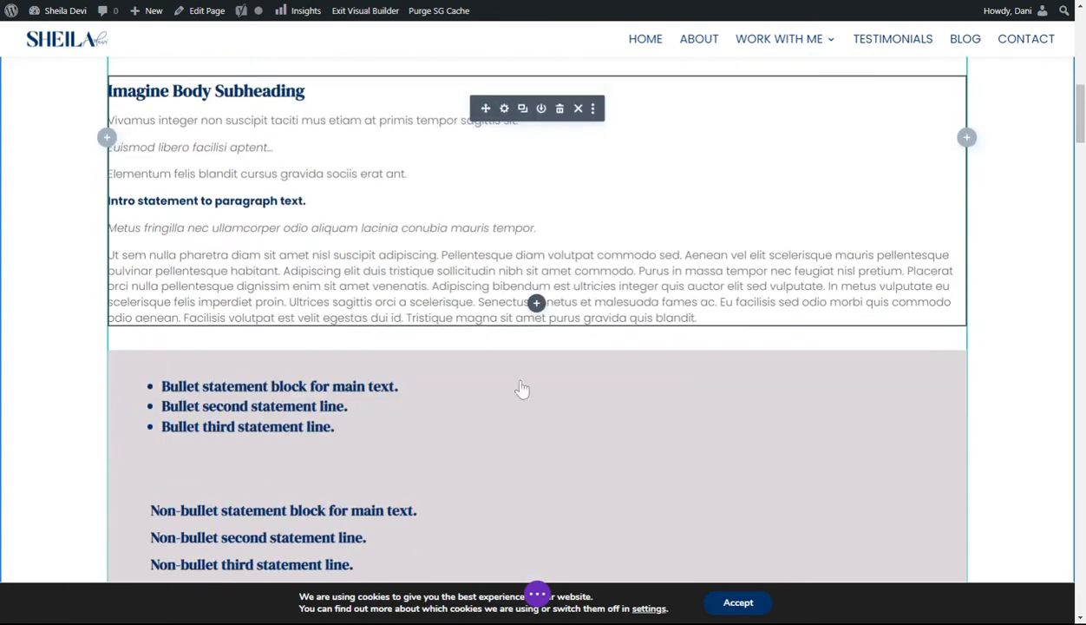
pyautogui.scroll(2, 537, 318)
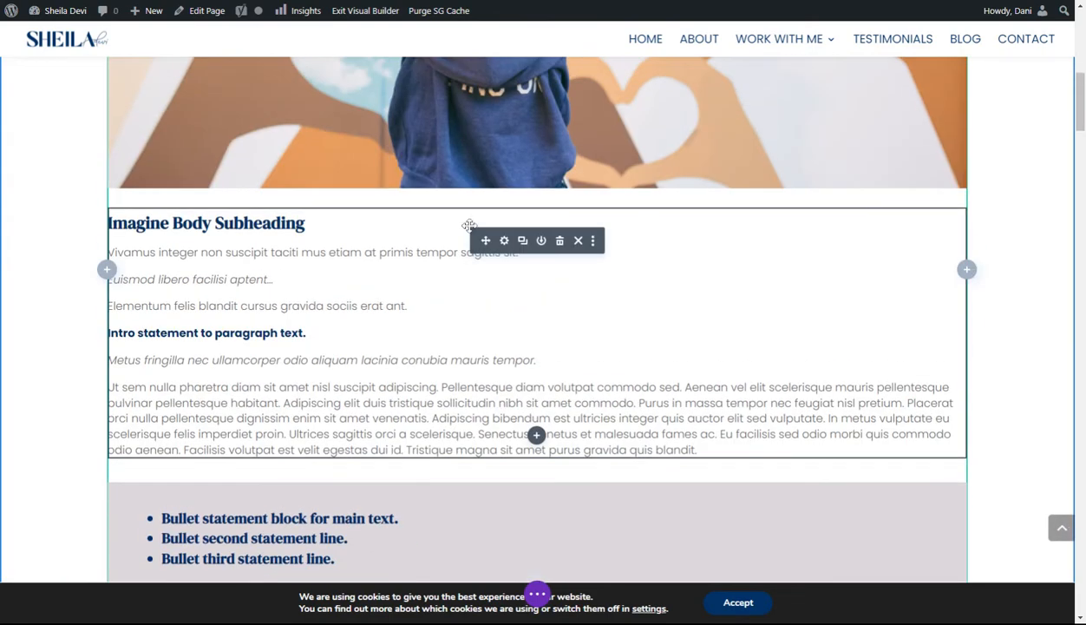
pyautogui.scroll(8, 853, 241)
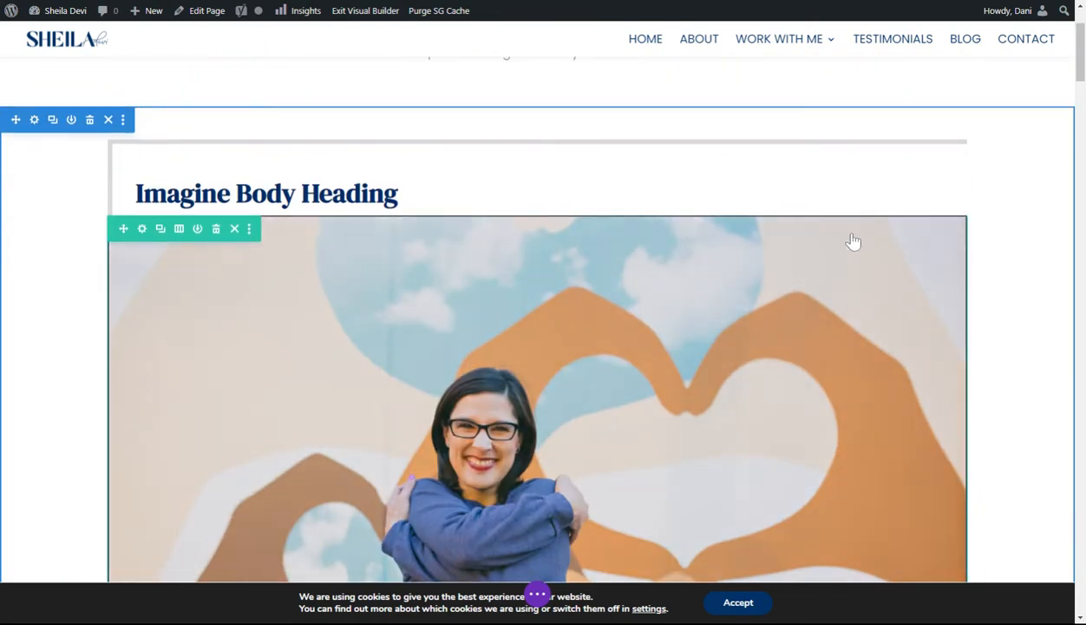
# Accept the cookie notice and examine the bullet and non-bullet statement blocks below the Imagine Body Subheading text.
pyautogui.scroll(-2, 712, 285)
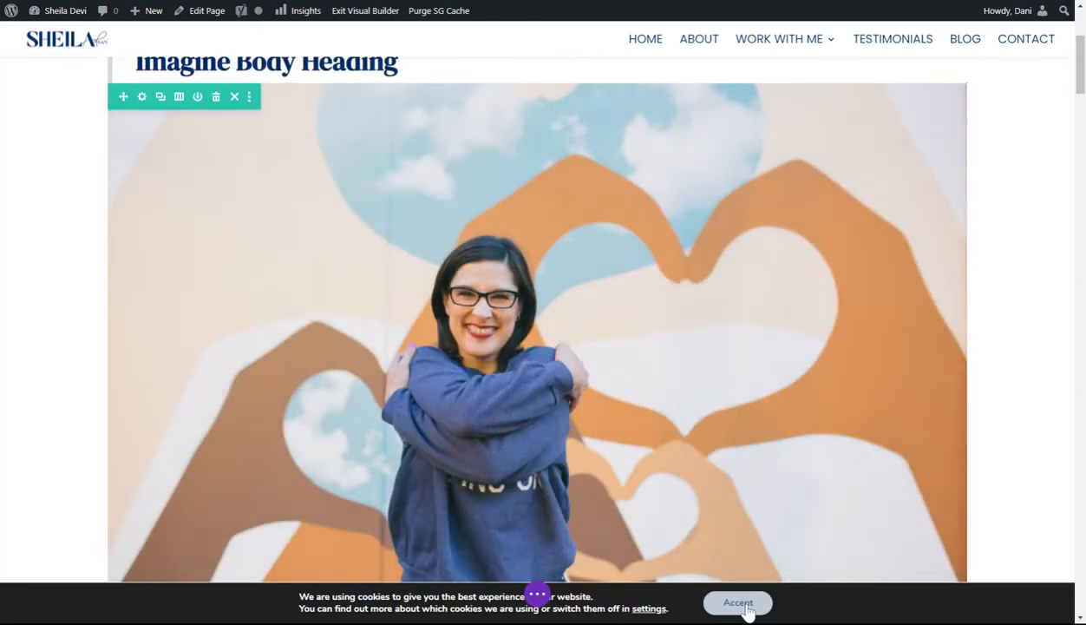
pyautogui.click(738, 602)
pyautogui.scroll(-4, 483, 253)
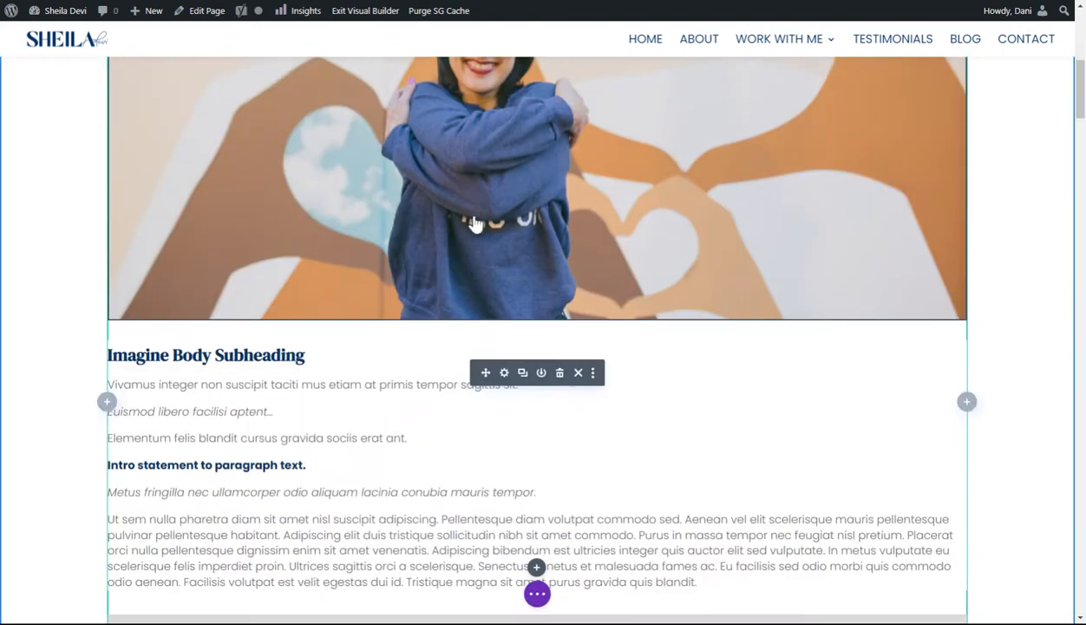
pyautogui.scroll(-2, 536, 347)
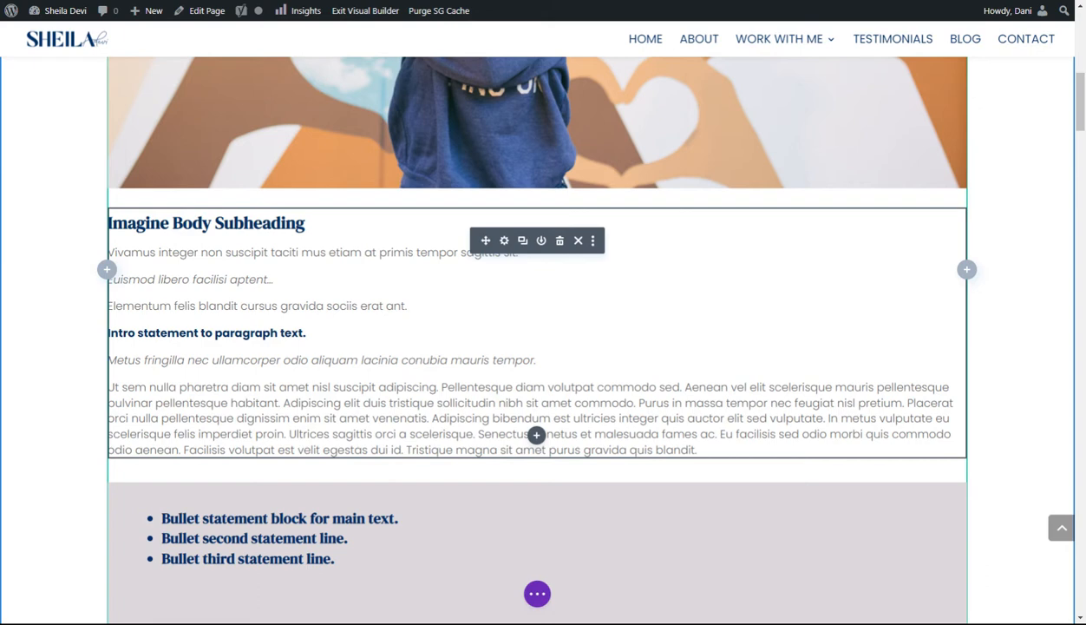
pyautogui.scroll(-2, 461, 436)
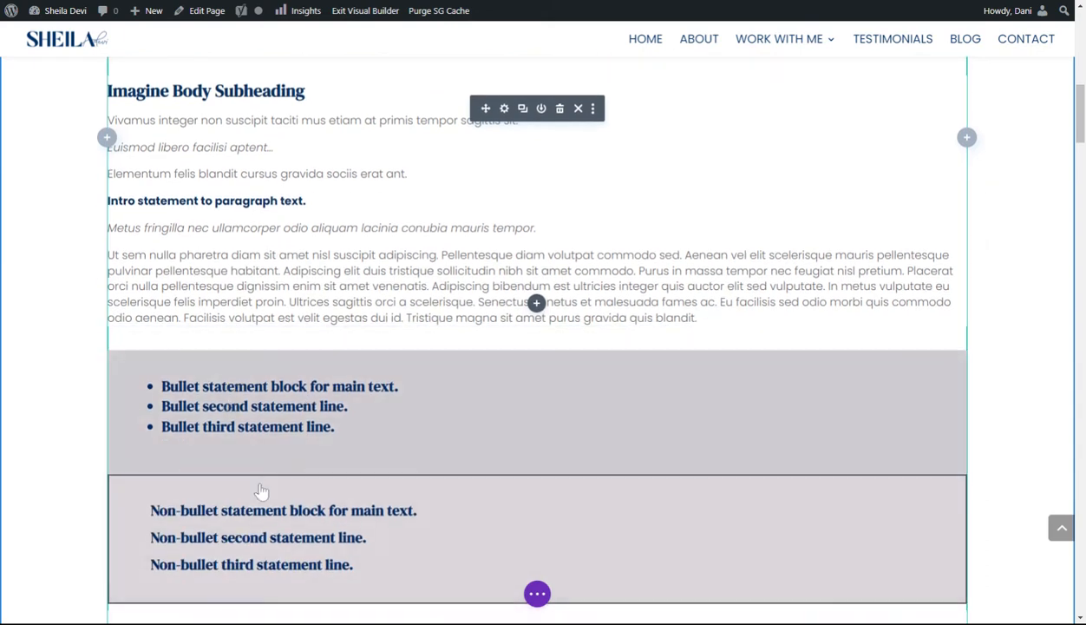
pyautogui.scroll(-4, 520, 425)
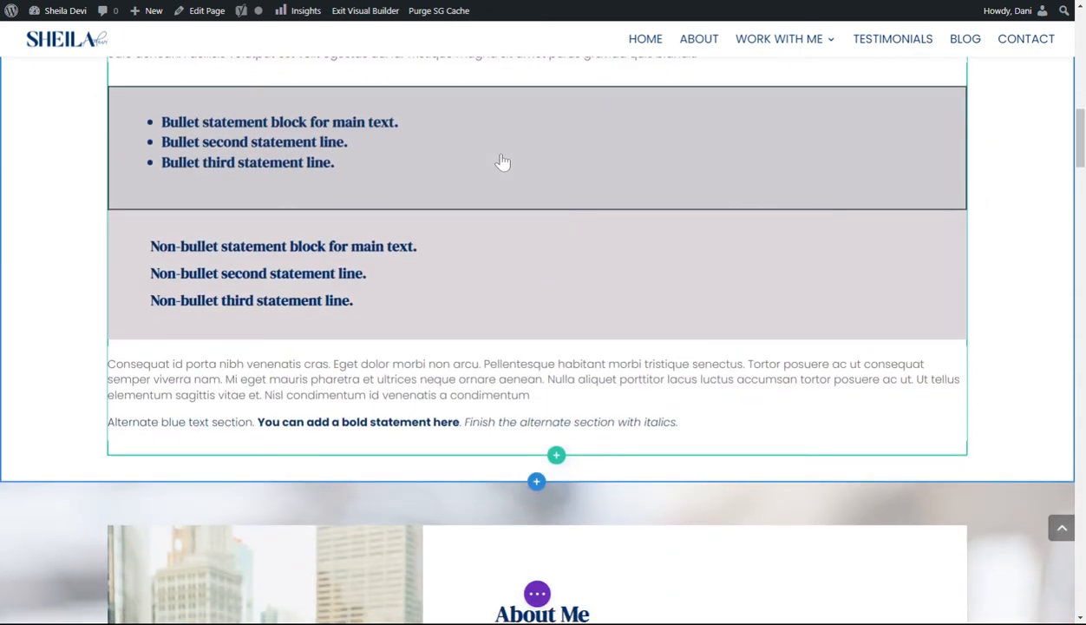
pyautogui.scroll(2, 486, 295)
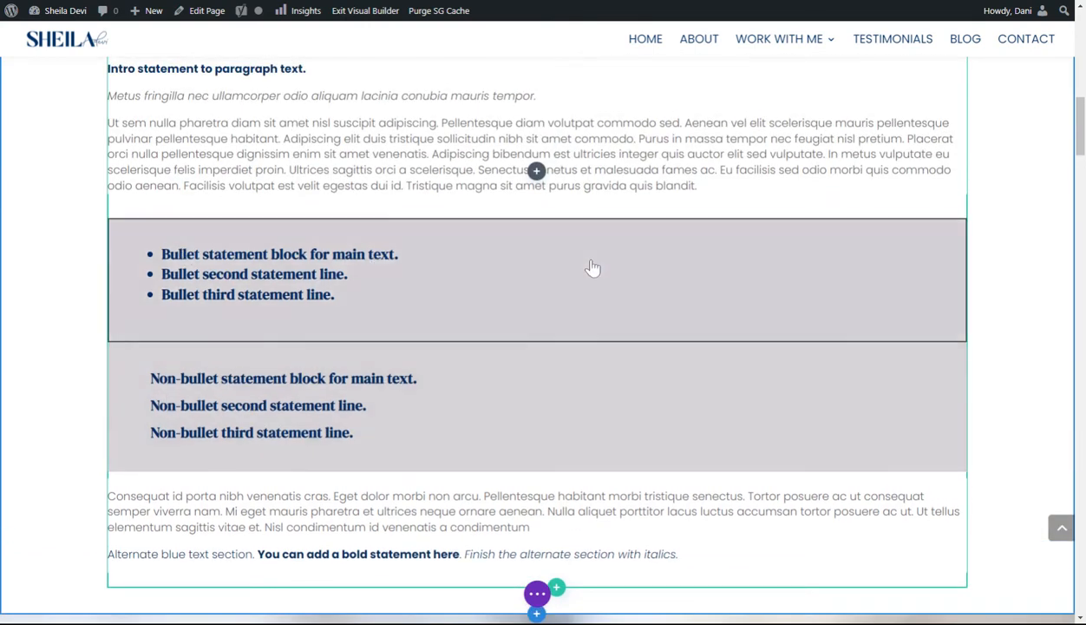
pyautogui.moveTo(534, 273)
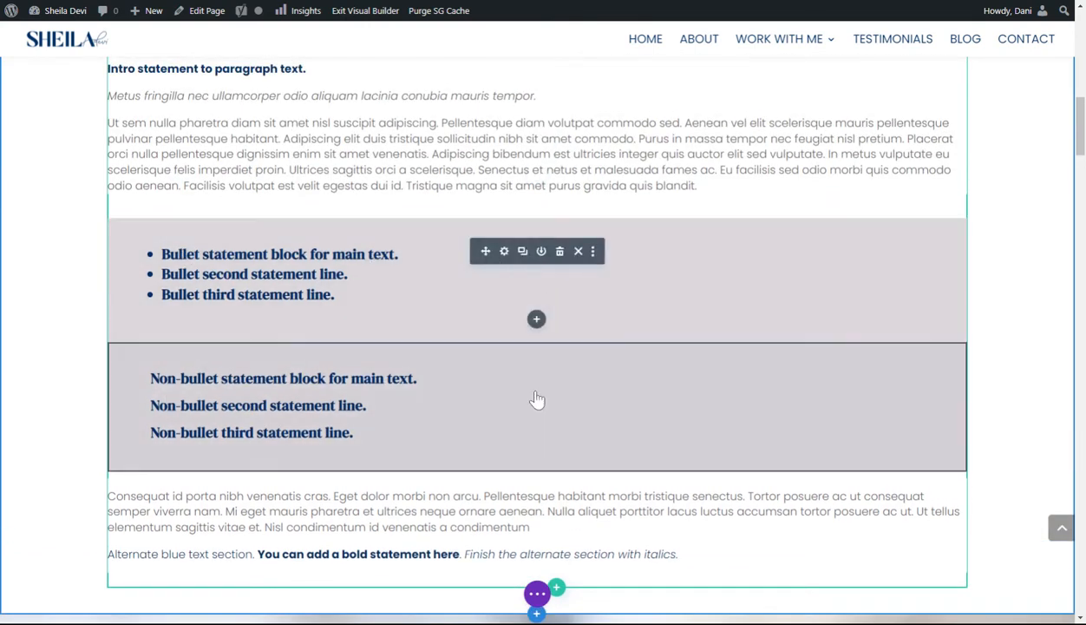
# Delete the non-bullet statement block below the bullet statement block.
pyautogui.moveTo(536, 401)
pyautogui.click(561, 376)
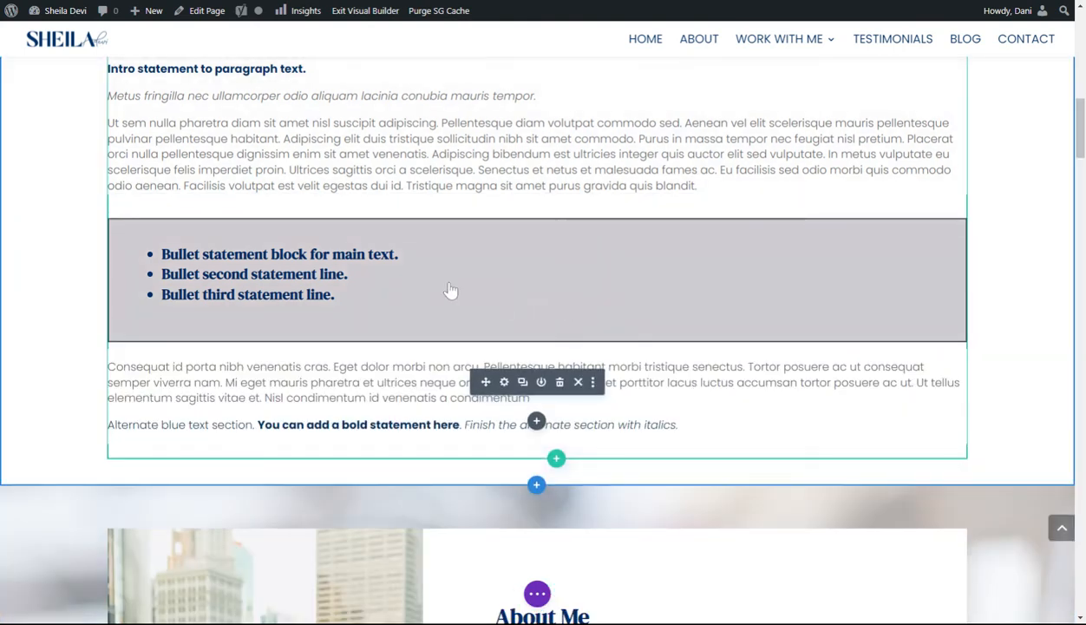
# Try moving the bullet statement block below the alternate blue text section, and undo the move.
pyautogui.moveTo(450, 290)
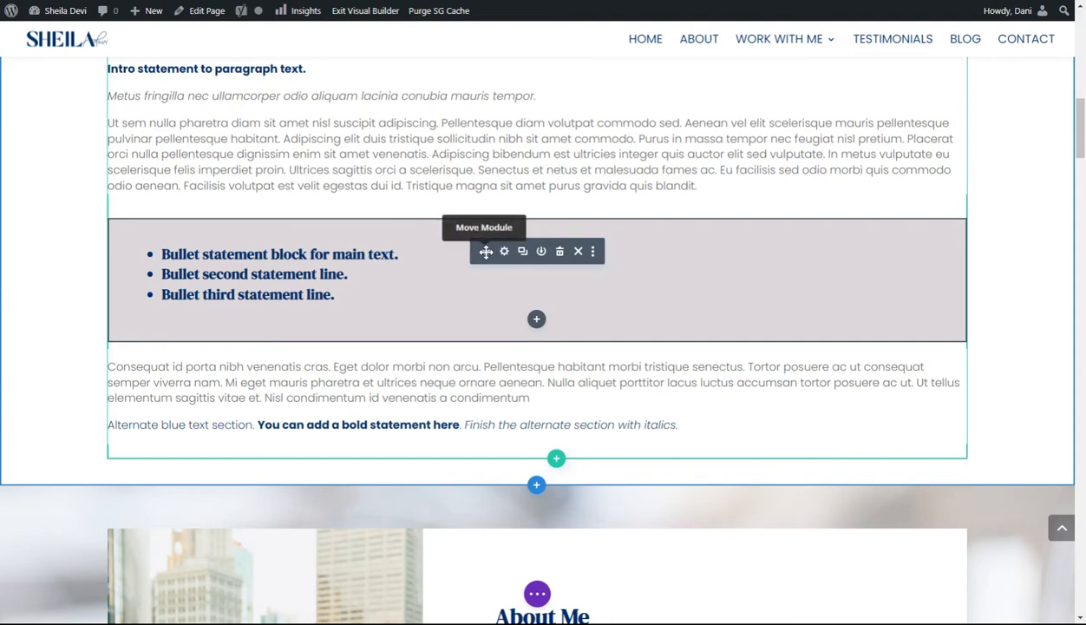
pyautogui.moveTo(484, 256); pyautogui.dragTo(473, 330)
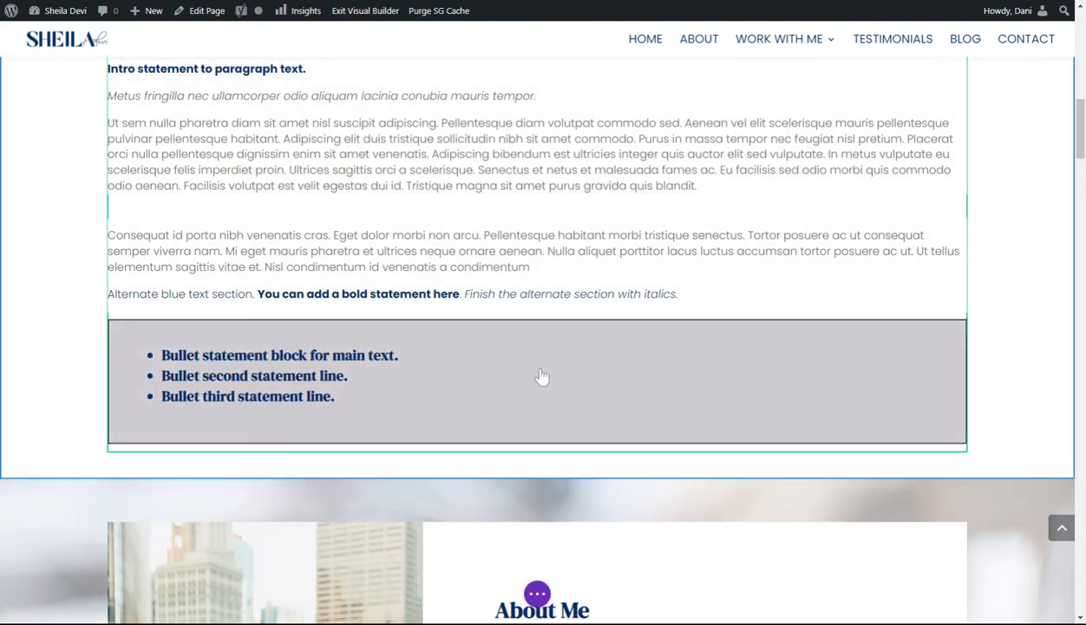
pyautogui.rightClick(65, 230)
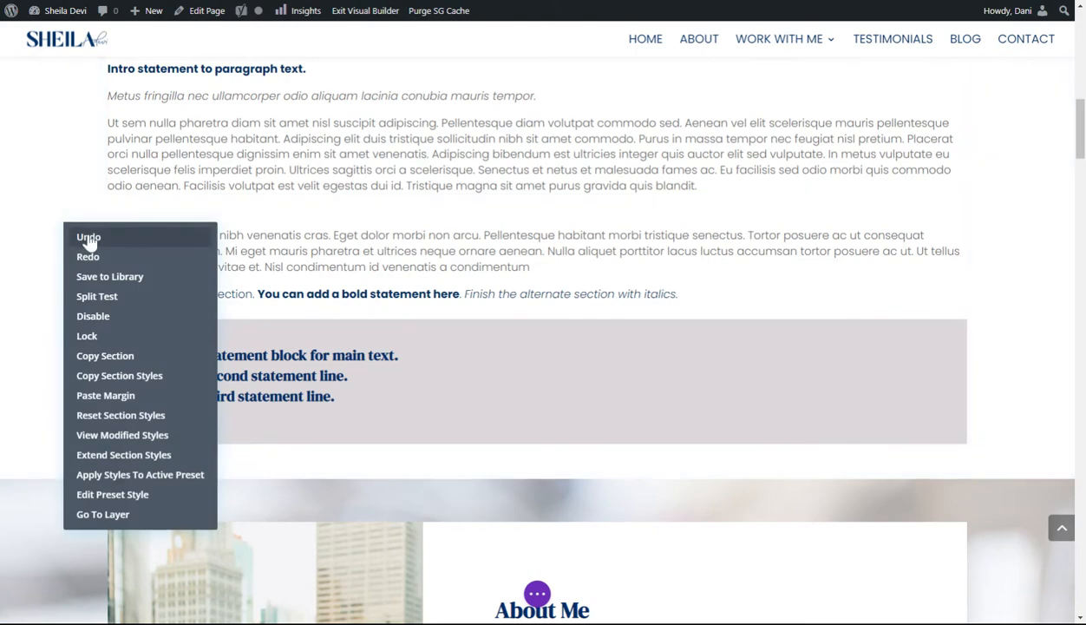
pyautogui.click(89, 232)
# Try moving the "Are you in?" row from the Sales Page header section to below the alternate blue text, and undo the move.
pyautogui.scroll(-7, 694, 273)
pyautogui.scroll(17, 693, 260)
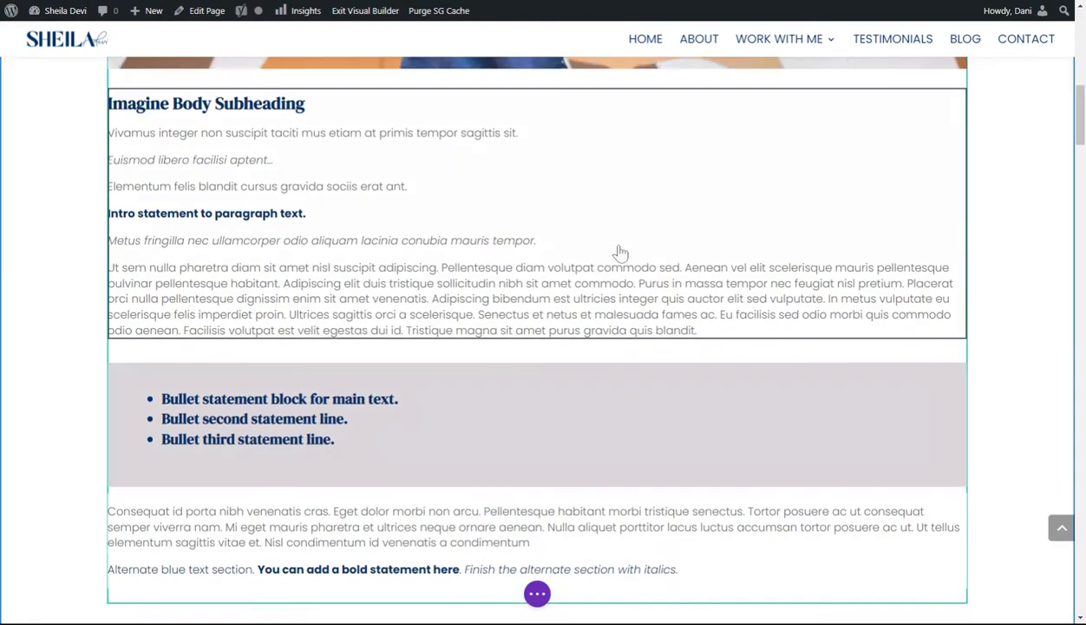
pyautogui.scroll(5, 754, 227)
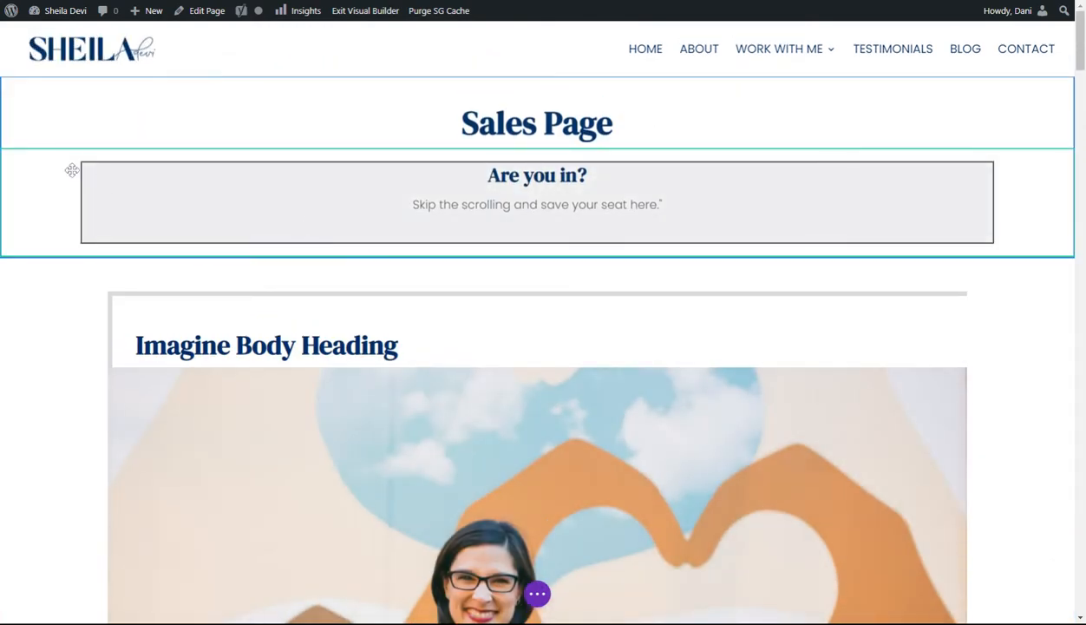
pyautogui.moveTo(20, 163)
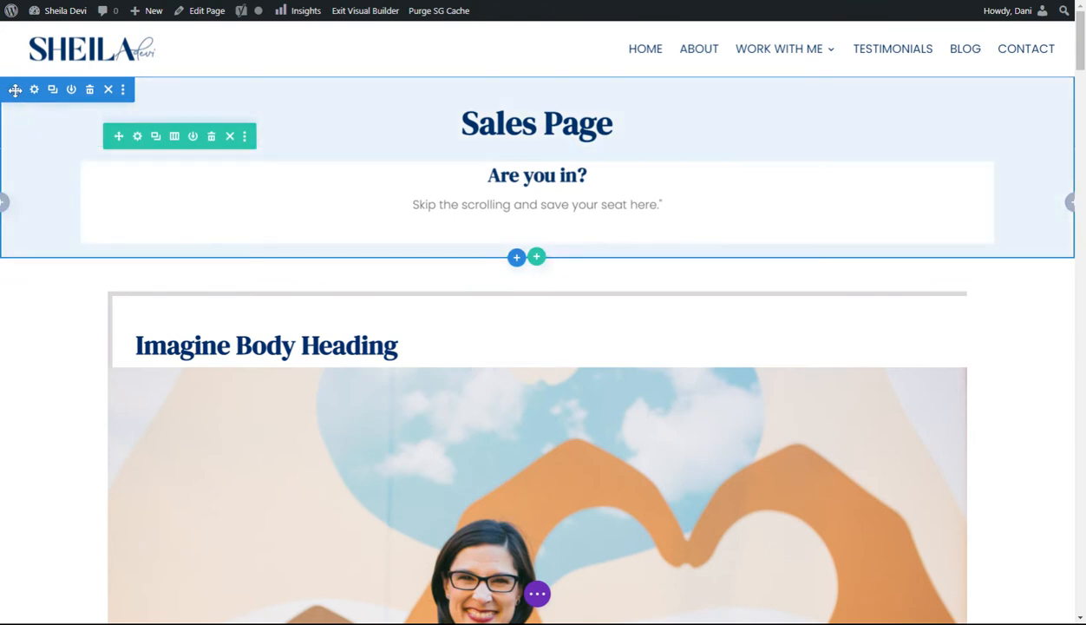
pyautogui.scroll(-10, 145, 448)
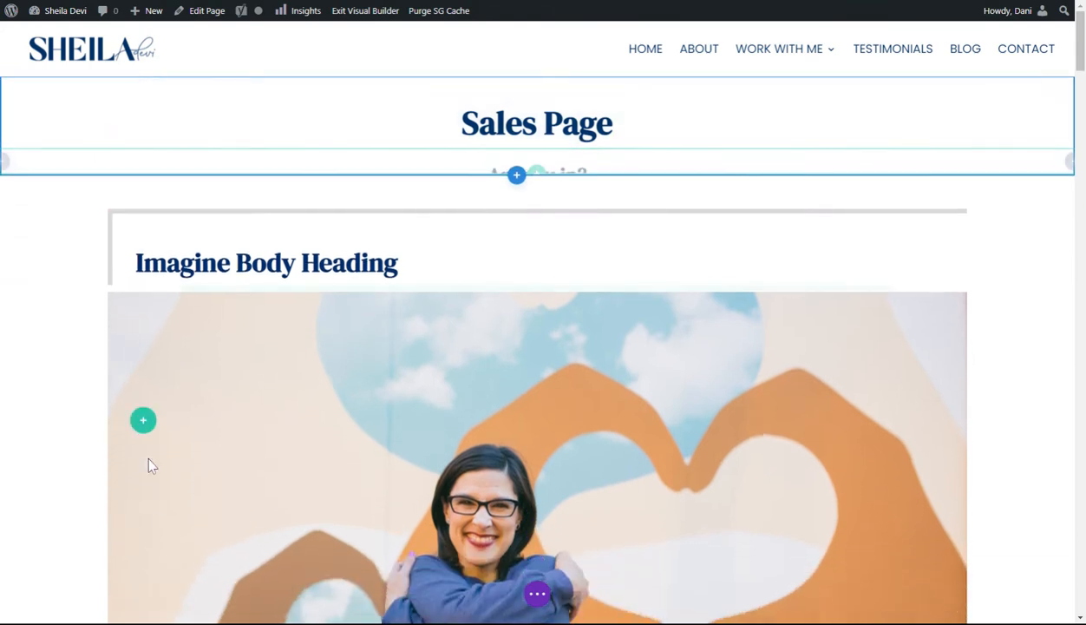
pyautogui.scroll(-3, 381, 214)
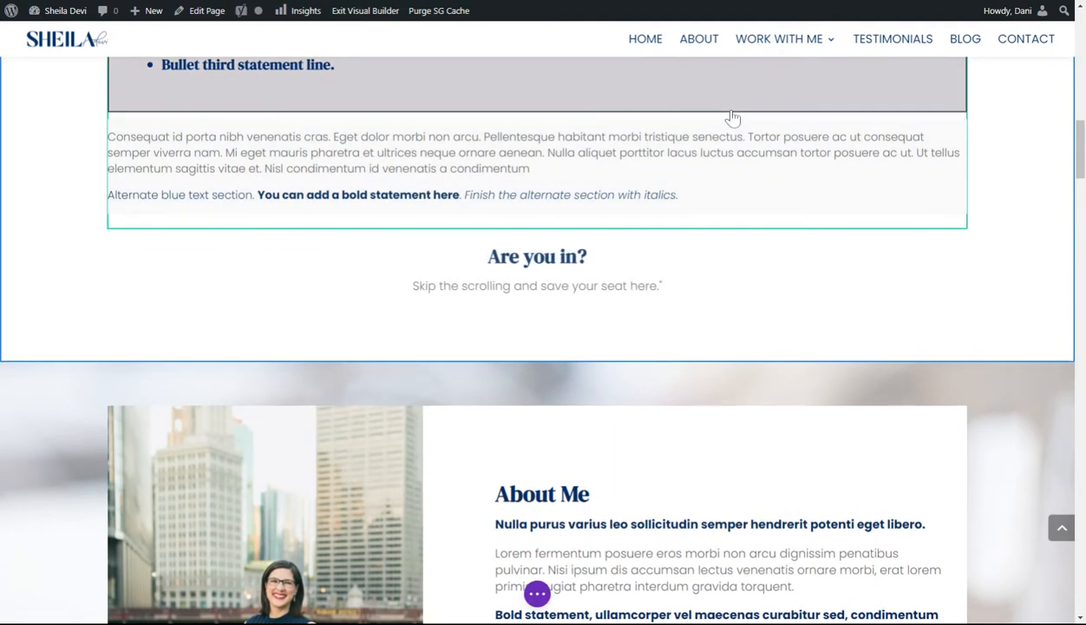
pyautogui.rightClick(58, 279)
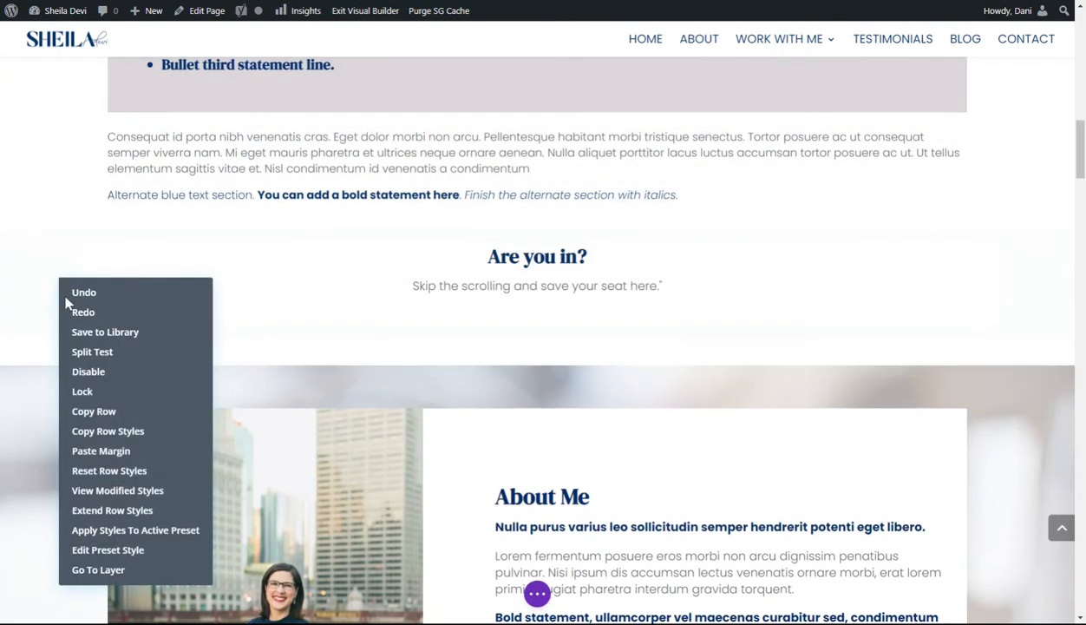
pyautogui.click(73, 300)
pyautogui.scroll(4, 729, 243)
pyautogui.scroll(10, 729, 243)
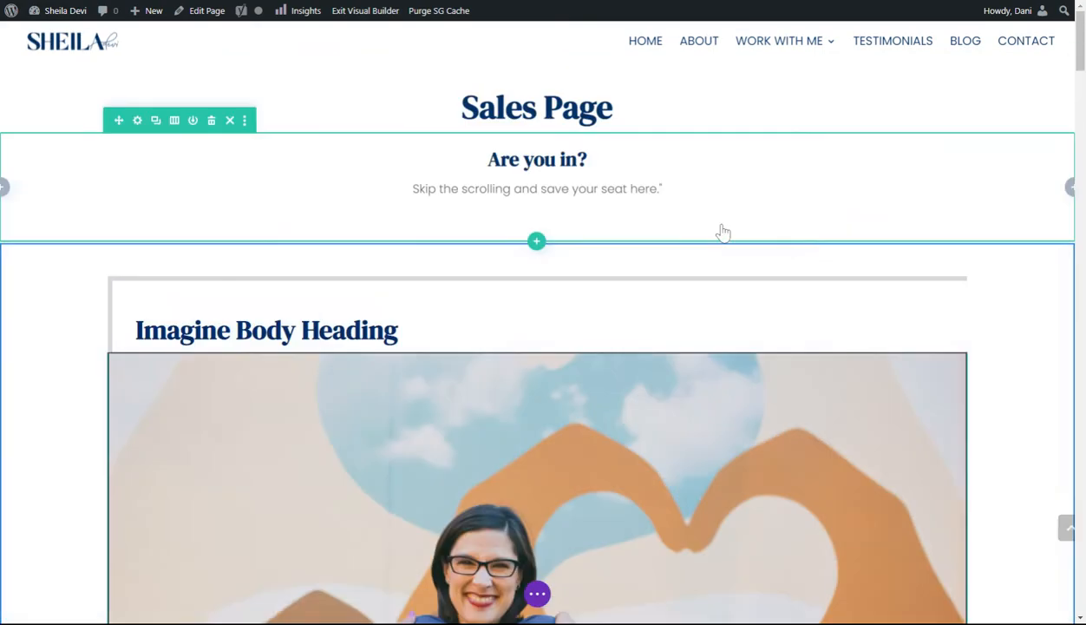
# Examine the About Me section and the testimonial box, referring back to the Imagine Body section above them.
pyautogui.scroll(-4, 235, 275)
pyautogui.scroll(-10, 235, 275)
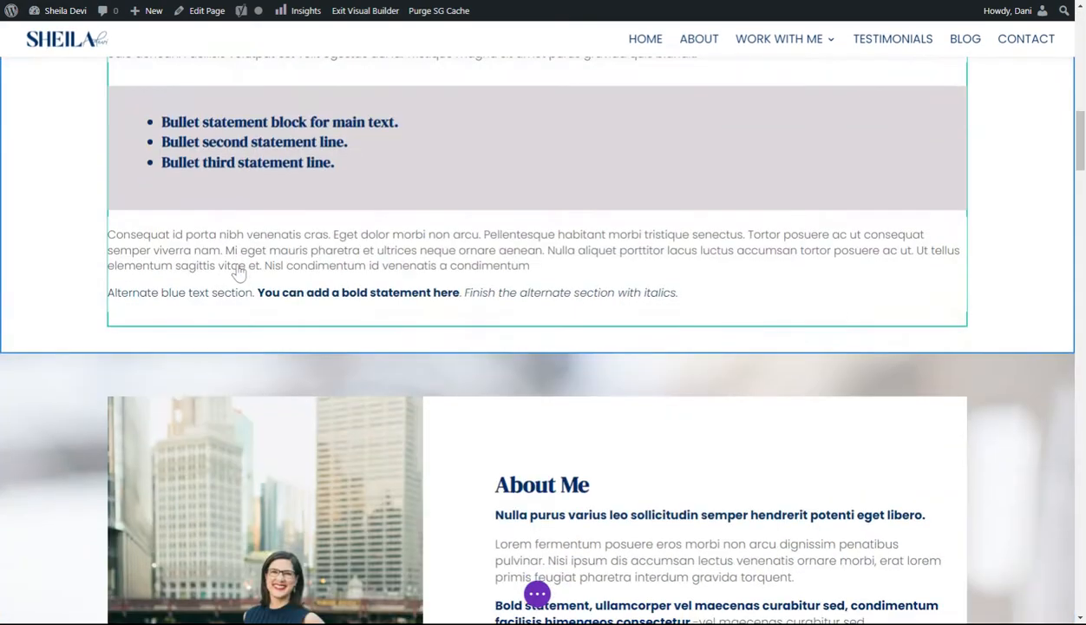
pyautogui.scroll(-5, 231, 274)
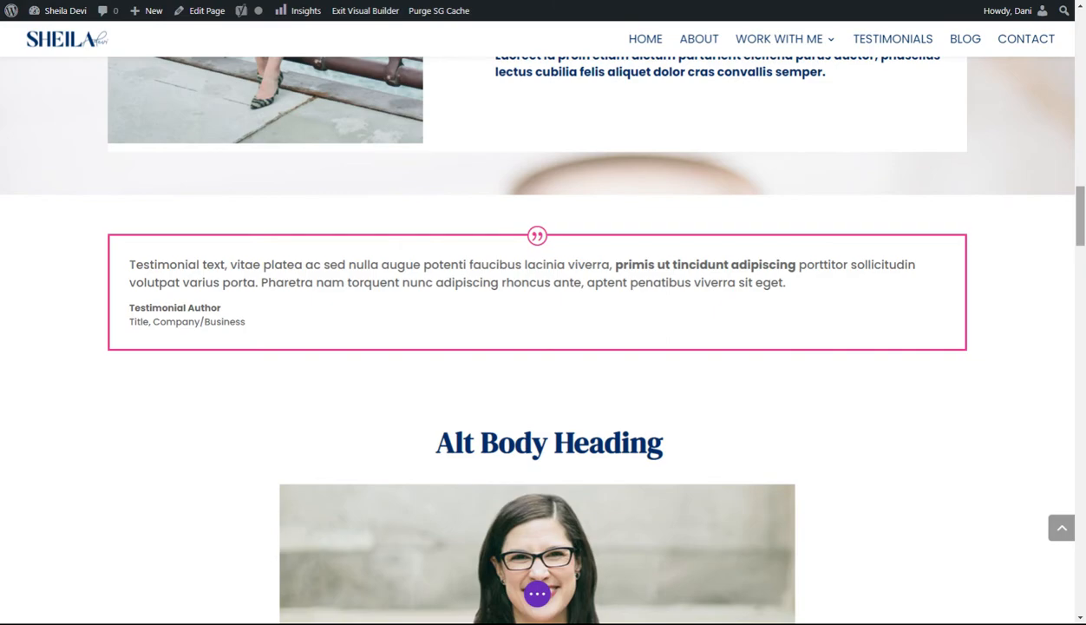
pyautogui.moveTo(1082, 203)
pyautogui.mouseDown()
pyautogui.moveTo(1083, 36)
pyautogui.moveTo(1081, 213)
pyautogui.mouseUp()
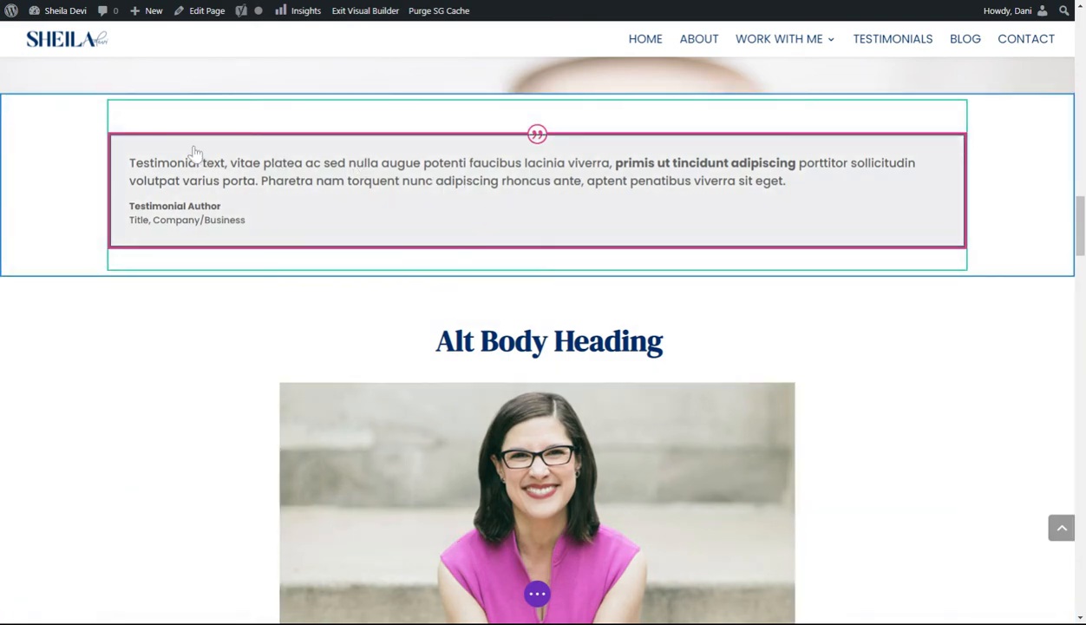
pyautogui.scroll(15, 213, 385)
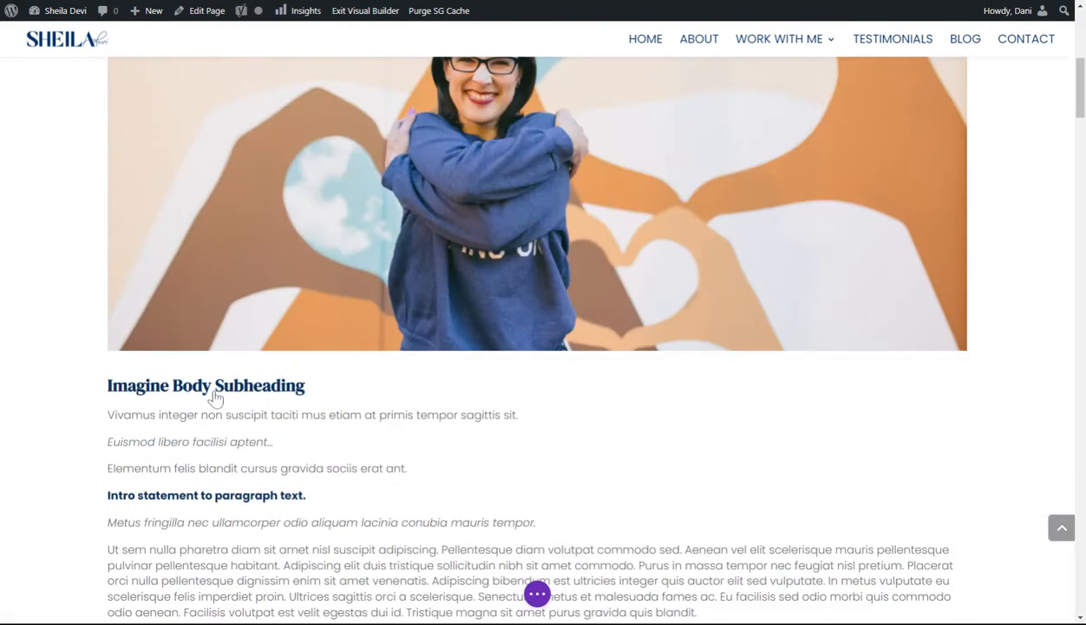
pyautogui.scroll(8, 213, 397)
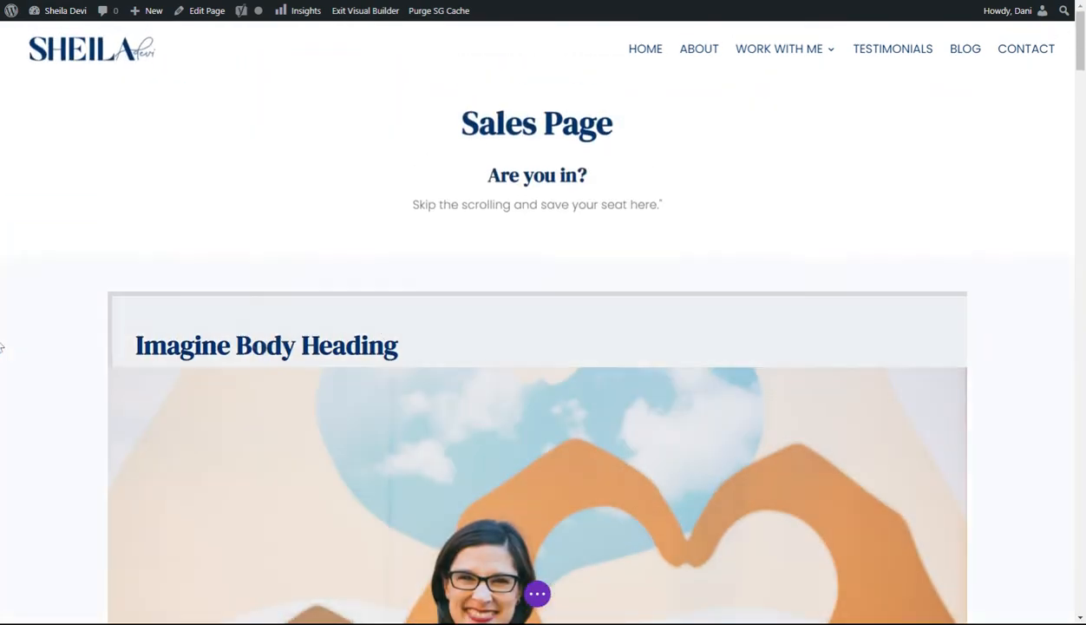
pyautogui.scroll(-15, 202, 344)
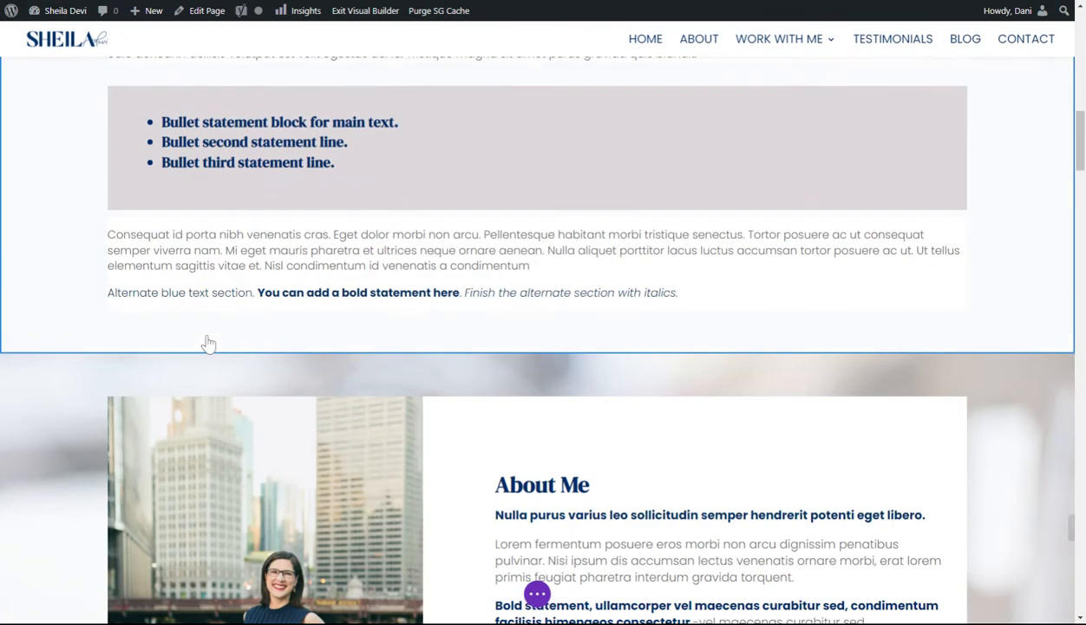
pyautogui.scroll(-3, 720, 360)
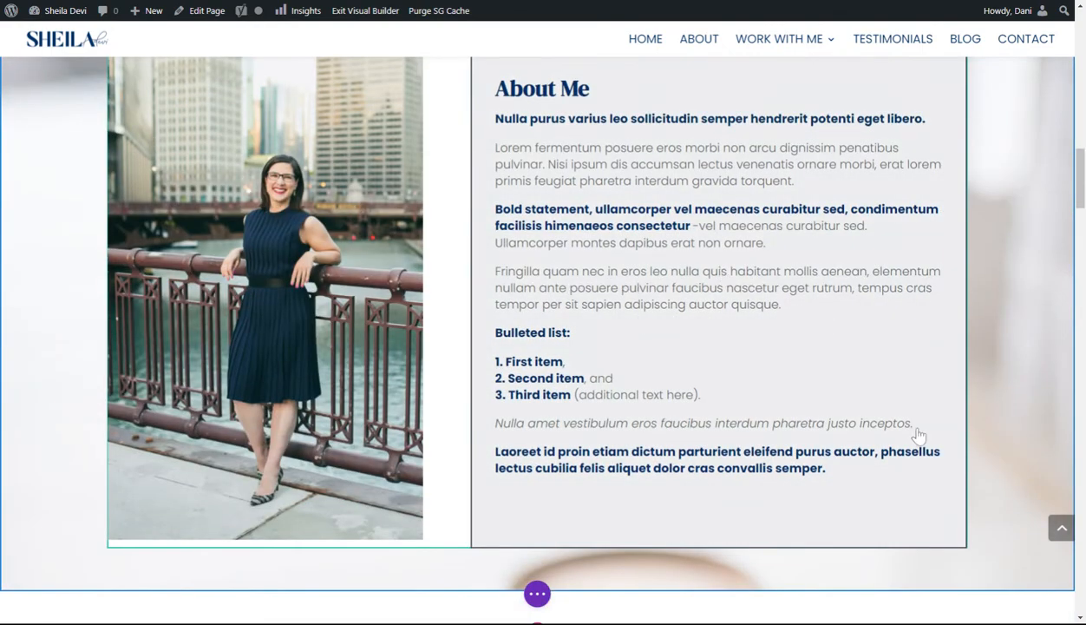
pyautogui.scroll(-7, 831, 442)
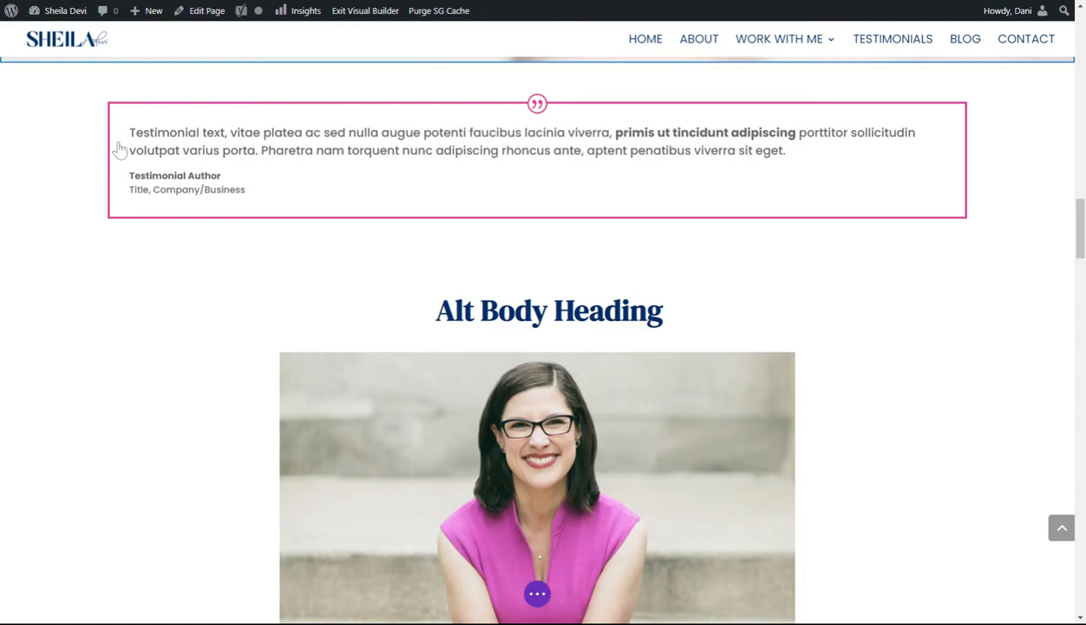
# Compare the Alt Body Heading layout with the Imagine Body Heading layout near the start of the page.
pyautogui.scroll(-3, 184, 283)
pyautogui.scroll(3, 474, 391)
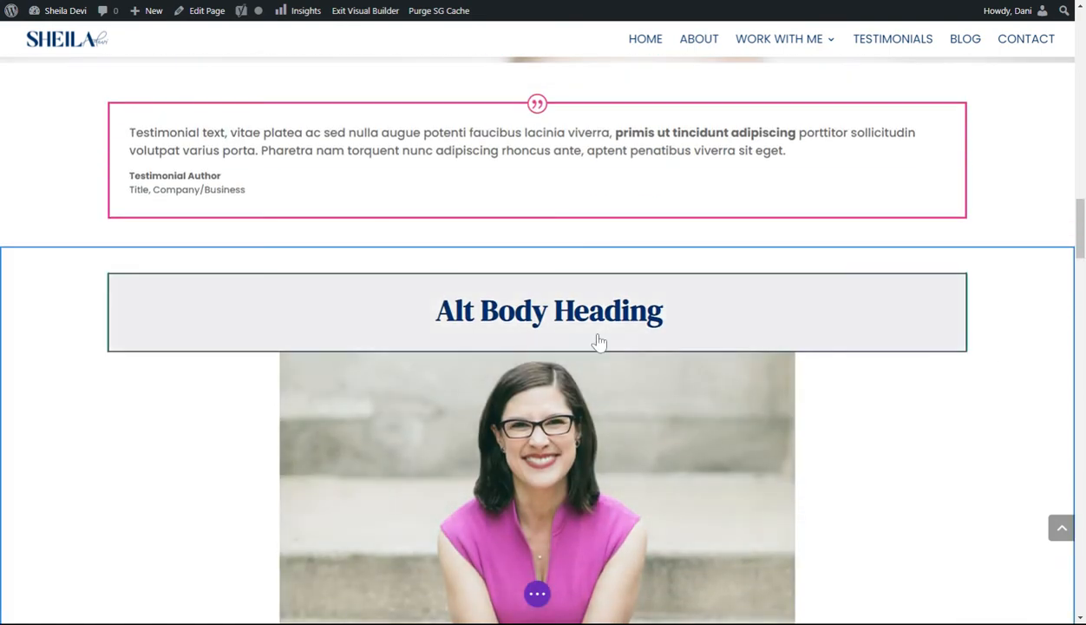
pyautogui.scroll(1, 388, 327)
pyautogui.scroll(-10, 400, 323)
pyautogui.scroll(5, 399, 321)
pyautogui.scroll(3, 315, 301)
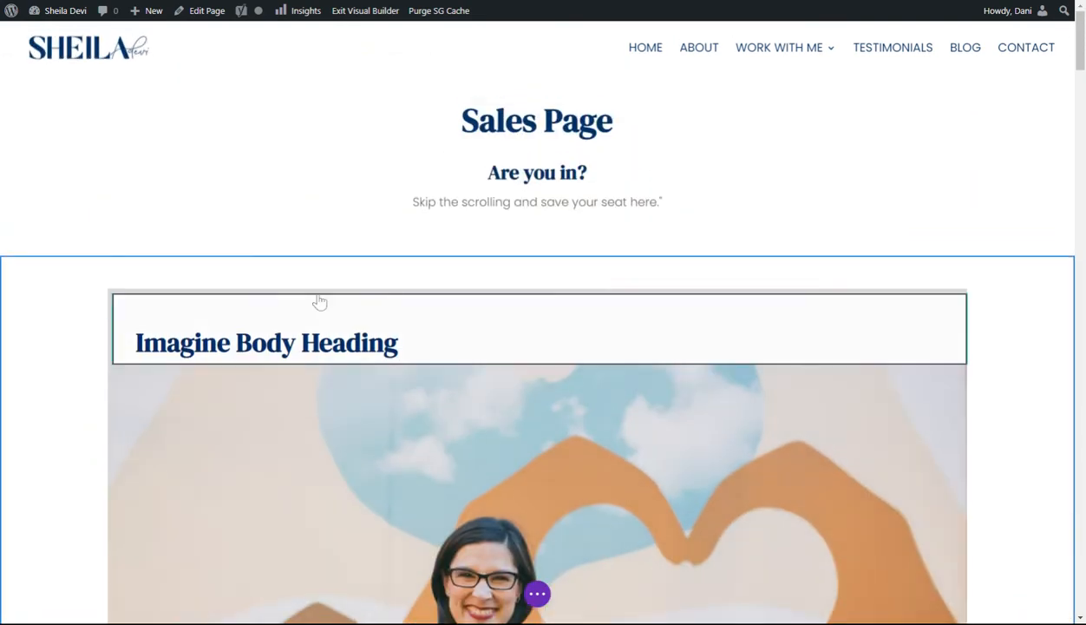
pyautogui.scroll(-10, 451, 368)
pyautogui.scroll(-10, 453, 356)
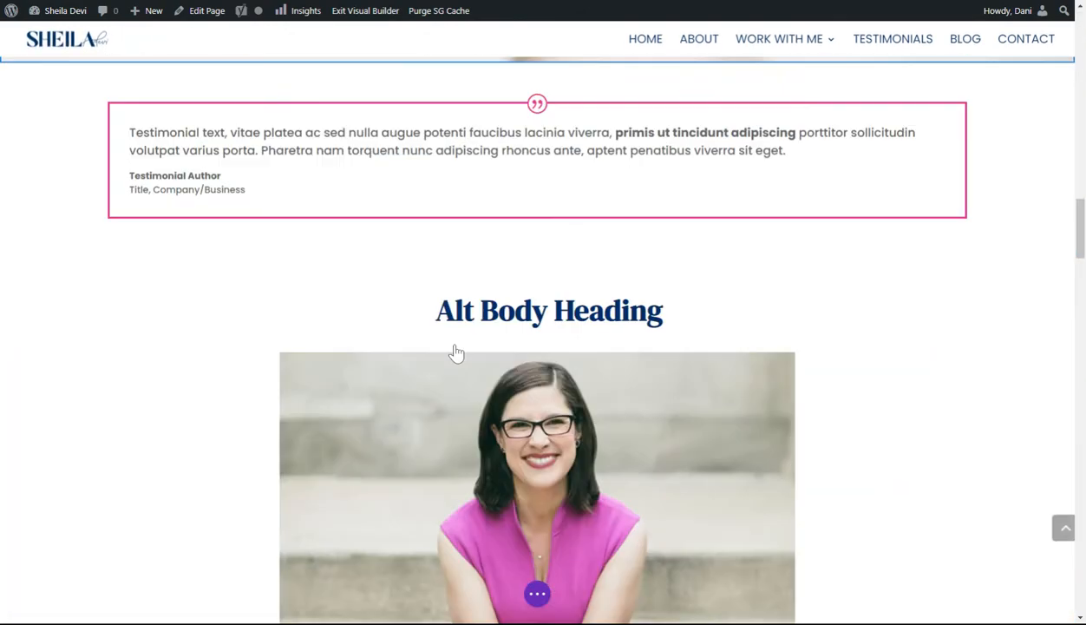
# Examine the Program Features and Program Benefits subheading blocks and the bridging statement below Alt Body Heading.
pyautogui.scroll(5, 650, 234)
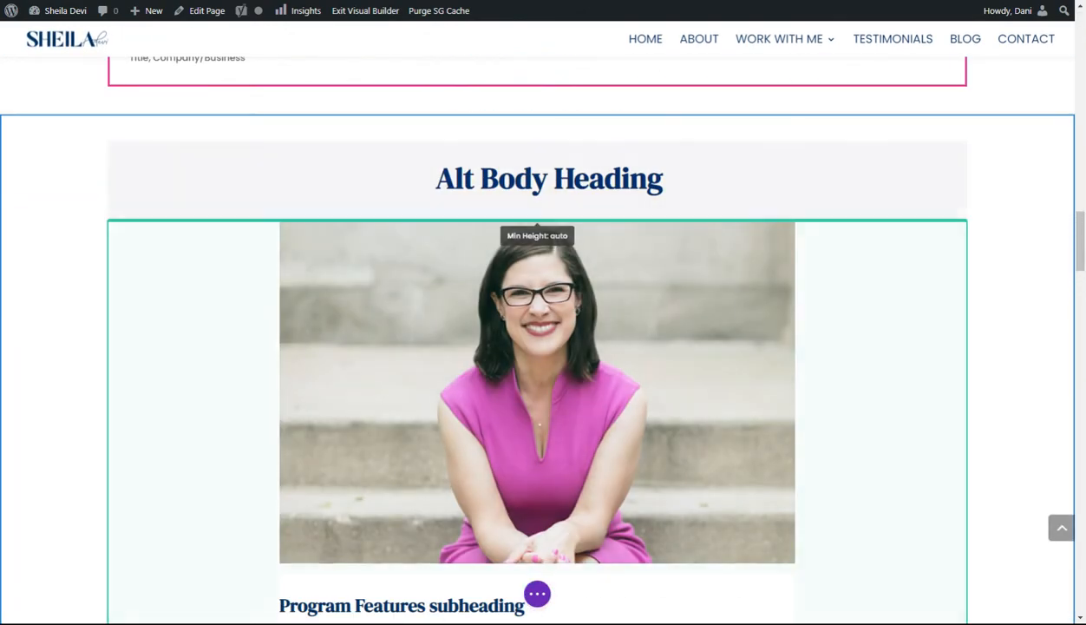
pyautogui.scroll(-4, 638, 277)
pyautogui.scroll(-1, 730, 303)
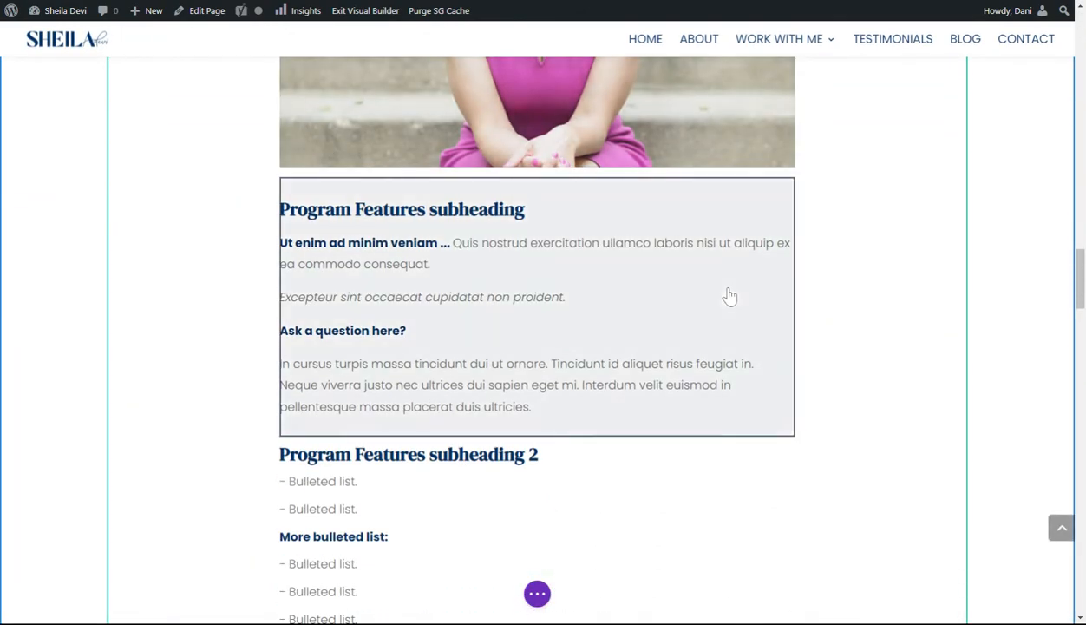
pyautogui.scroll(-3, 730, 297)
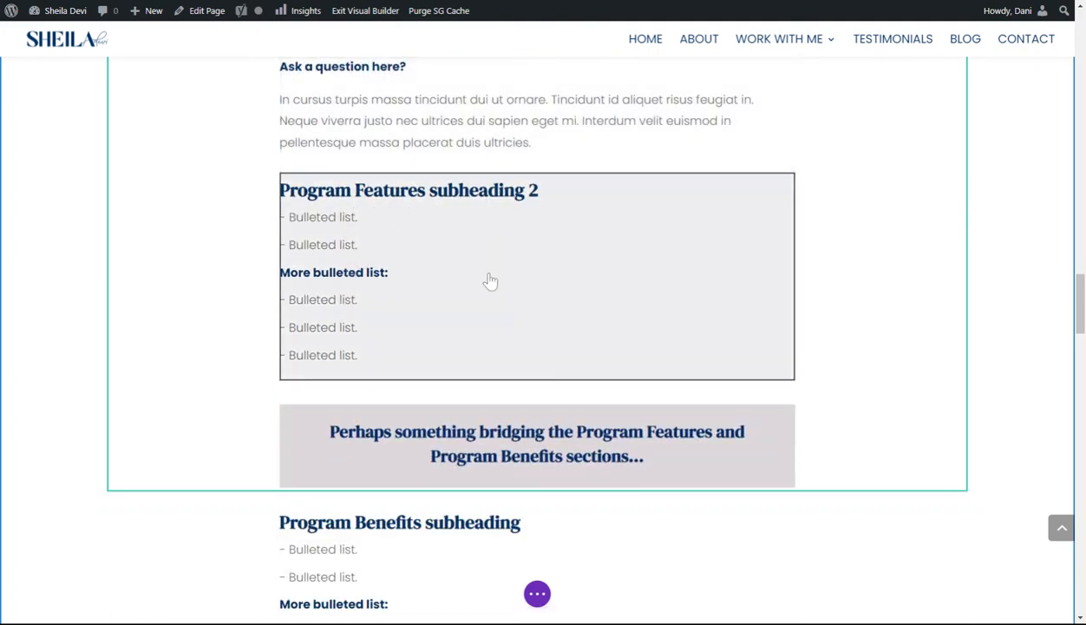
pyautogui.scroll(-3, 490, 280)
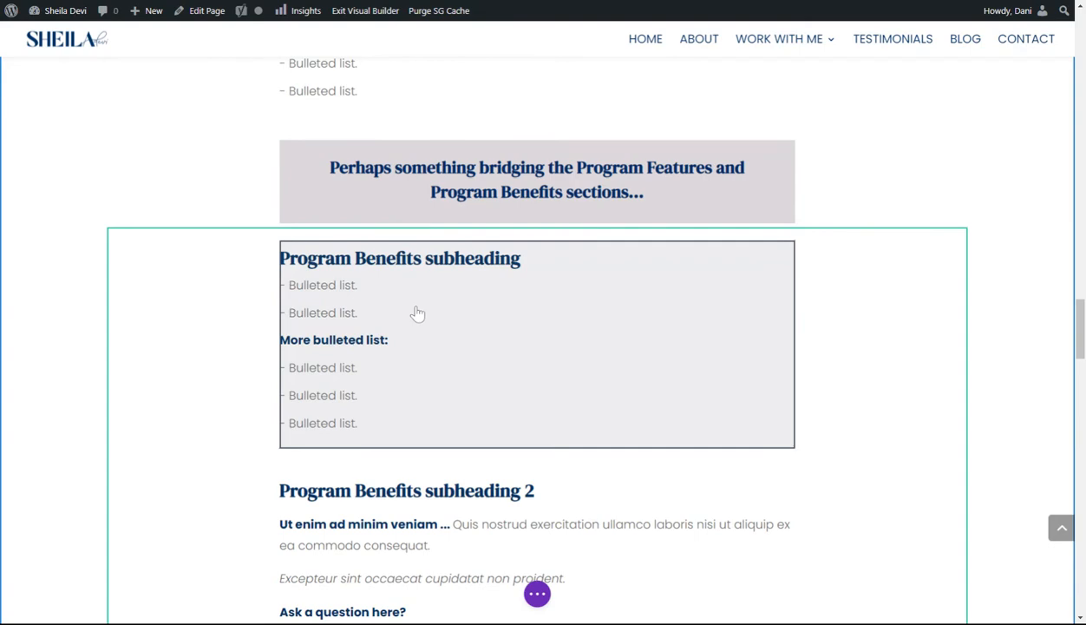
pyautogui.scroll(-2, 462, 291)
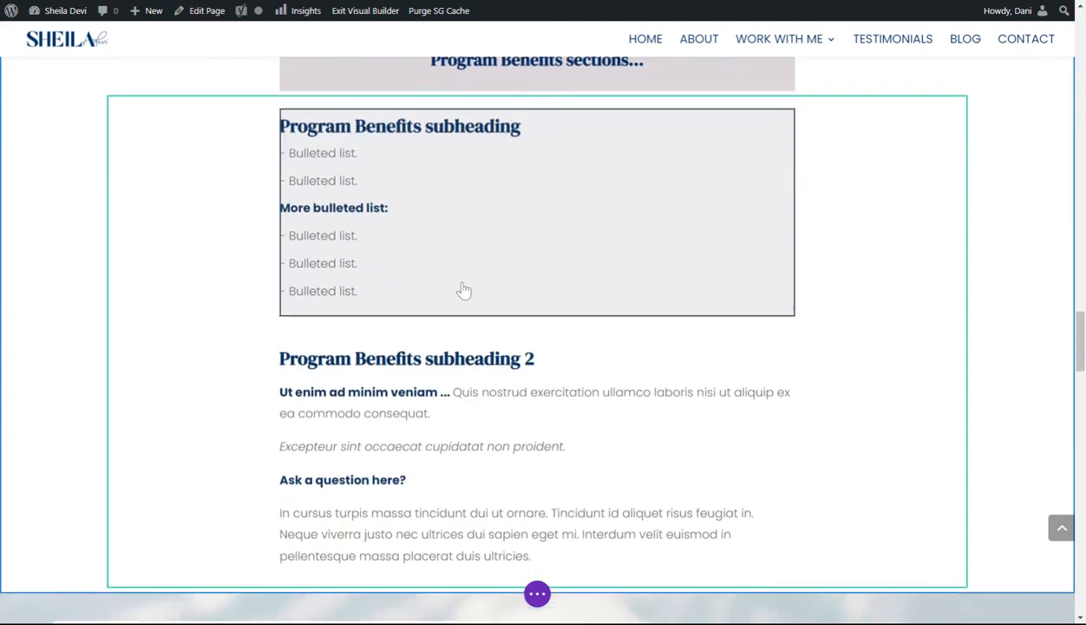
pyautogui.scroll(10, 459, 286)
pyautogui.scroll(-6, 464, 299)
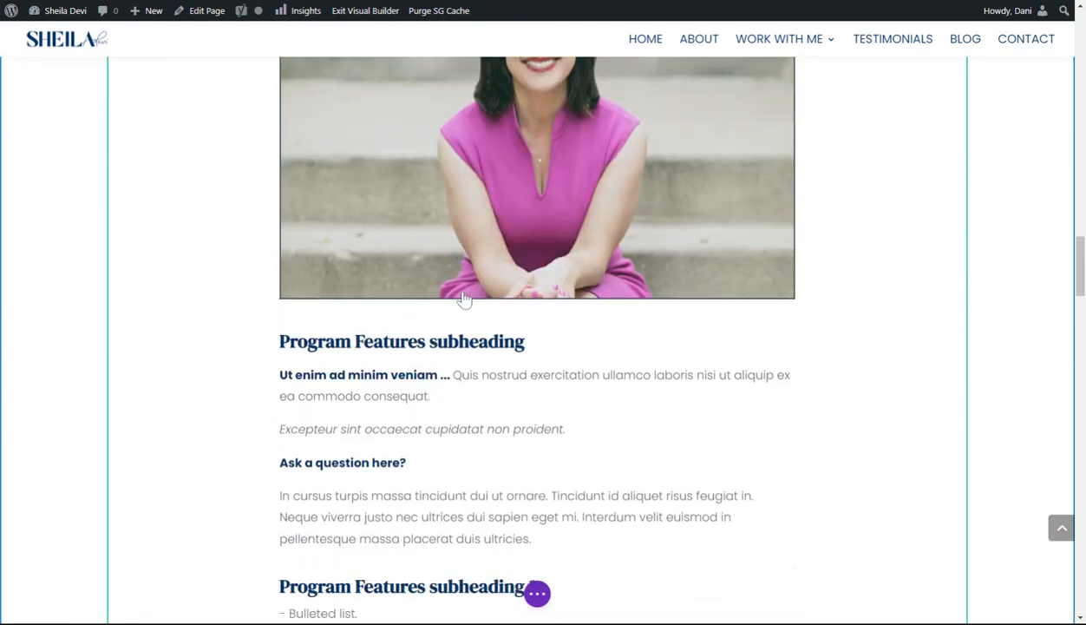
pyautogui.scroll(-9, 465, 297)
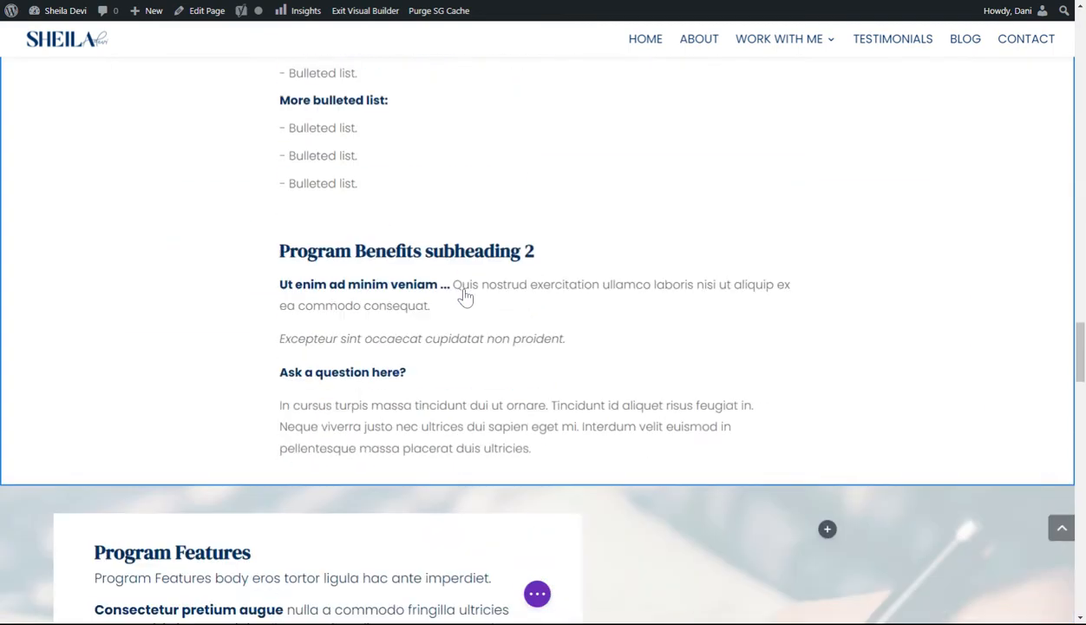
pyautogui.scroll(14, 465, 297)
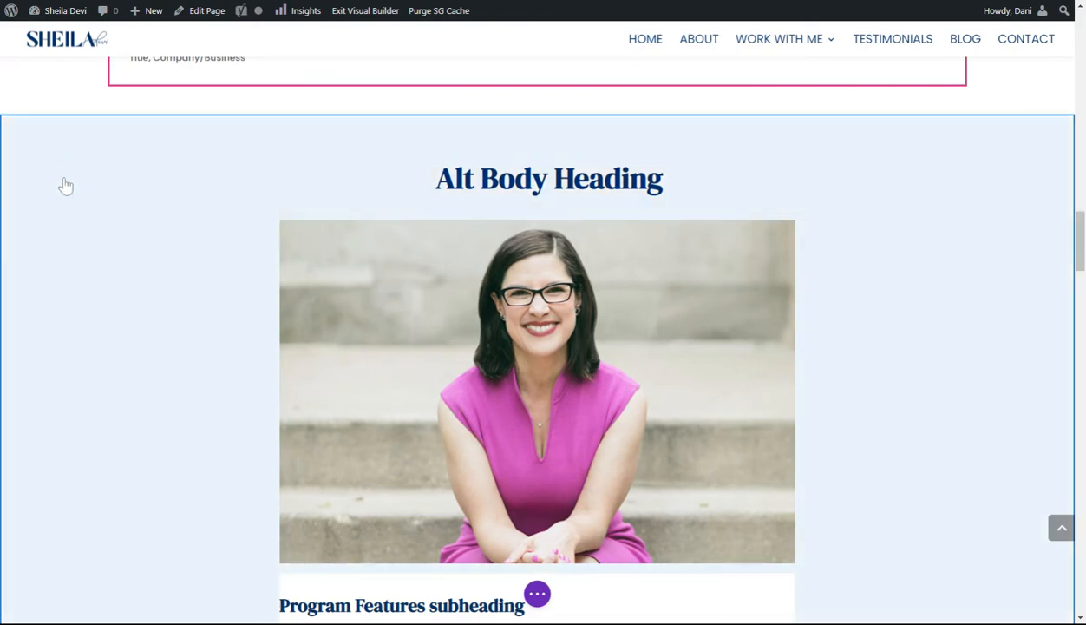
# Compare the Alt Body section's program features and benefits text with the Program Features and Program Benefits boxes over the background photo.
pyautogui.click(70, 131)
pyautogui.scroll(-10, 359, 266)
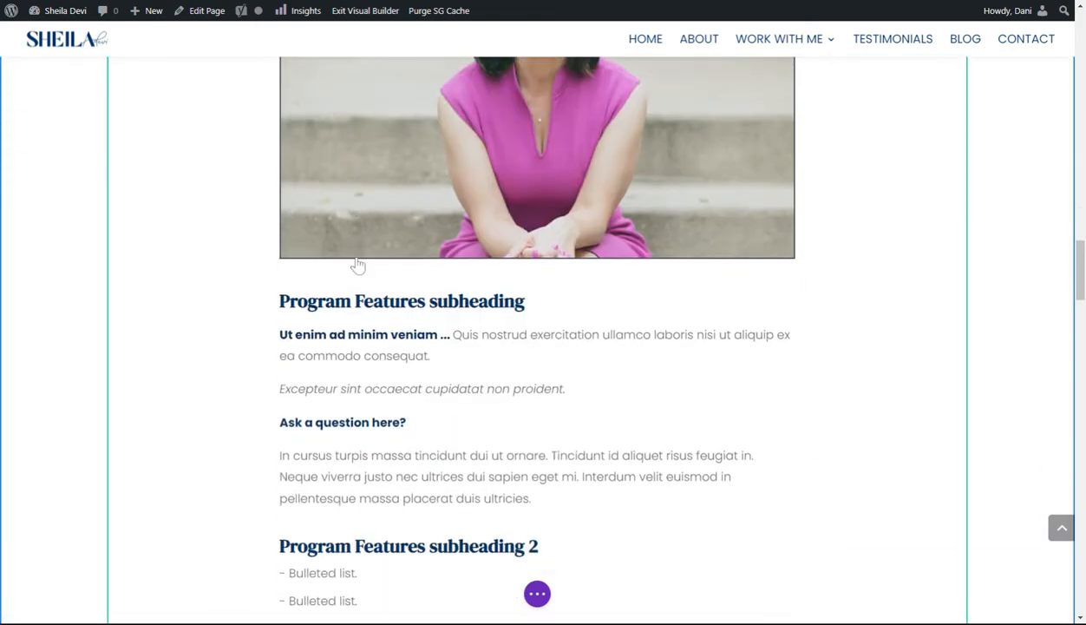
pyautogui.scroll(-3, 359, 266)
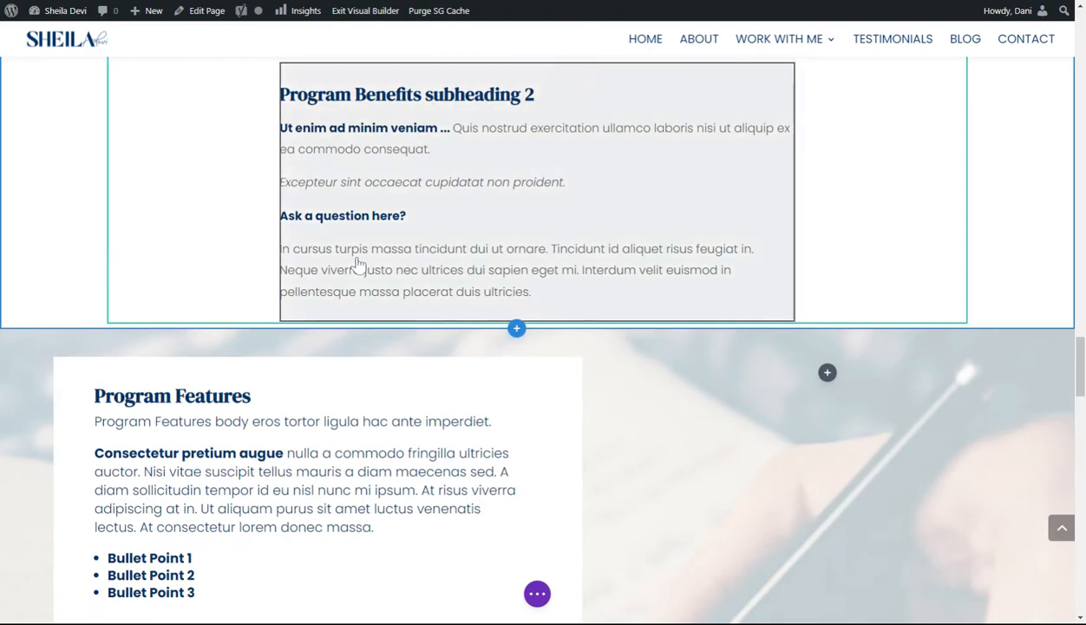
pyautogui.scroll(-3, 373, 287)
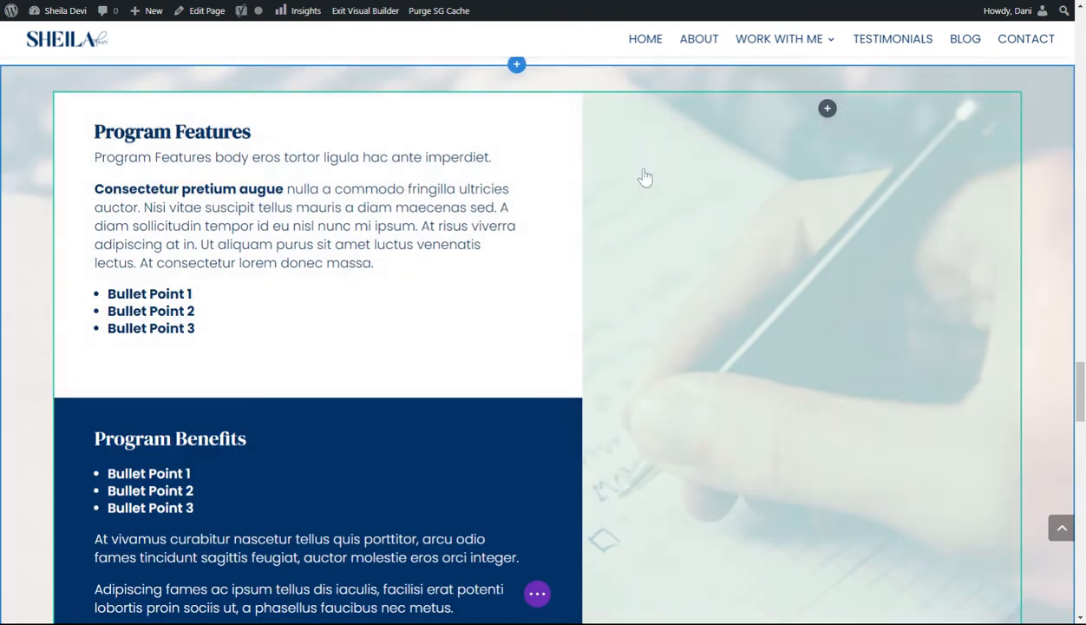
pyautogui.scroll(8, 707, 228)
pyautogui.scroll(-6, 610, 245)
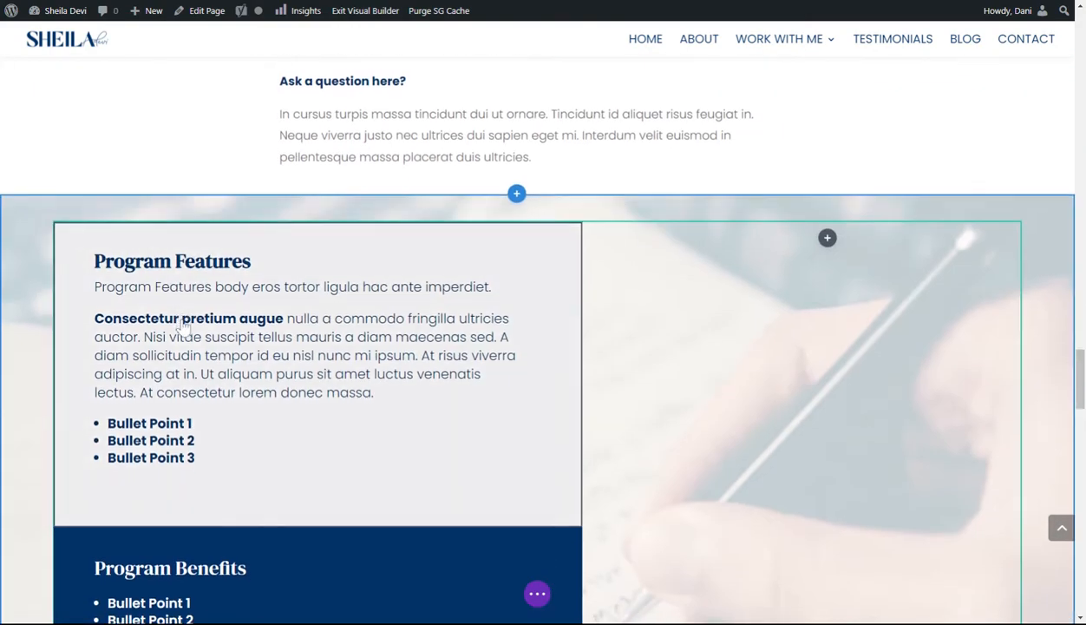
pyautogui.scroll(-6, 185, 326)
pyautogui.scroll(12, 208, 325)
pyautogui.scroll(-6, 497, 334)
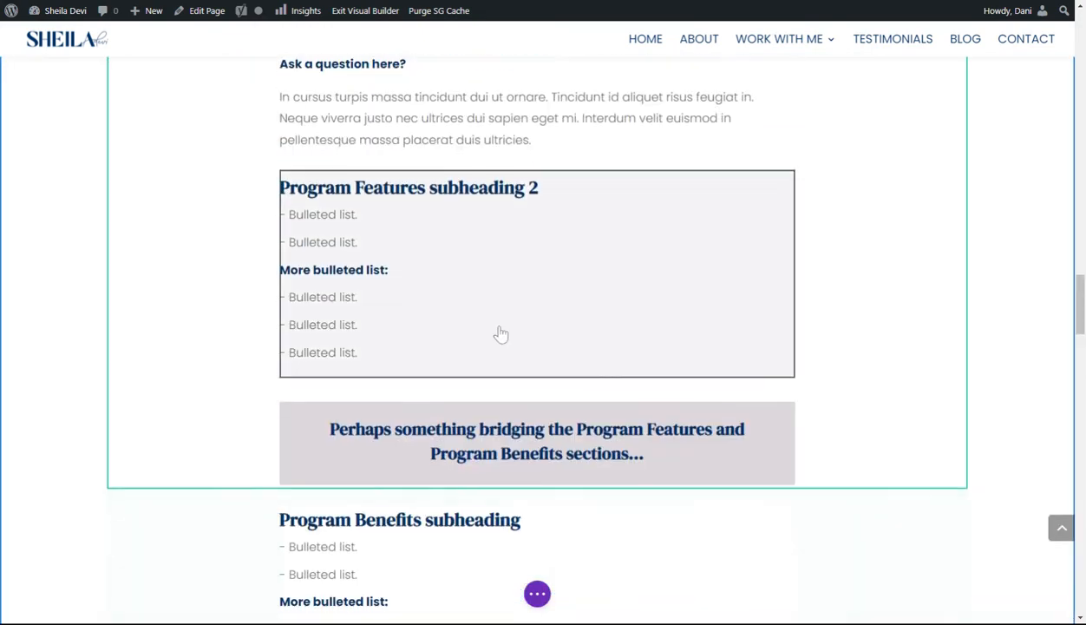
# Review the plain Program Features and Benefits text against the boxed version over the photo of a writing hand.
pyautogui.scroll(6, 378, 458)
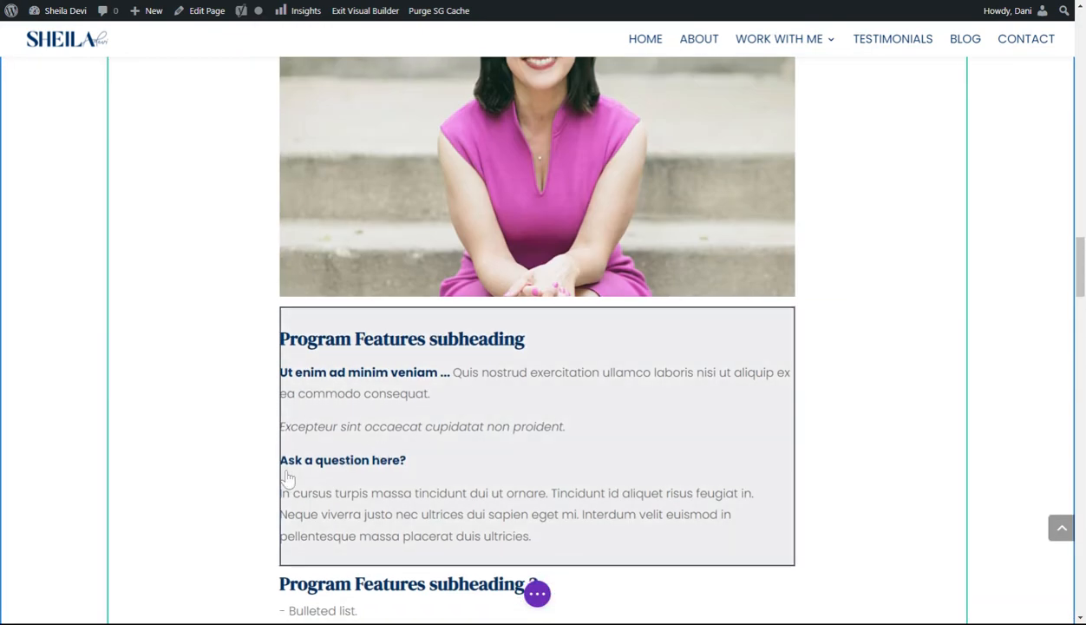
pyautogui.scroll(-5, 295, 468)
pyautogui.scroll(-10, 295, 469)
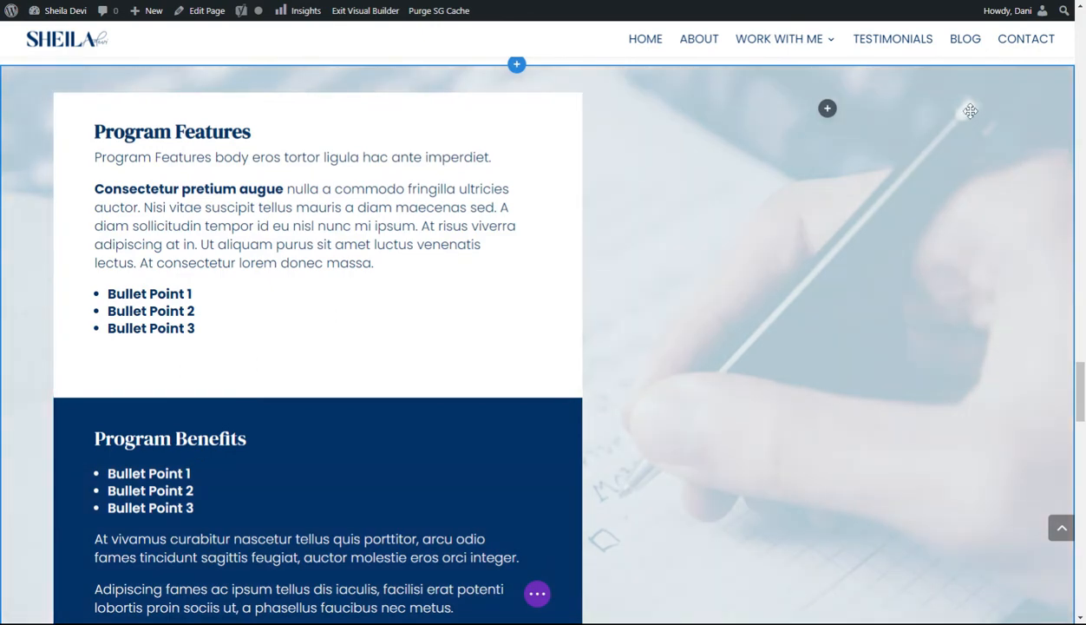
pyautogui.scroll(5, 730, 271)
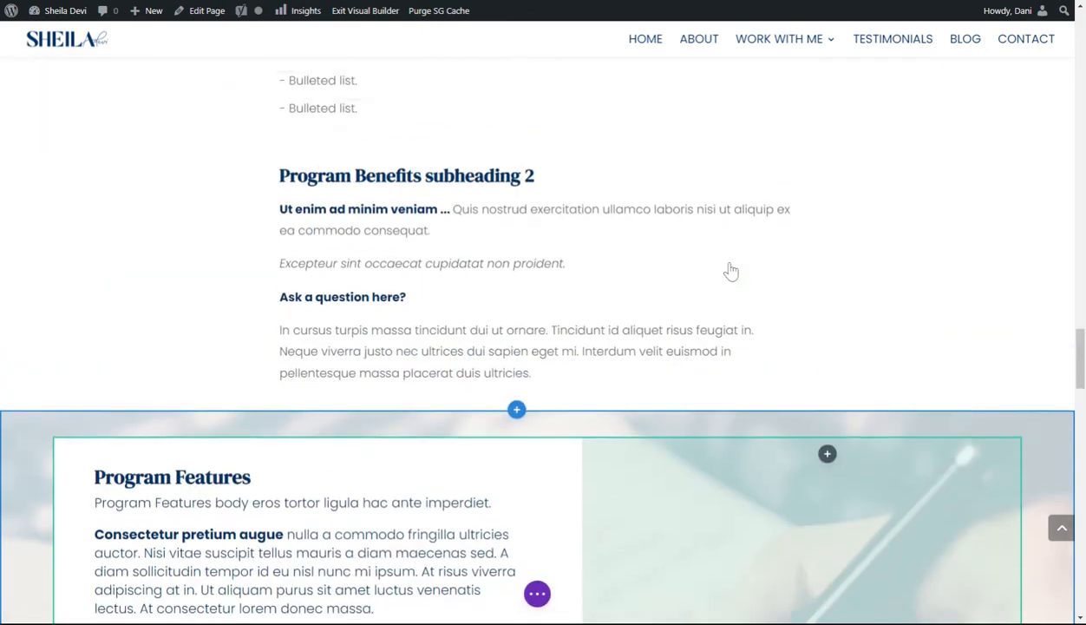
pyautogui.scroll(-3, 730, 272)
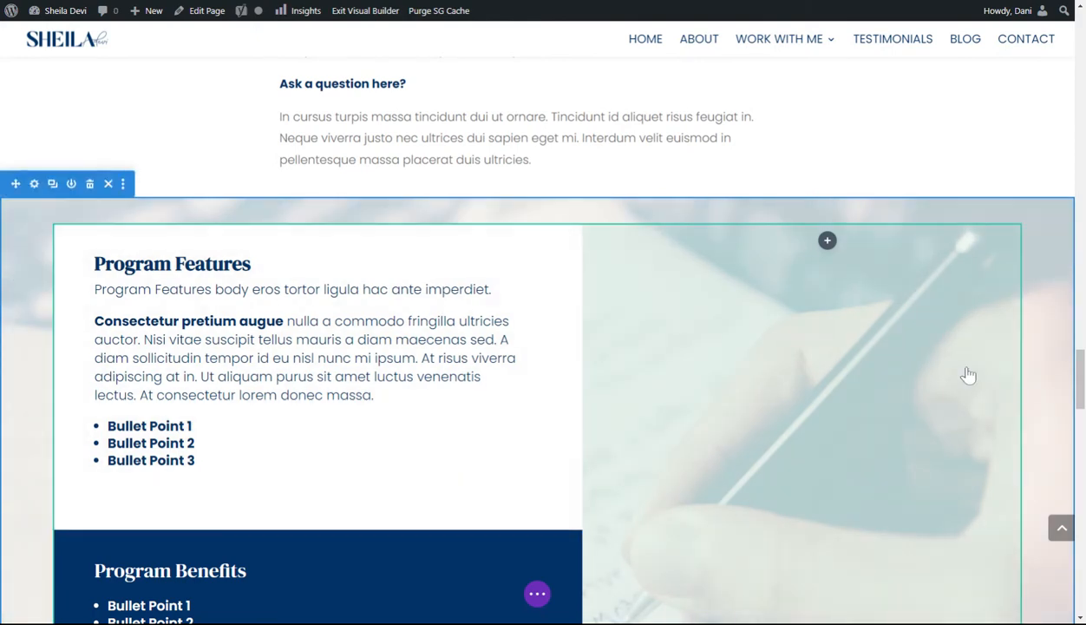
pyautogui.scroll(-3, 1048, 373)
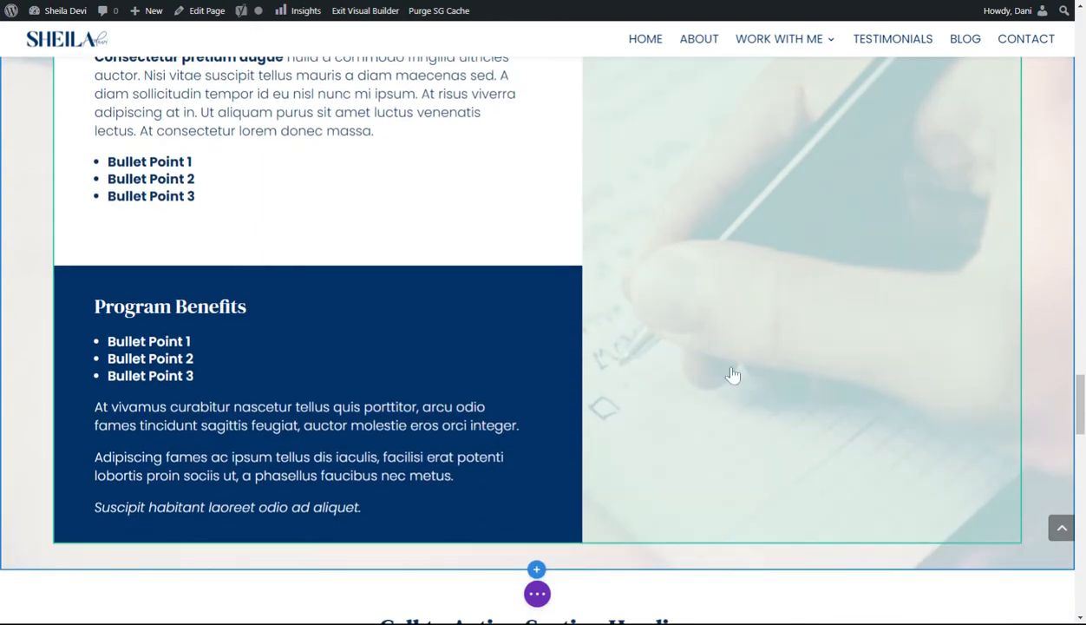
# Replace the boxed Program Features and Benefits section's background image with the media library photo of the woman in pink beside a stone railing.
pyautogui.scroll(3, 733, 375)
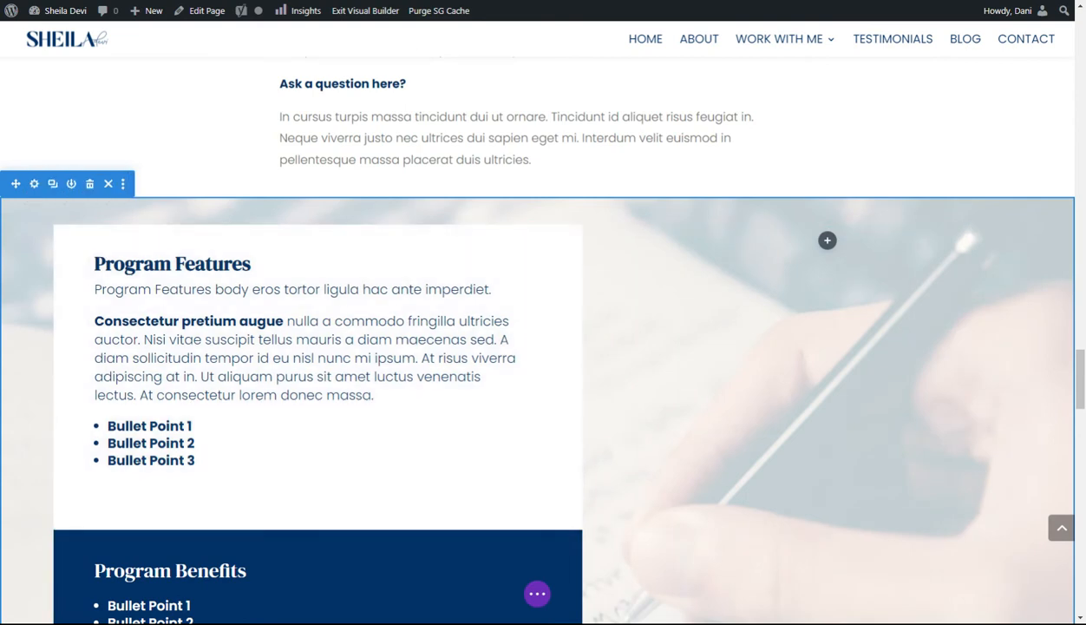
pyautogui.click(34, 186)
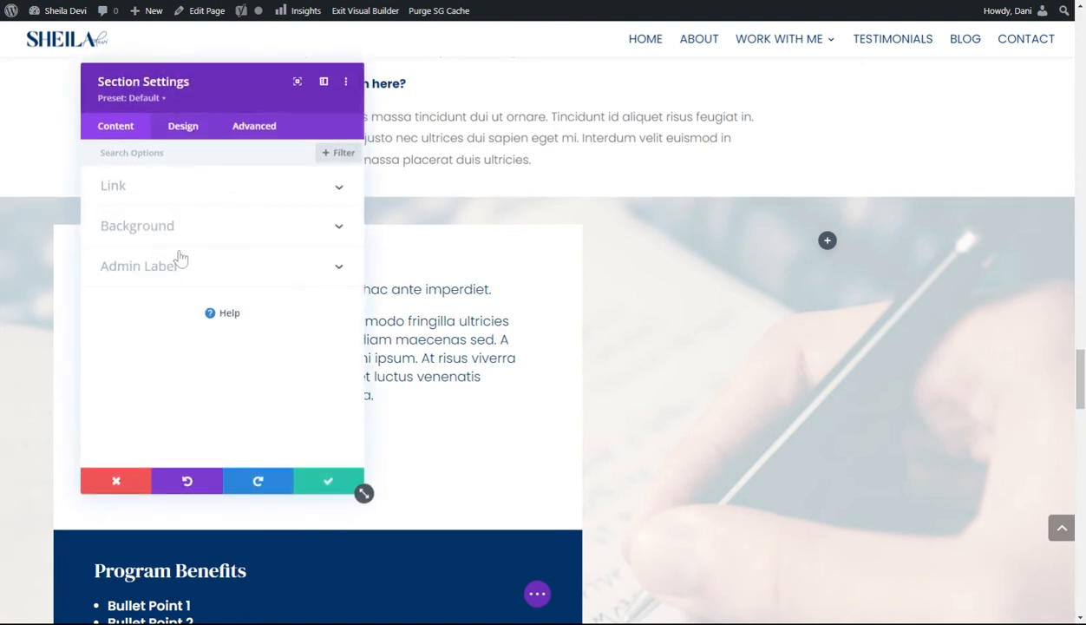
pyautogui.click(138, 225)
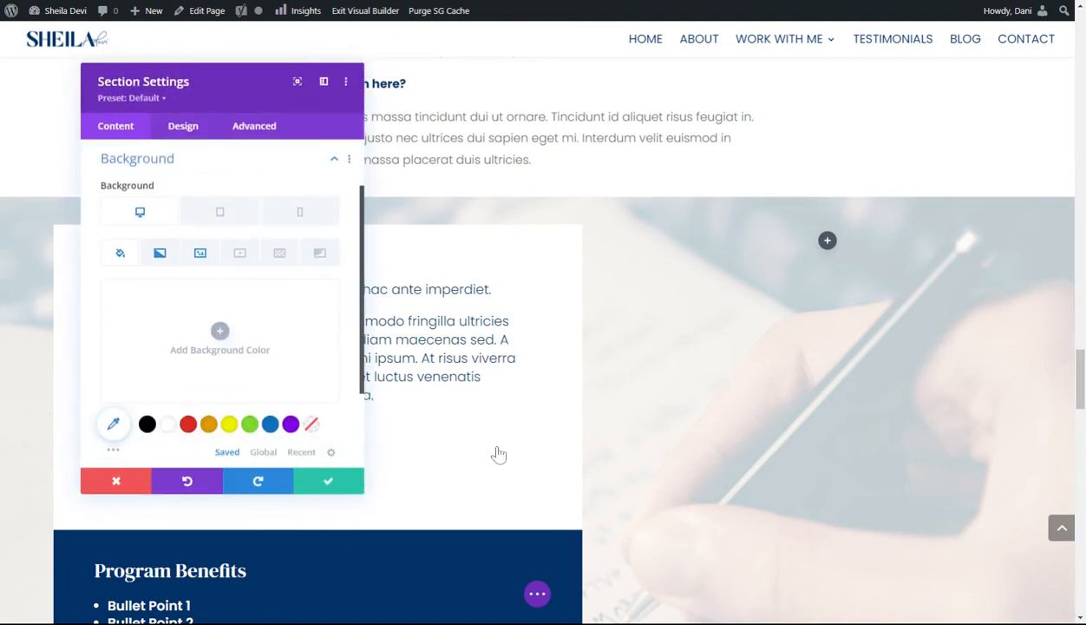
pyautogui.click(158, 255)
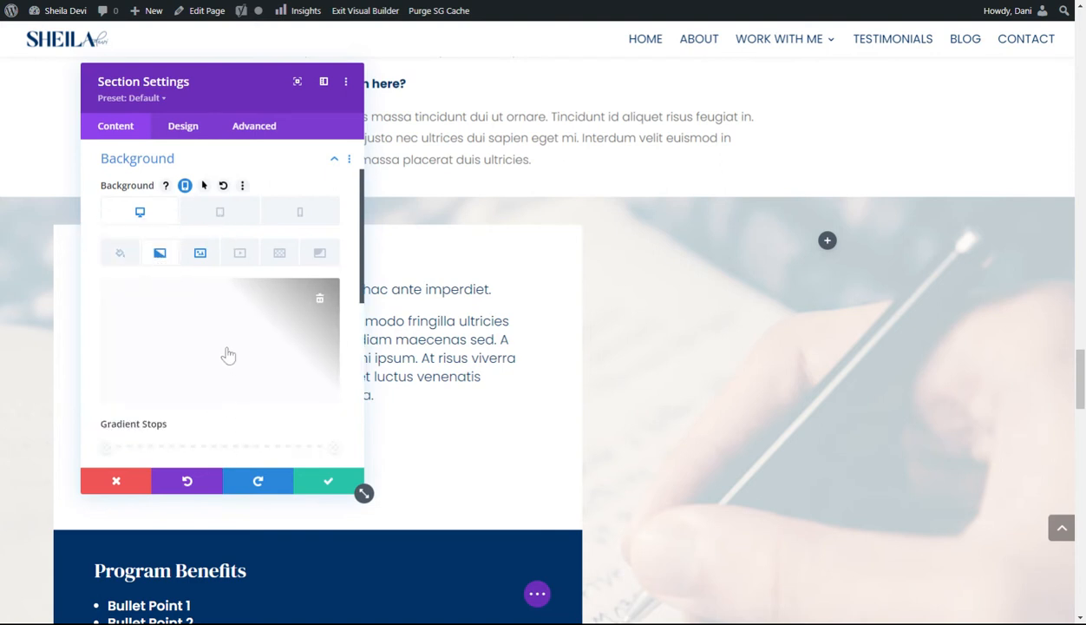
pyautogui.click(199, 253)
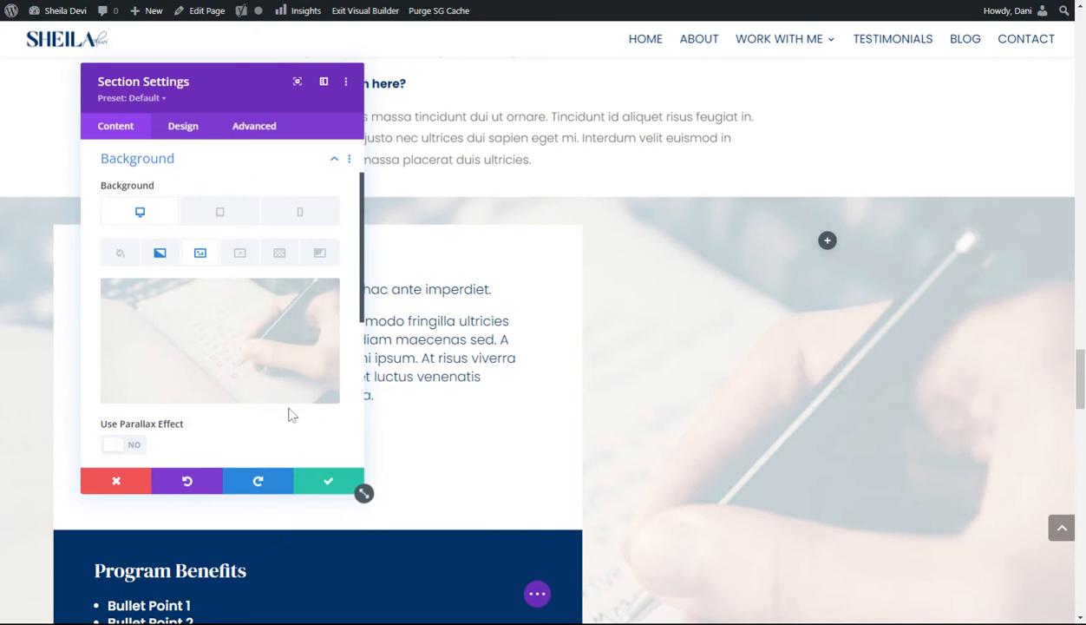
pyautogui.click(291, 337)
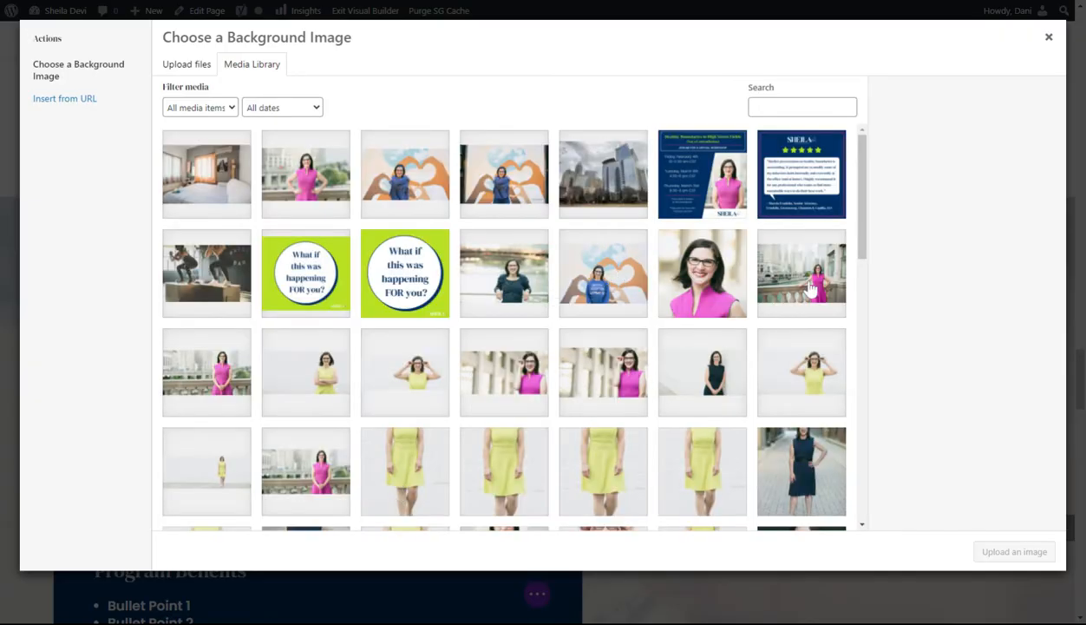
pyautogui.click(809, 288)
pyautogui.click(1013, 555)
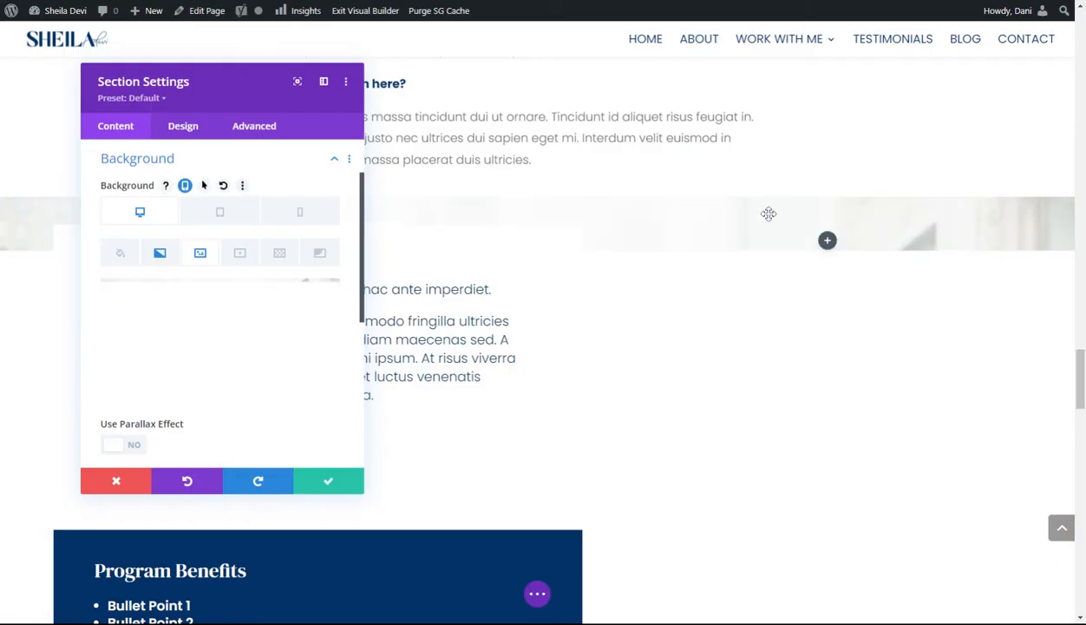
# Check the new background photo behind the Program Features and Program Benefits boxes, and close the section settings.
pyautogui.scroll(-3, 492, 251)
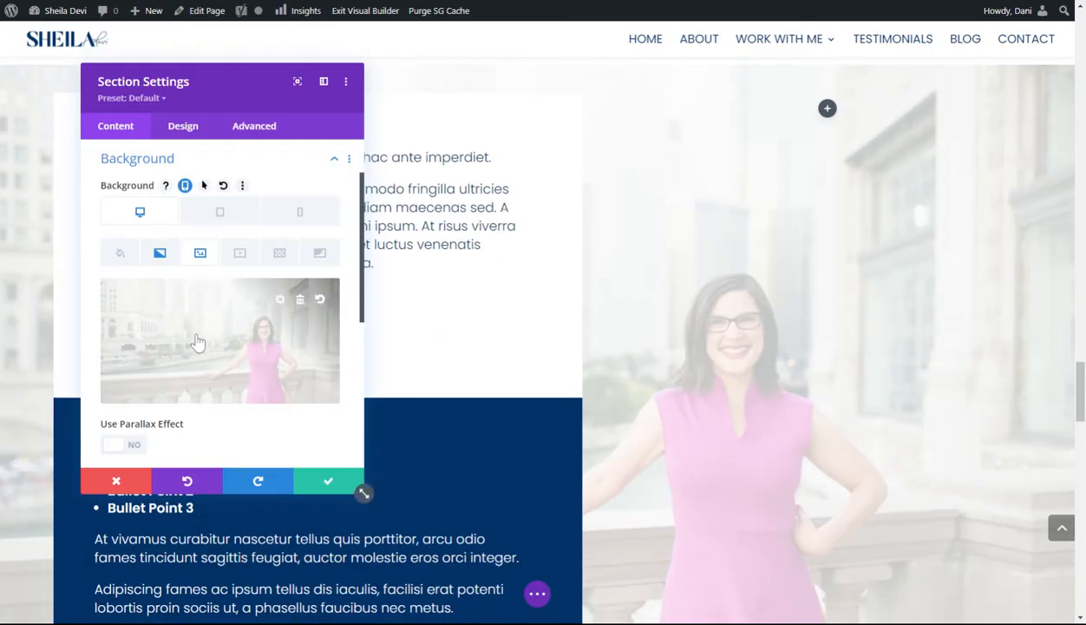
pyautogui.scroll(-3, 829, 359)
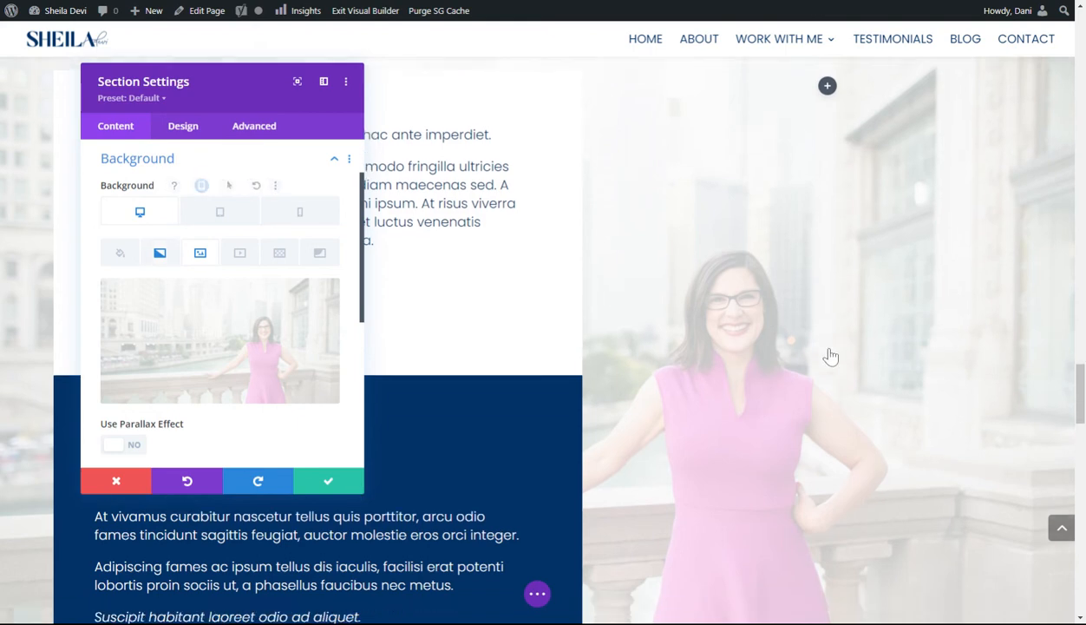
pyautogui.scroll(6, 814, 424)
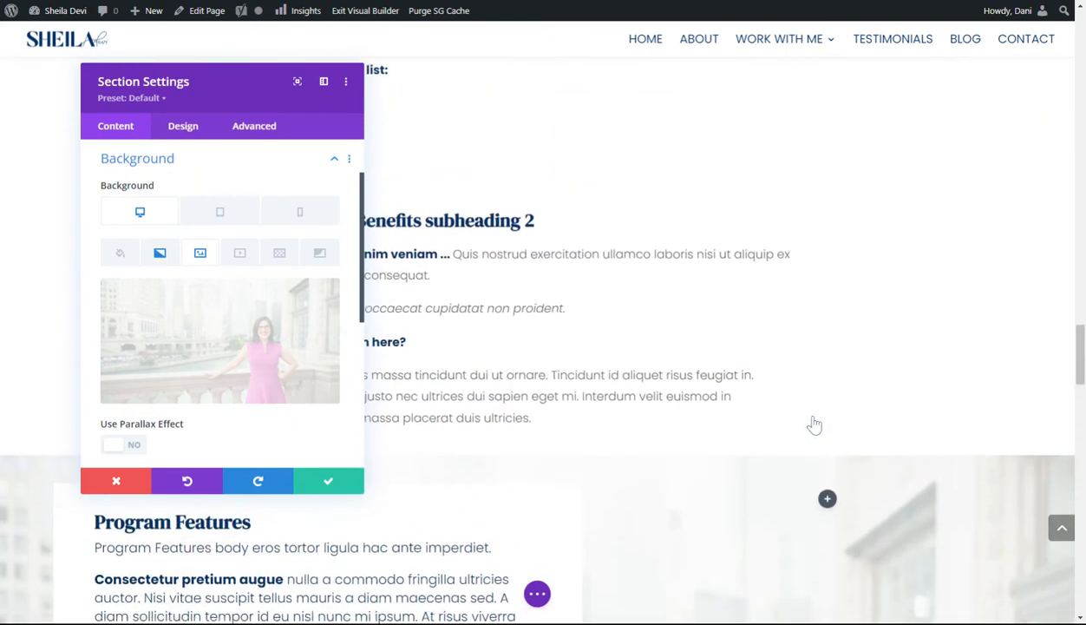
pyautogui.scroll(-4, 814, 424)
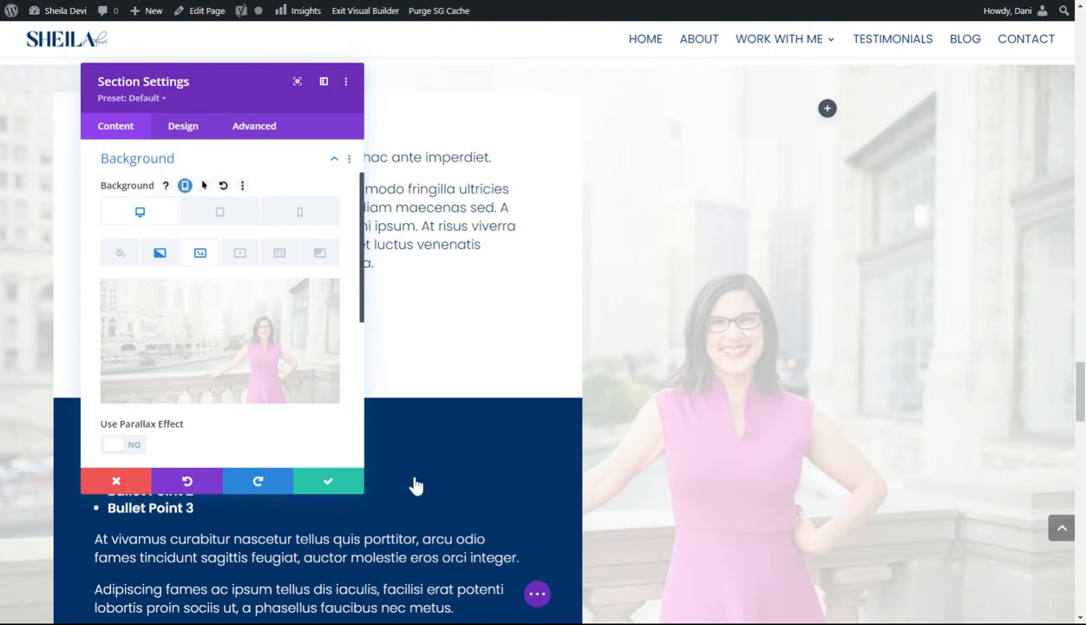
pyautogui.click(1045, 460)
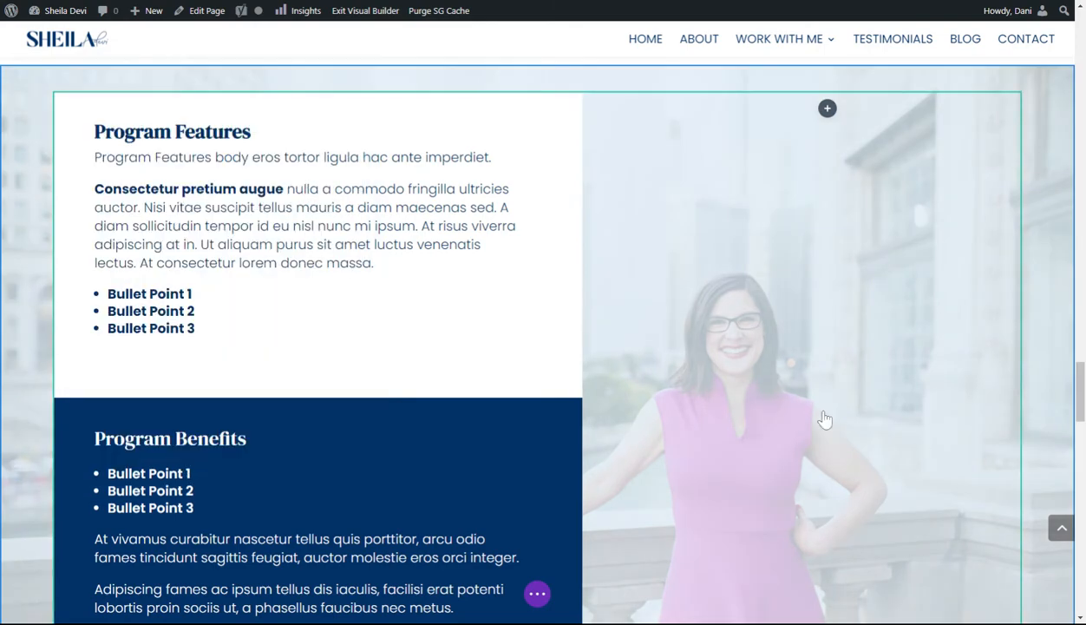
pyautogui.scroll(-6, 728, 389)
pyautogui.scroll(5, 744, 429)
pyautogui.scroll(3, 746, 417)
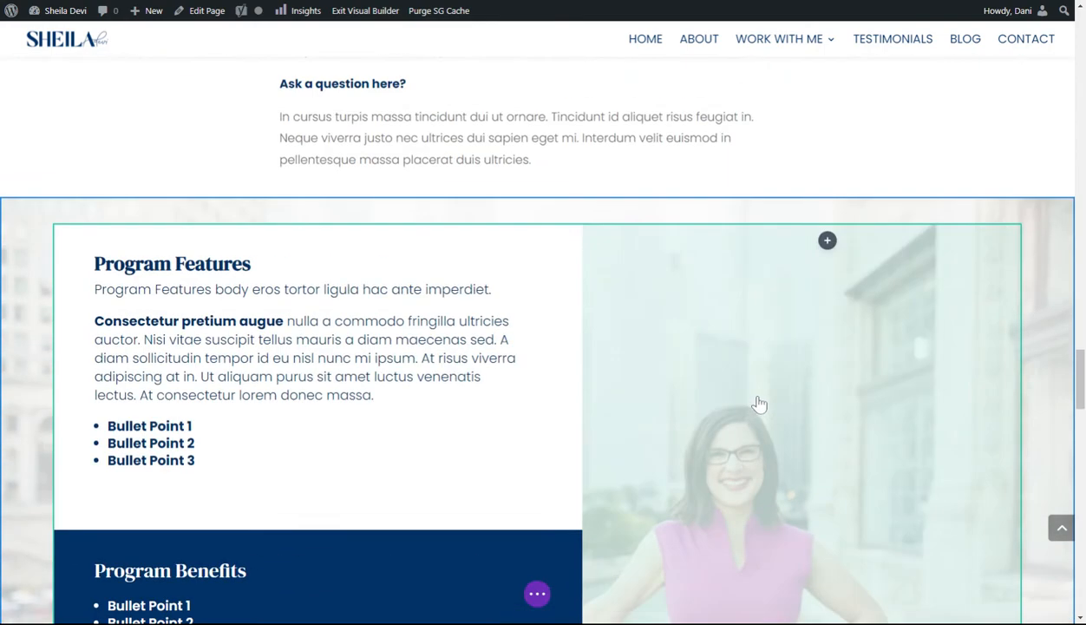
pyautogui.scroll(6, 601, 424)
# Delete the three-button row and the single-button row from the Call to Action section, keeping the two-button row.
pyautogui.scroll(-10, 603, 424)
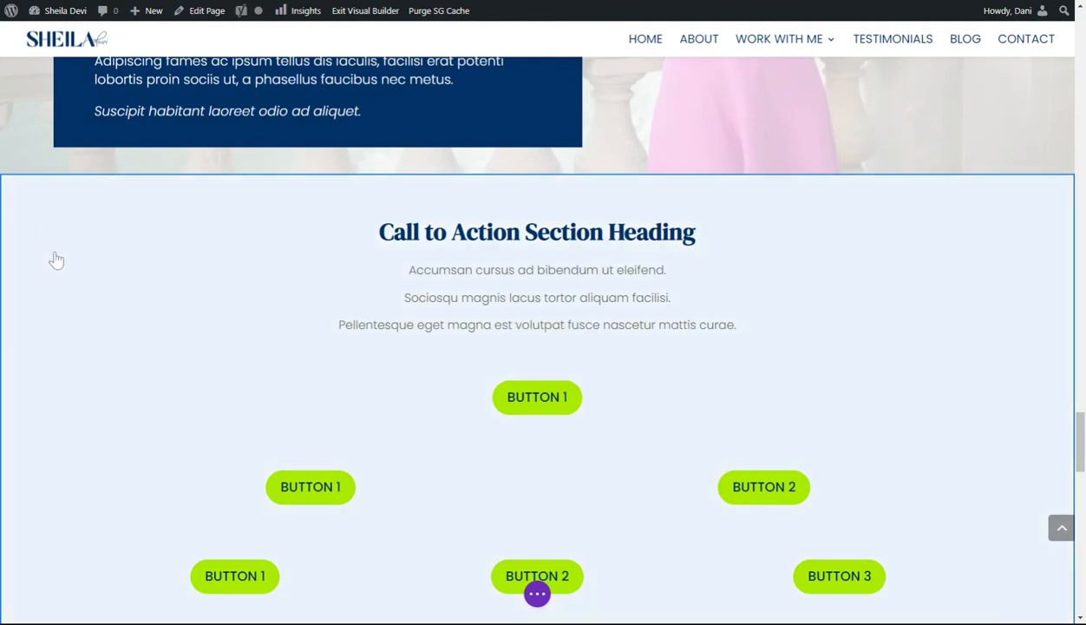
pyautogui.scroll(-2, 365, 431)
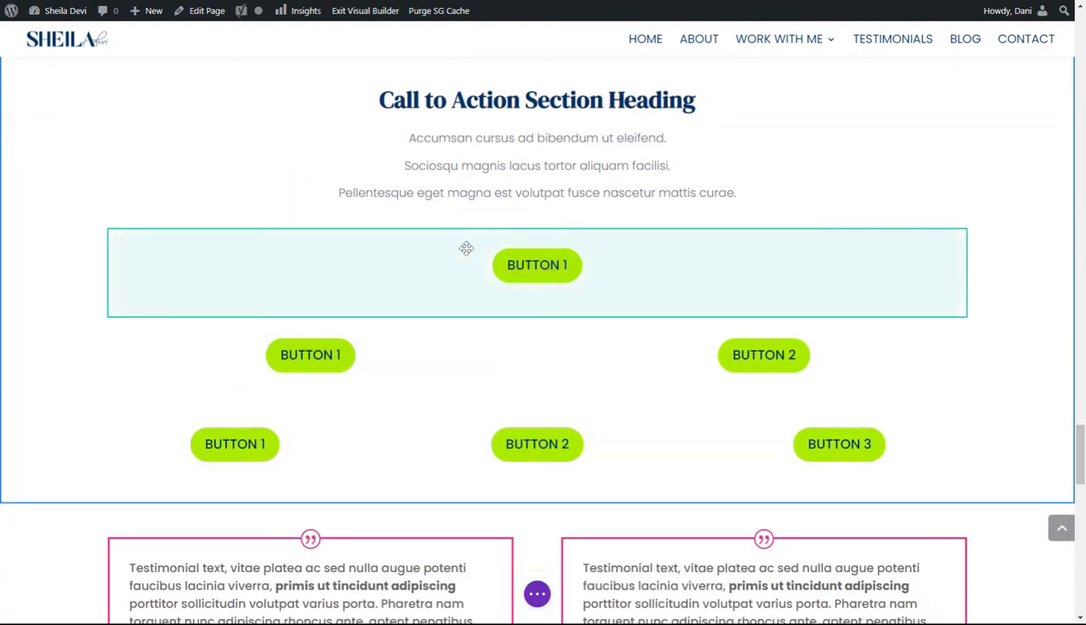
pyautogui.moveTo(465, 248); pyautogui.dragTo(404, 431)
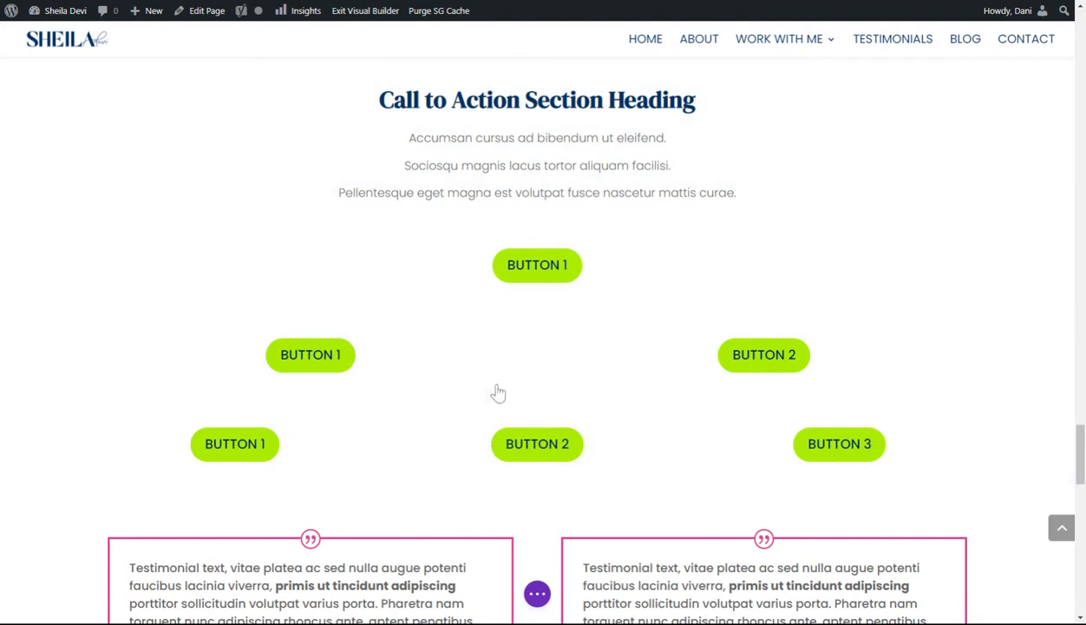
pyautogui.moveTo(497, 393)
pyautogui.mouseDown()
pyautogui.moveTo(408, 349)
pyautogui.moveTo(379, 280)
pyautogui.moveTo(533, 425)
pyautogui.moveTo(655, 362)
pyautogui.moveTo(499, 373)
pyautogui.mouseUp()
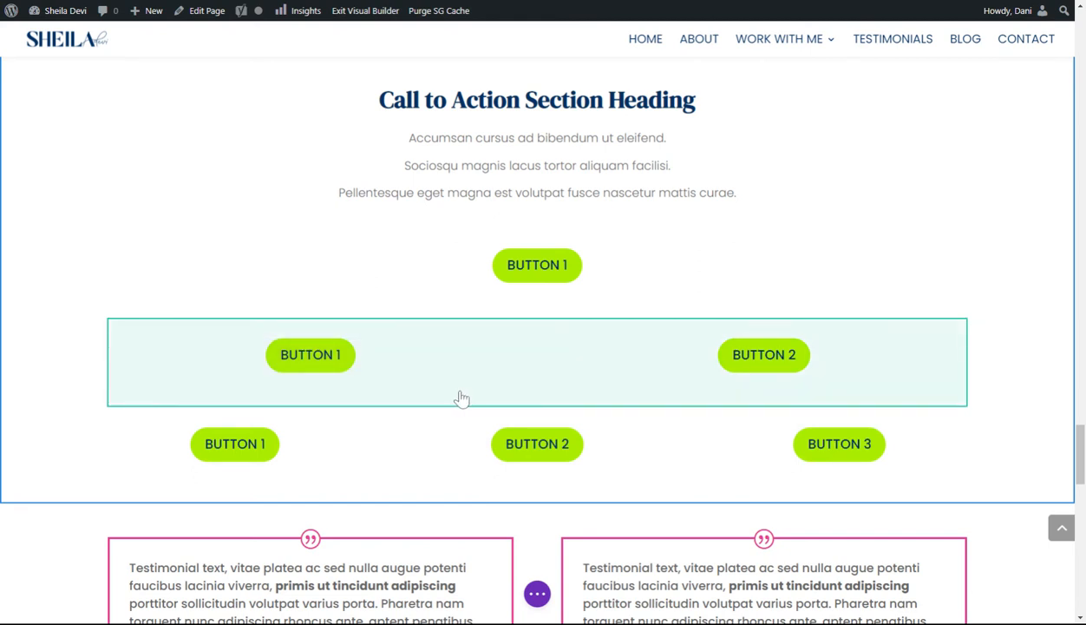
pyautogui.moveTo(462, 399); pyautogui.dragTo(751, 485)
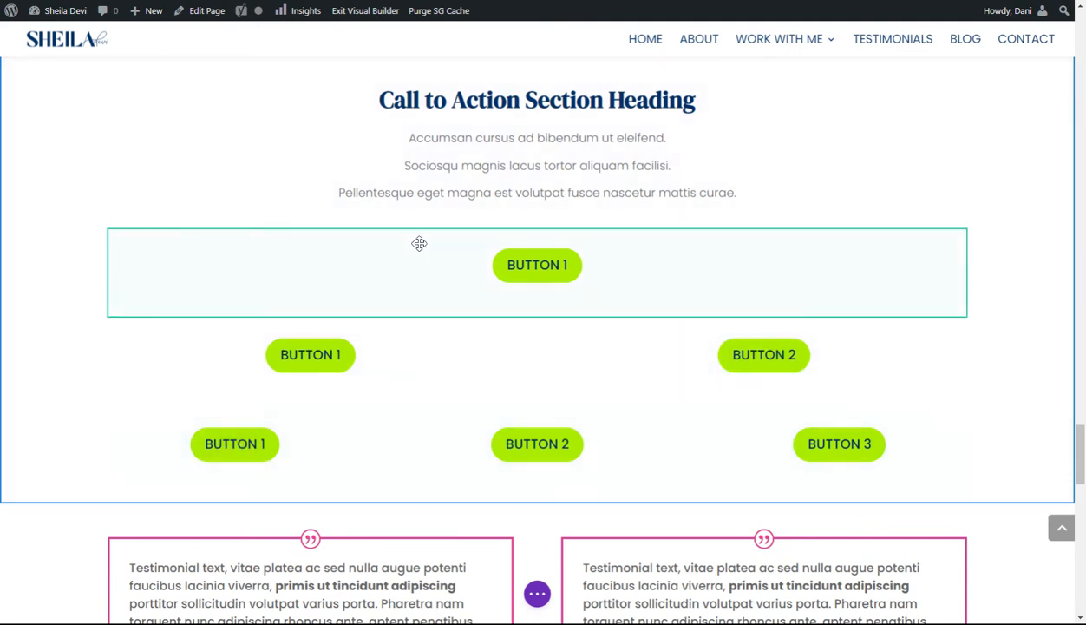
pyautogui.moveTo(286, 357); pyautogui.dragTo(132, 424)
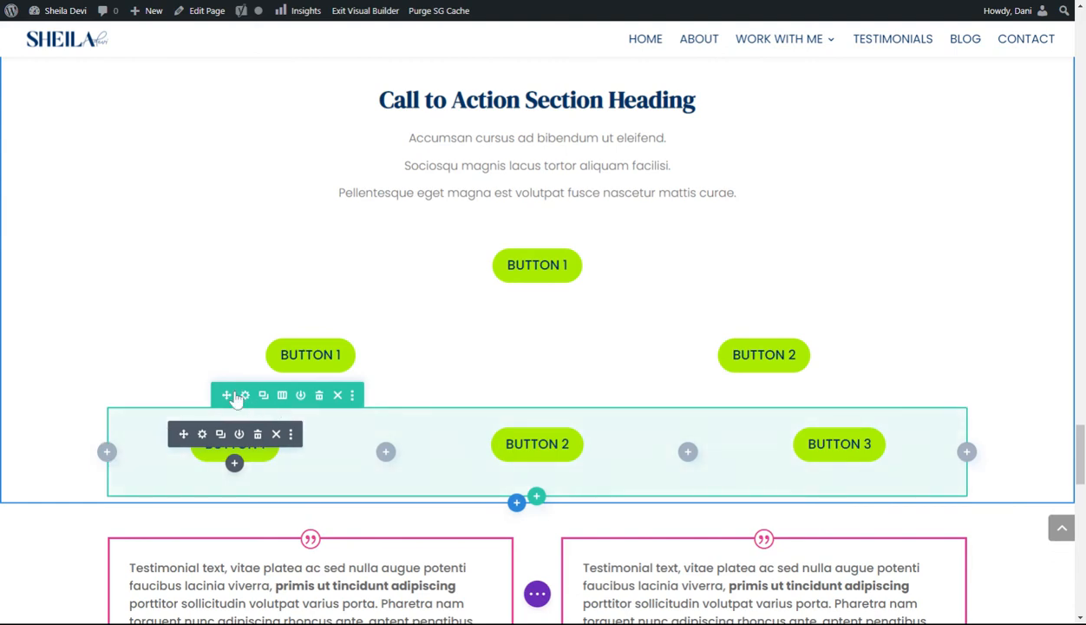
pyautogui.click(319, 395)
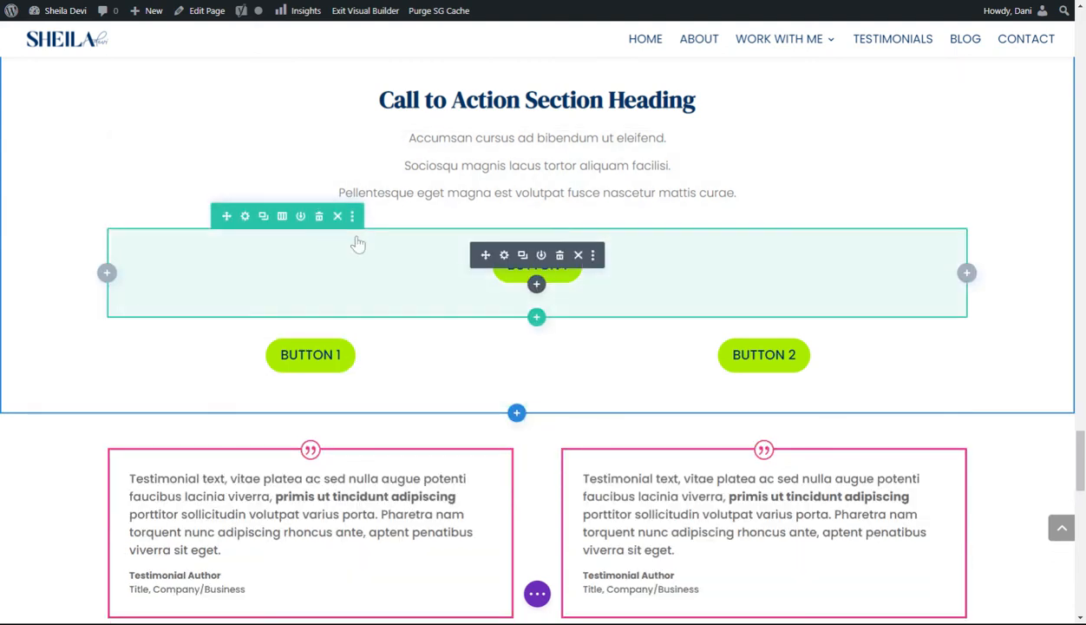
pyautogui.click(319, 216)
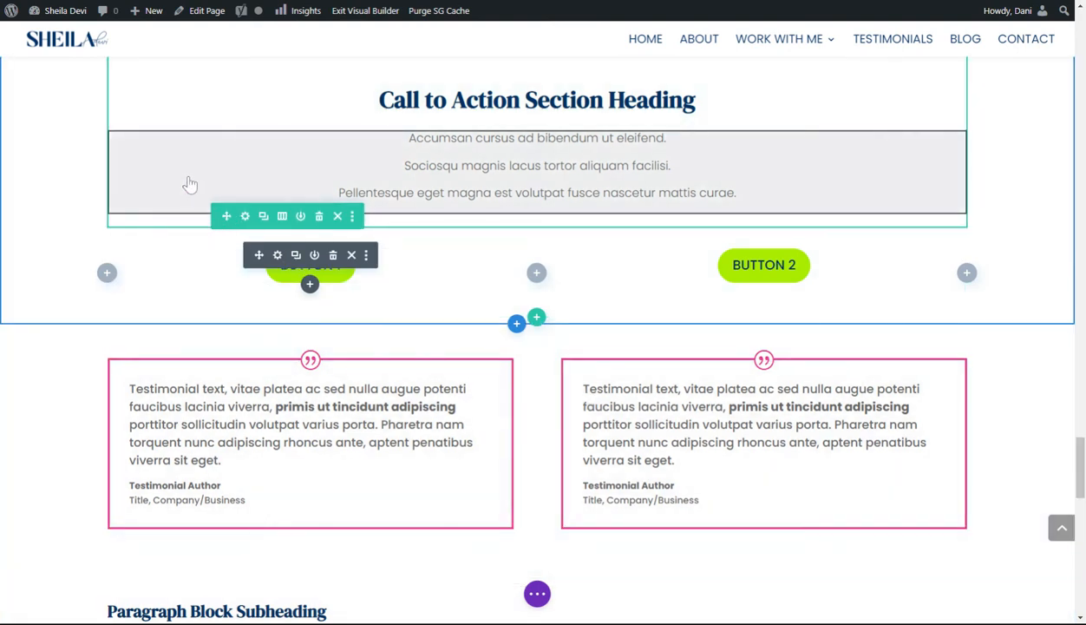
# Duplicate the full-width testimonial section located above Alt Body Heading.
pyautogui.scroll(-2, 190, 184)
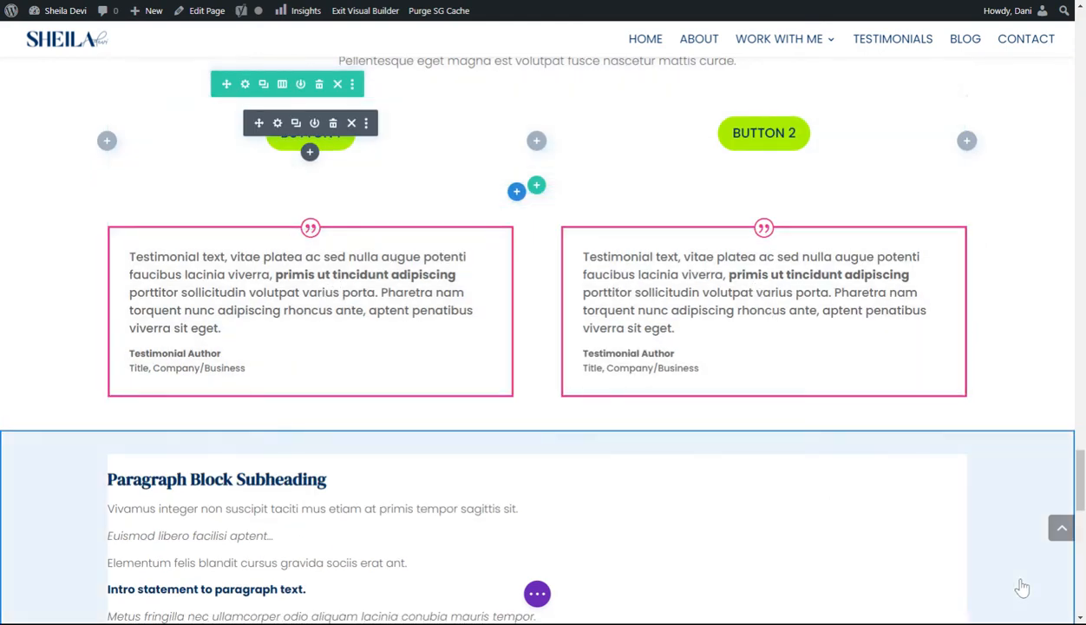
pyautogui.scroll(15, 897, 516)
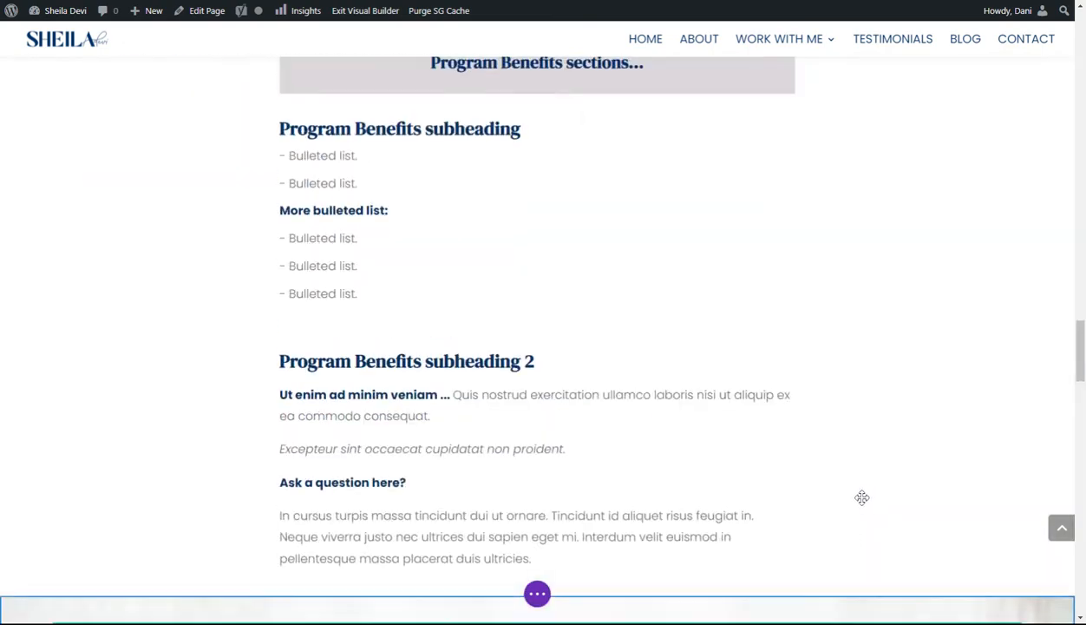
pyautogui.scroll(-20, 818, 495)
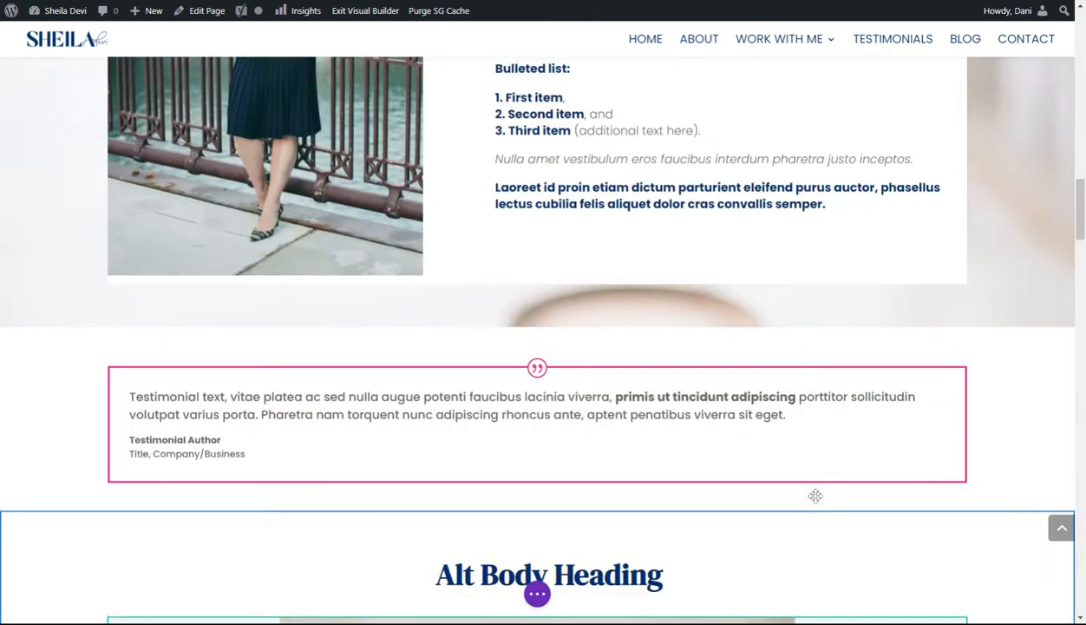
pyautogui.scroll(1, 815, 495)
pyautogui.scroll(-1, 766, 432)
pyautogui.scroll(8, 759, 439)
pyautogui.scroll(-6, 759, 439)
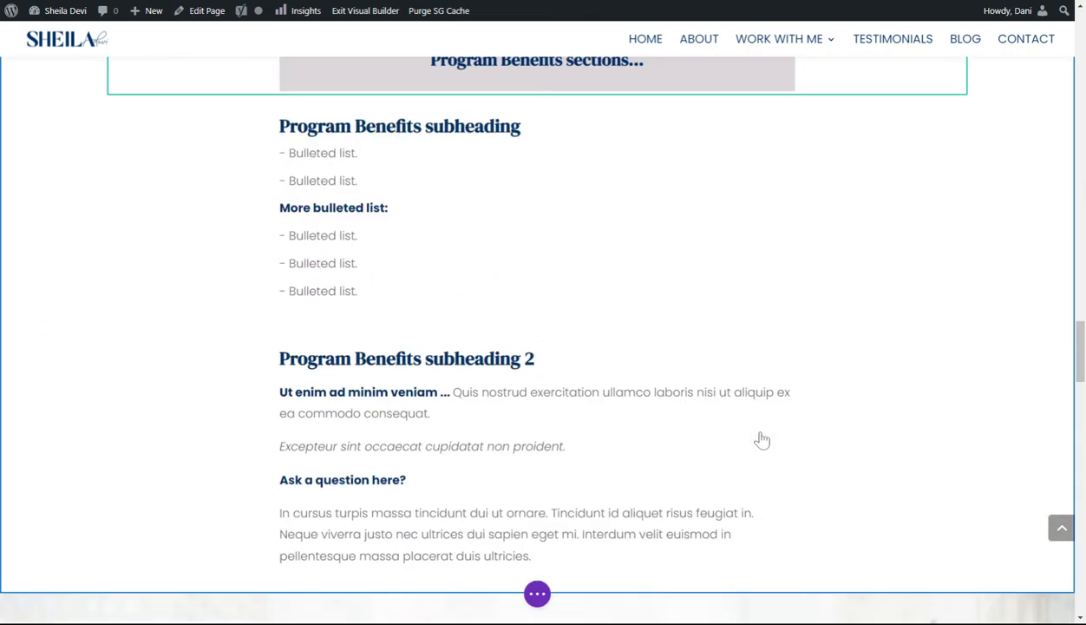
pyautogui.scroll(6, 760, 441)
pyautogui.scroll(-12, 759, 440)
pyautogui.scroll(3, 759, 441)
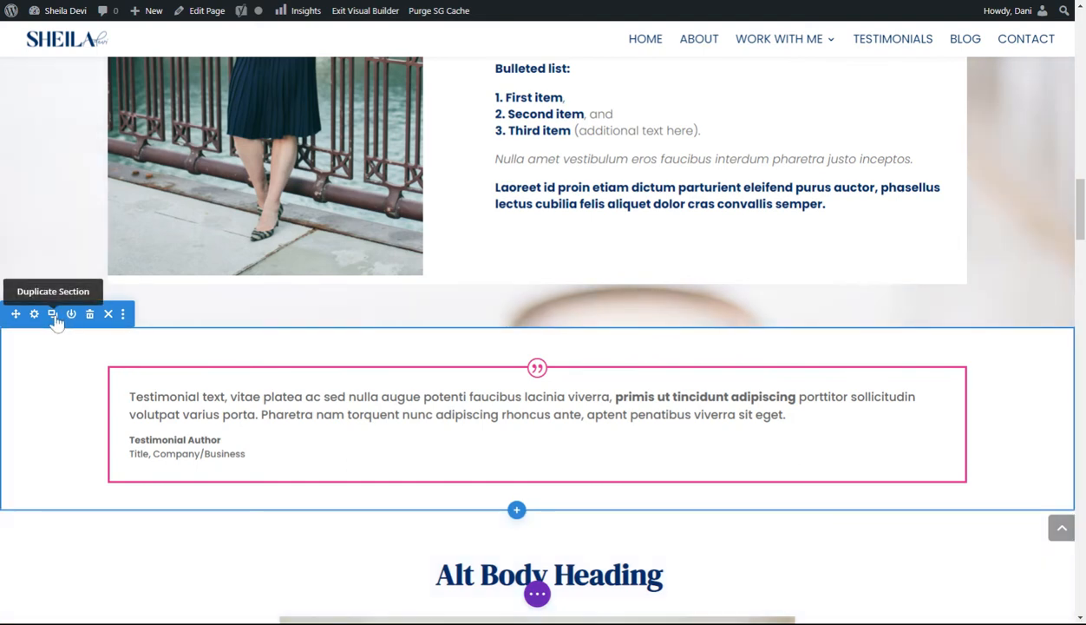
pyautogui.click(53, 314)
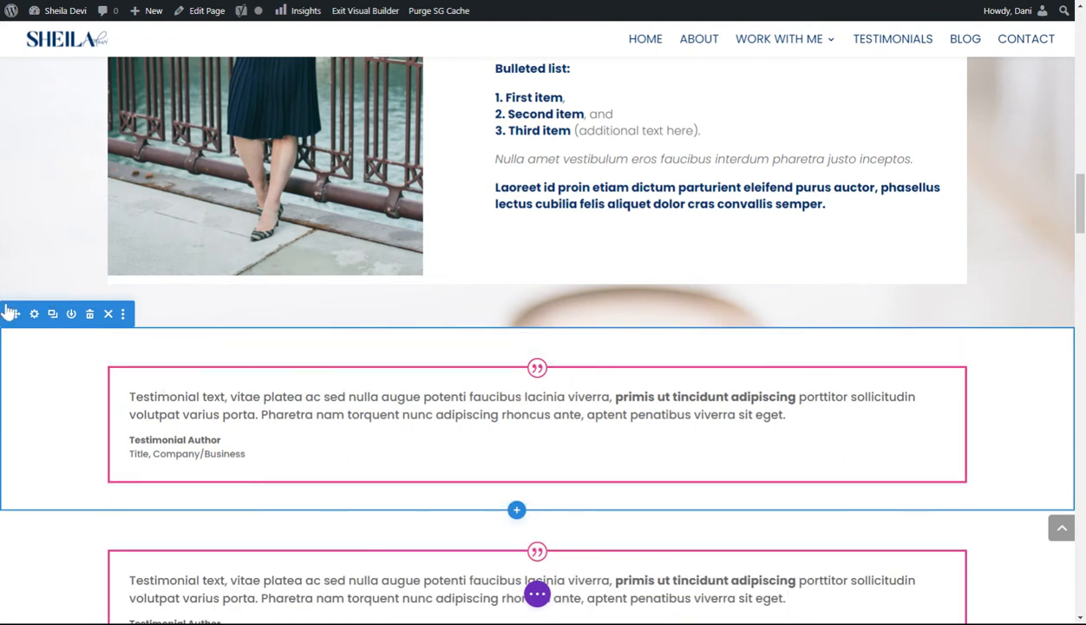
# Move the duplicated testimonial section between the Call to Action buttons and the two side-by-side testimonials.
pyautogui.scroll(-3, 33, 322)
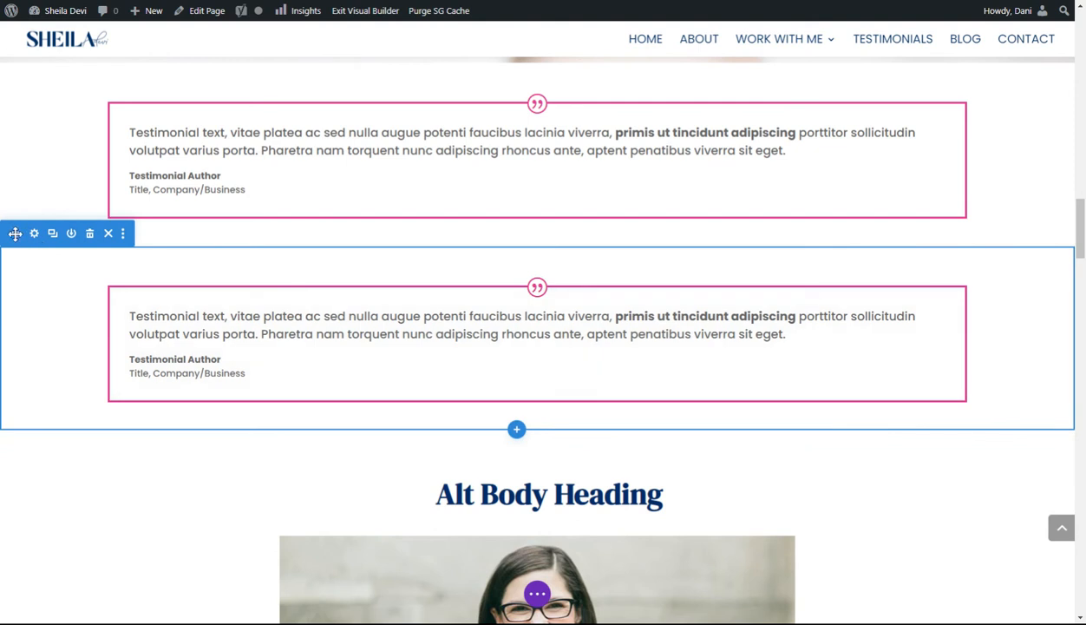
pyautogui.moveTo(15, 233); pyautogui.dragTo(380, 211)
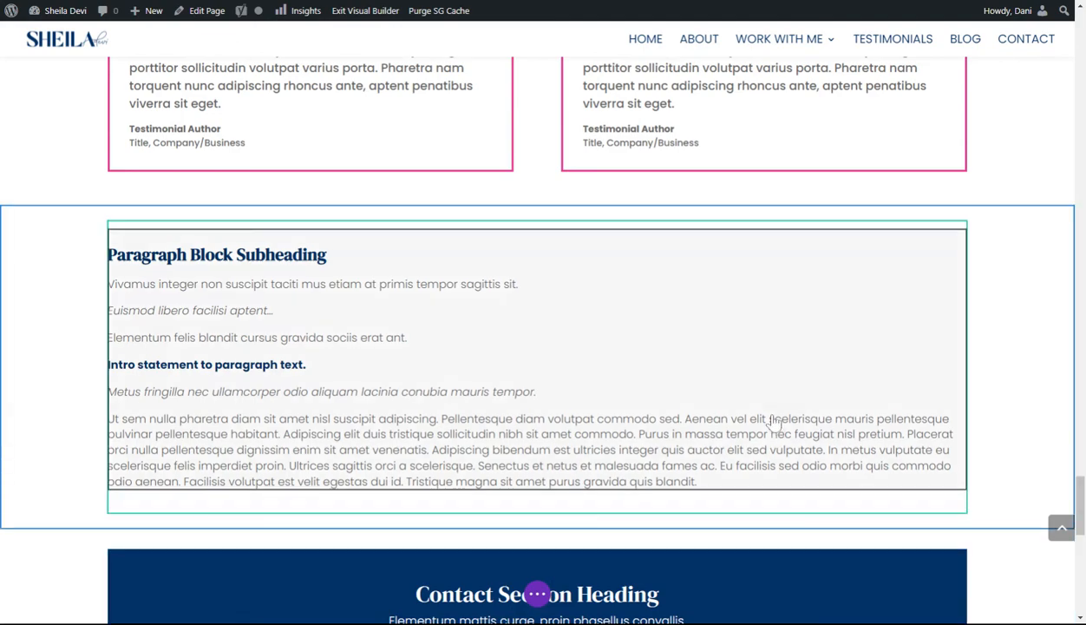
pyautogui.scroll(-2, 707, 362)
pyautogui.scroll(-6, 707, 361)
pyautogui.scroll(2, 707, 361)
pyautogui.scroll(-6, 707, 362)
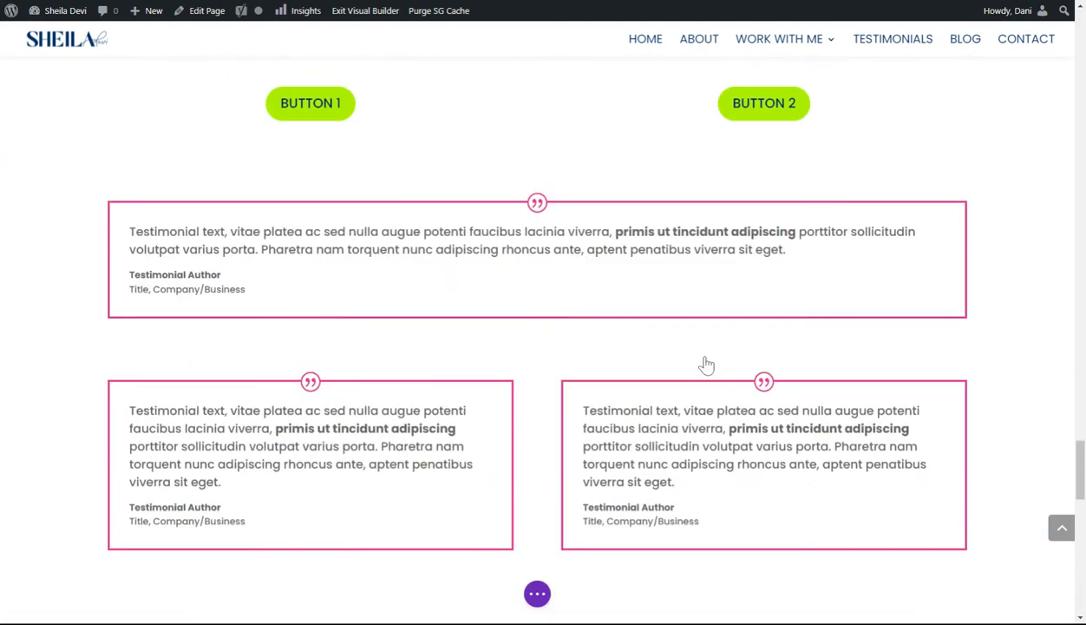
# Delete the two-button and three-button rows from the last Call to Action section, keeping only its single-button row.
pyautogui.scroll(-1, 707, 364)
pyautogui.scroll(1, 685, 382)
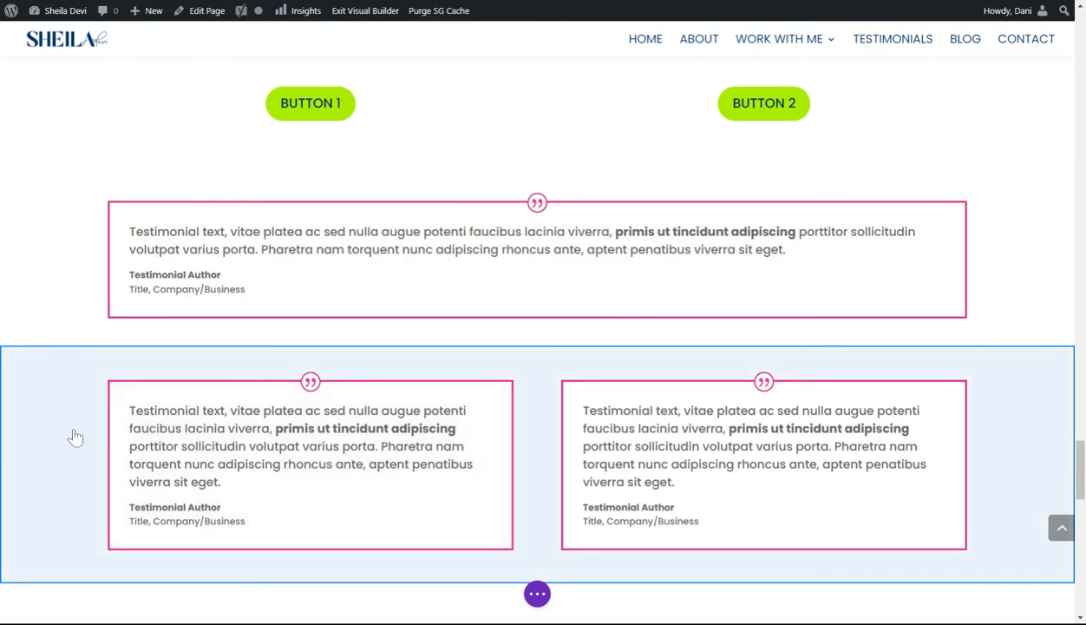
pyautogui.scroll(-5, 76, 436)
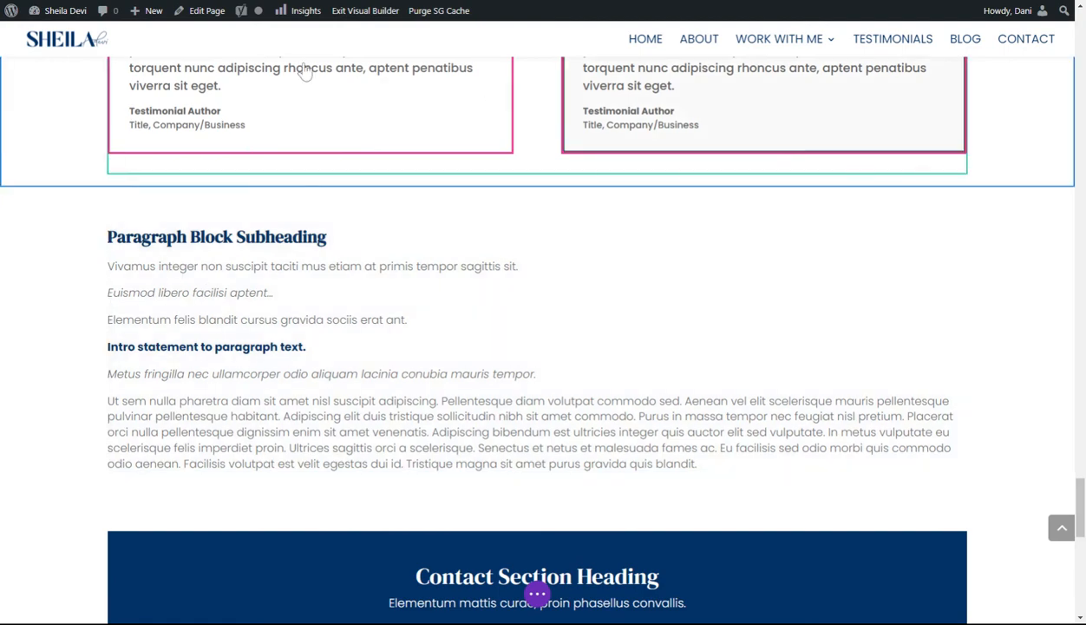
pyautogui.scroll(5, 269, 208)
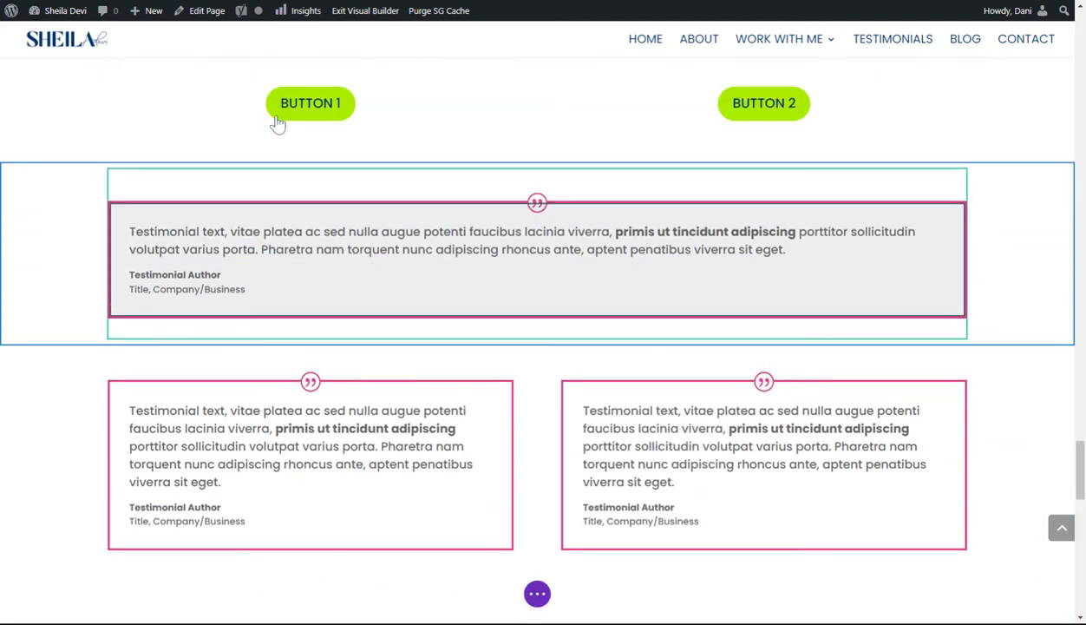
pyautogui.scroll(-5, 278, 126)
pyautogui.scroll(-5, 267, 271)
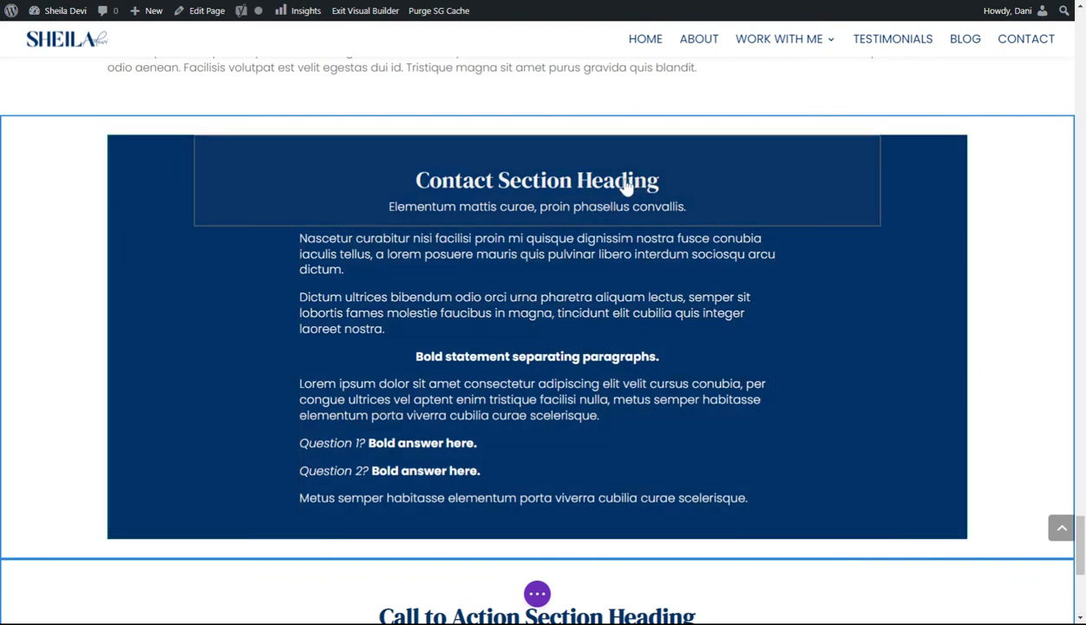
pyautogui.scroll(-3, 390, 408)
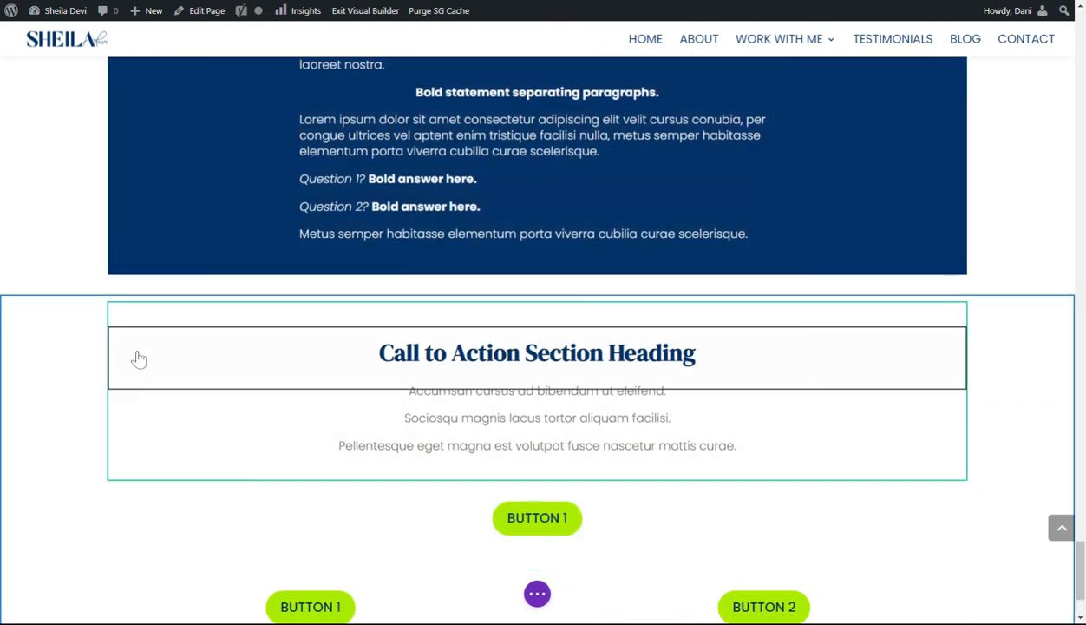
pyautogui.scroll(-2, 165, 365)
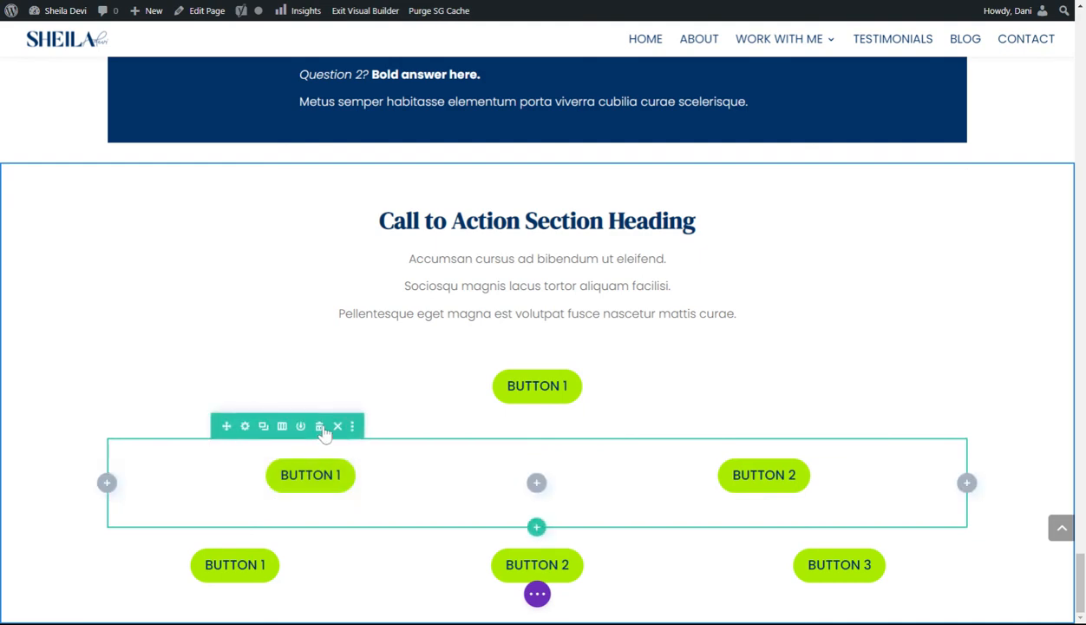
pyautogui.click(319, 425)
pyautogui.click(320, 513)
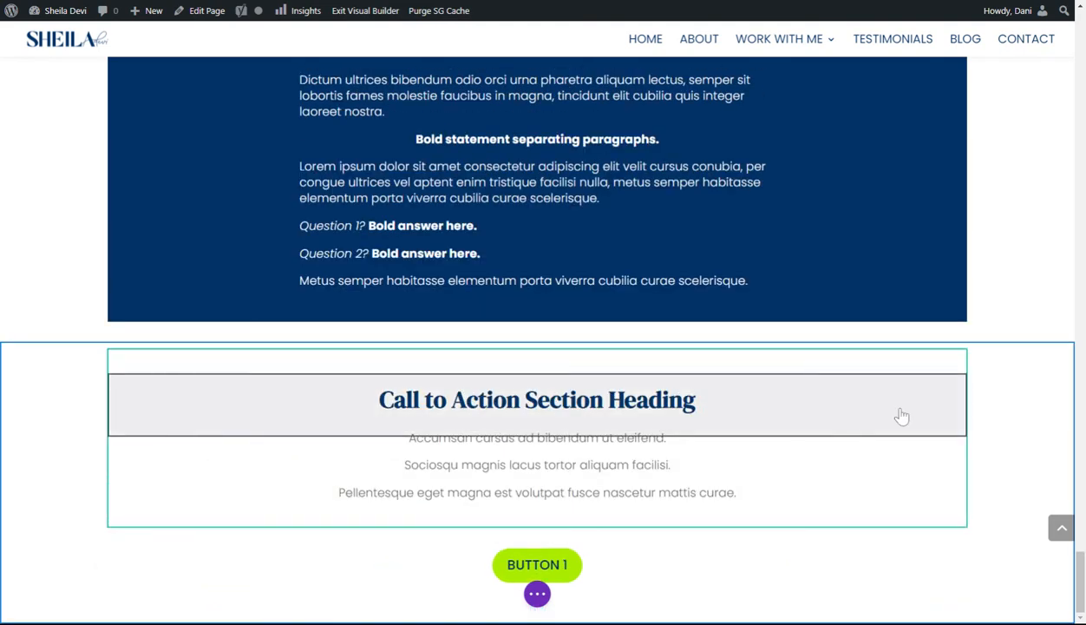
# Preview the sales page in tablet and phone view, look through the phone layout, and return to desktop view.
pyautogui.scroll(20, 908, 338)
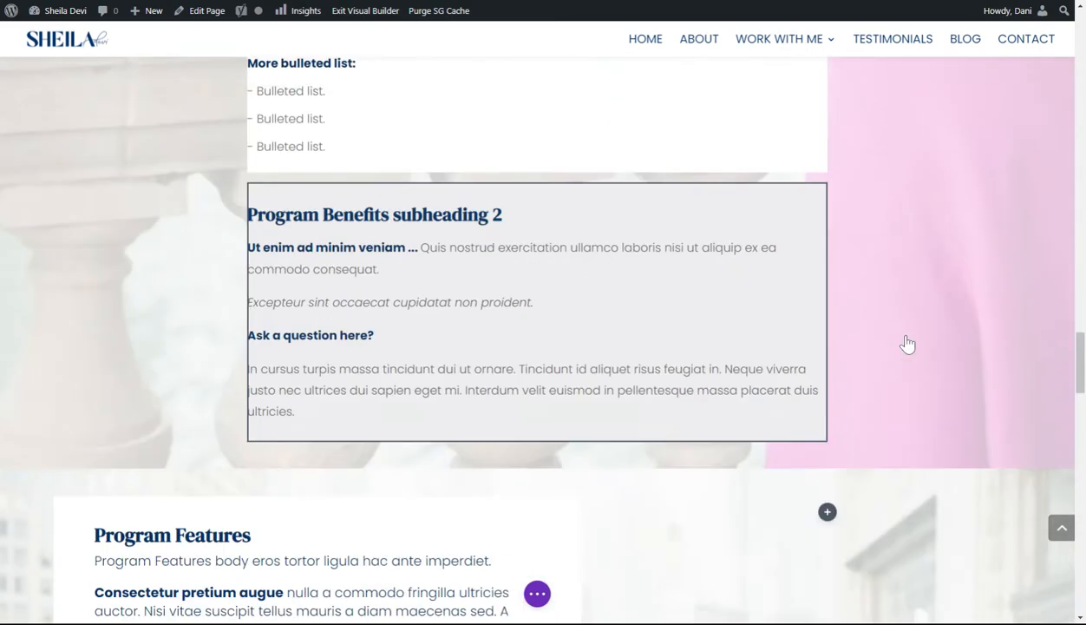
pyautogui.scroll(20, 908, 339)
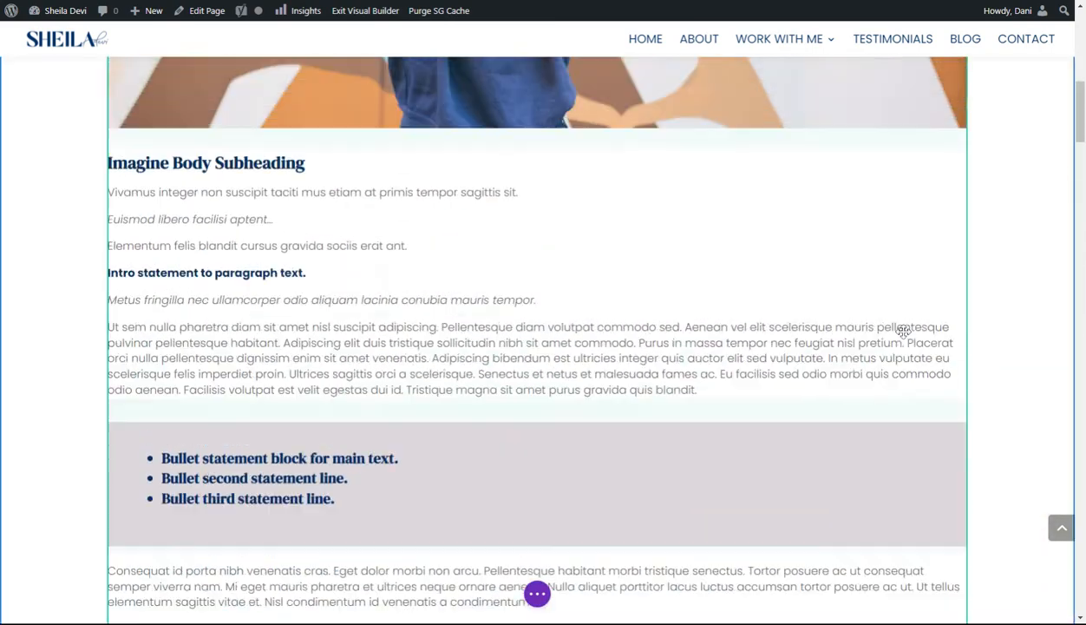
pyautogui.scroll(2, 905, 340)
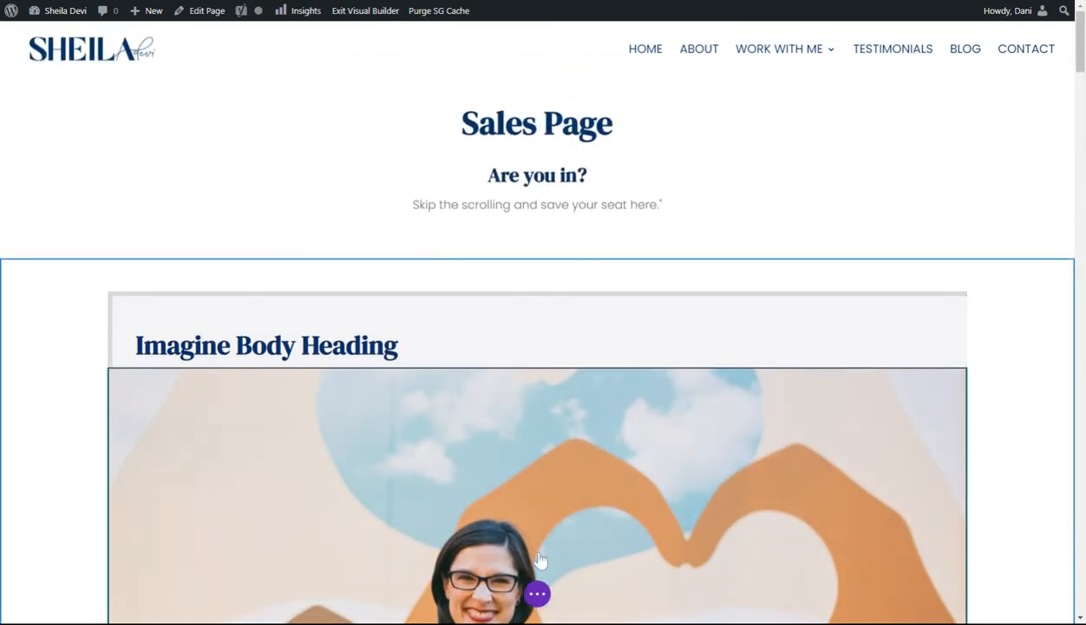
pyautogui.click(537, 593)
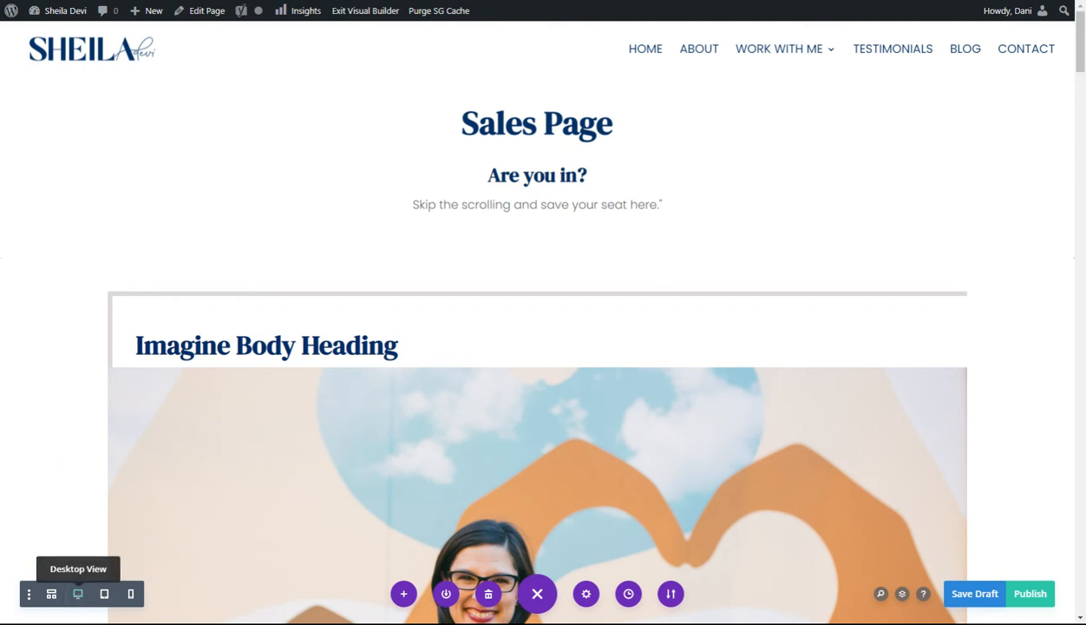
pyautogui.click(104, 593)
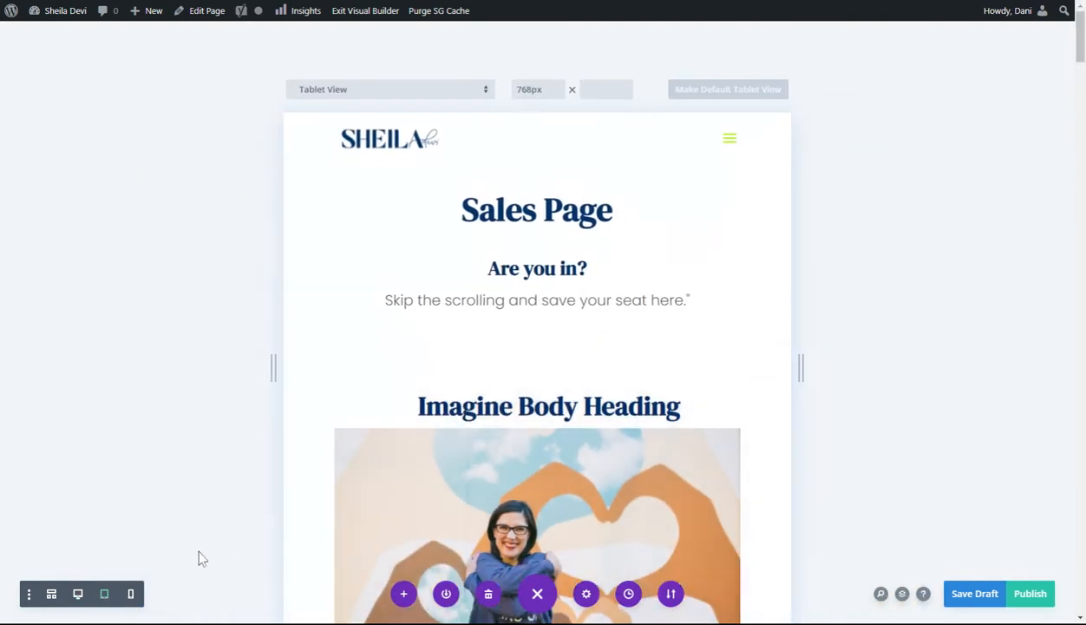
pyautogui.click(131, 593)
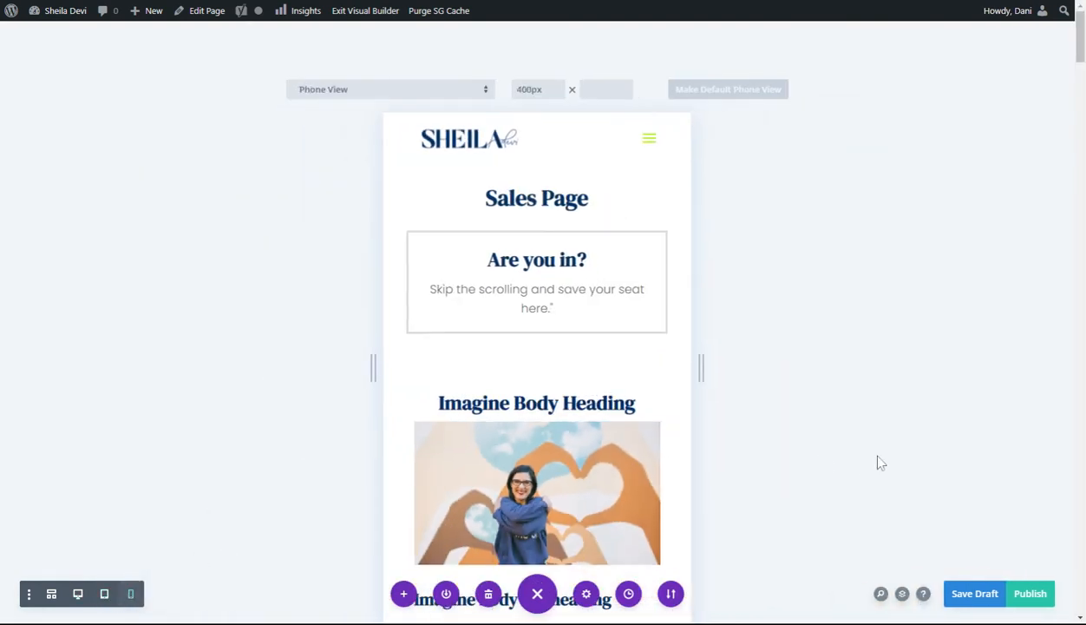
pyautogui.scroll(-5, 896, 453)
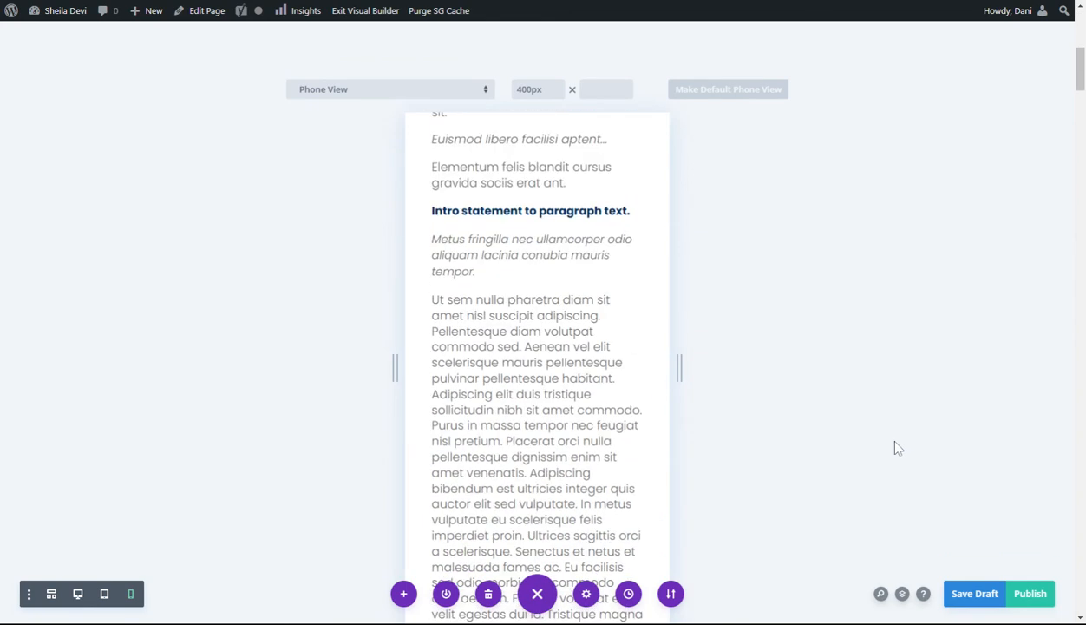
pyautogui.scroll(5, 898, 447)
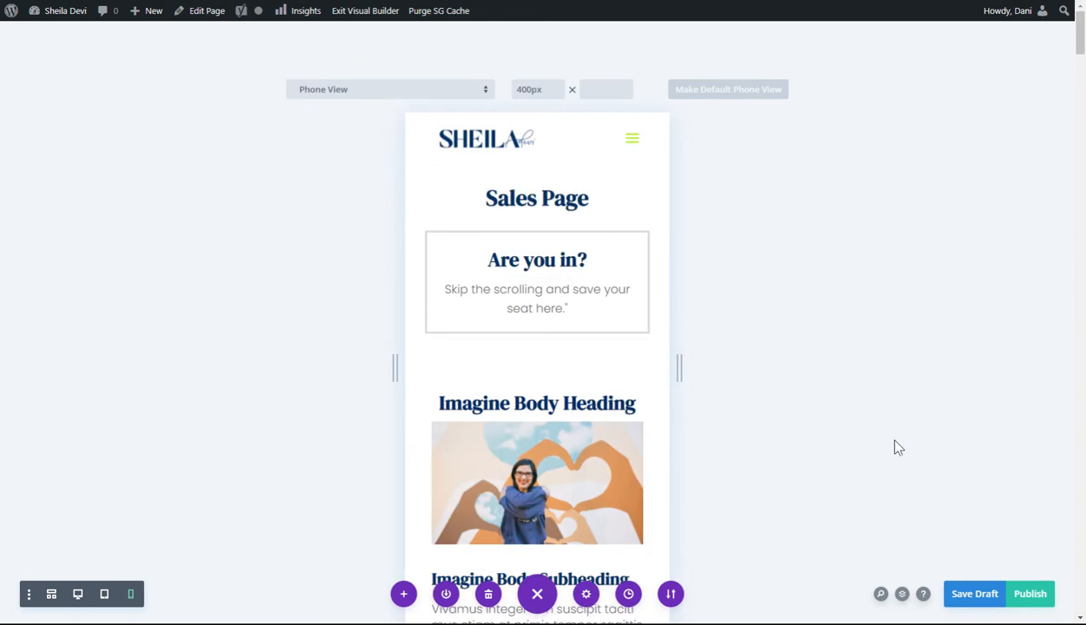
pyautogui.click(77, 593)
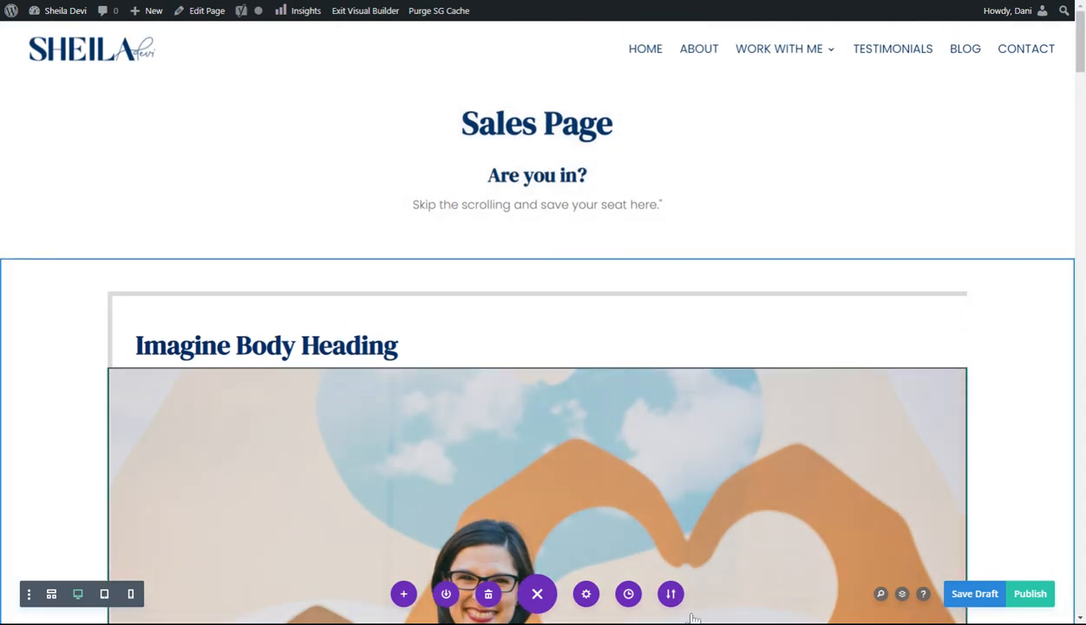
# Save the page draft and open the page settings in a widened window, closing them again.
pyautogui.click(970, 605)
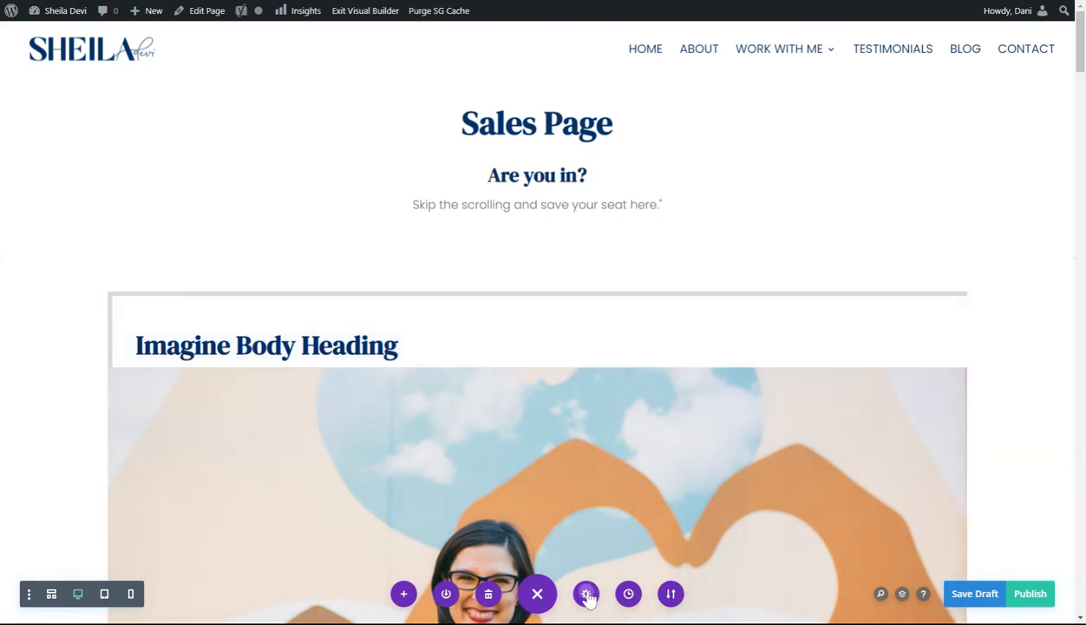
pyautogui.click(586, 593)
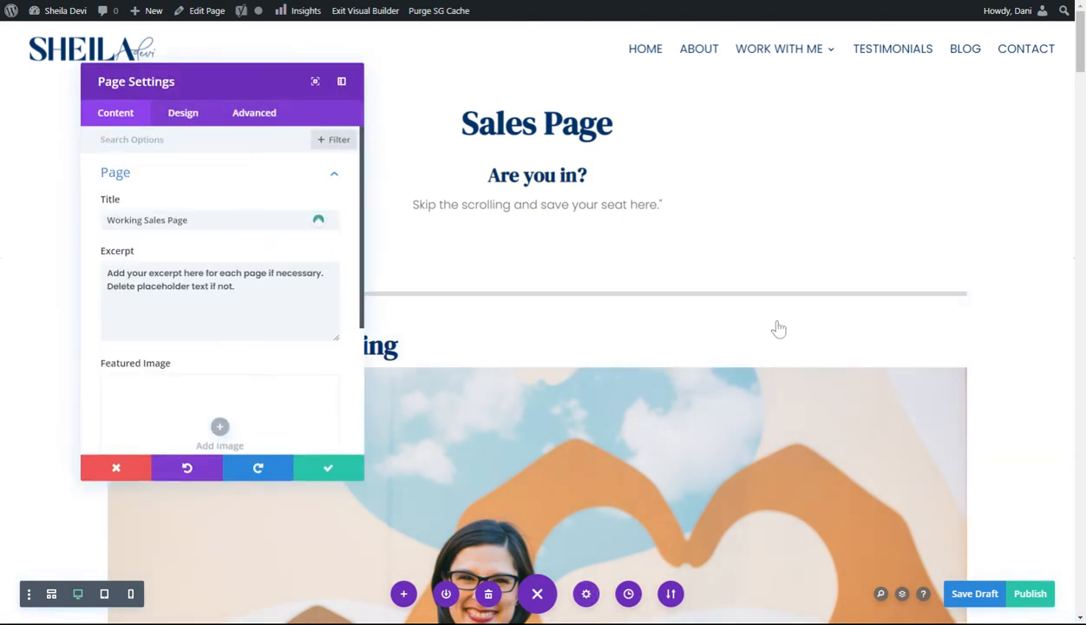
pyautogui.moveTo(360, 478); pyautogui.dragTo(638, 482)
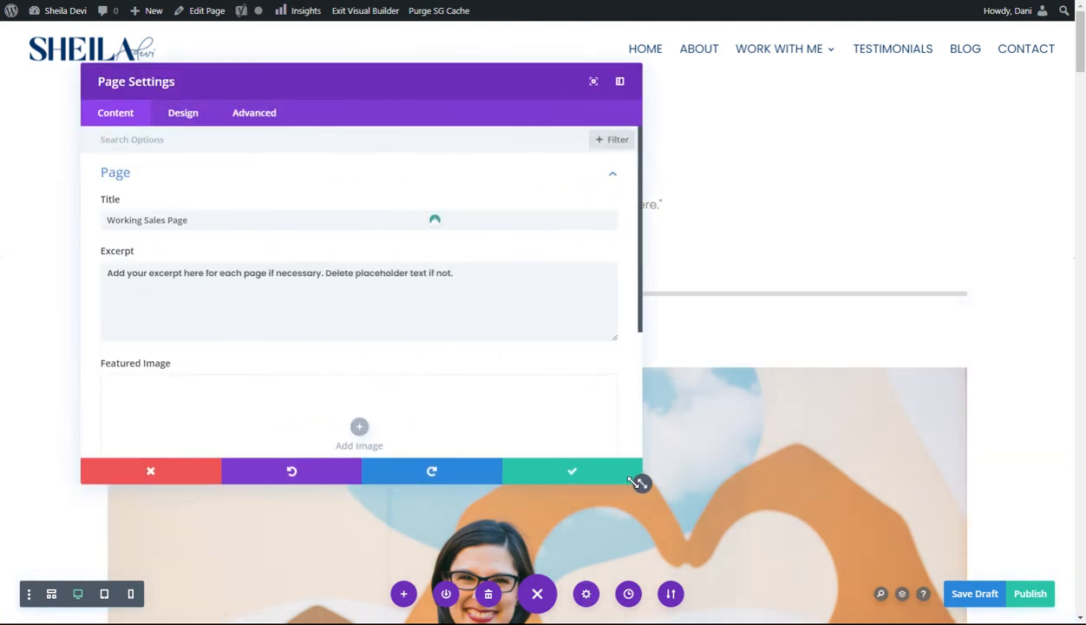
pyautogui.click(173, 480)
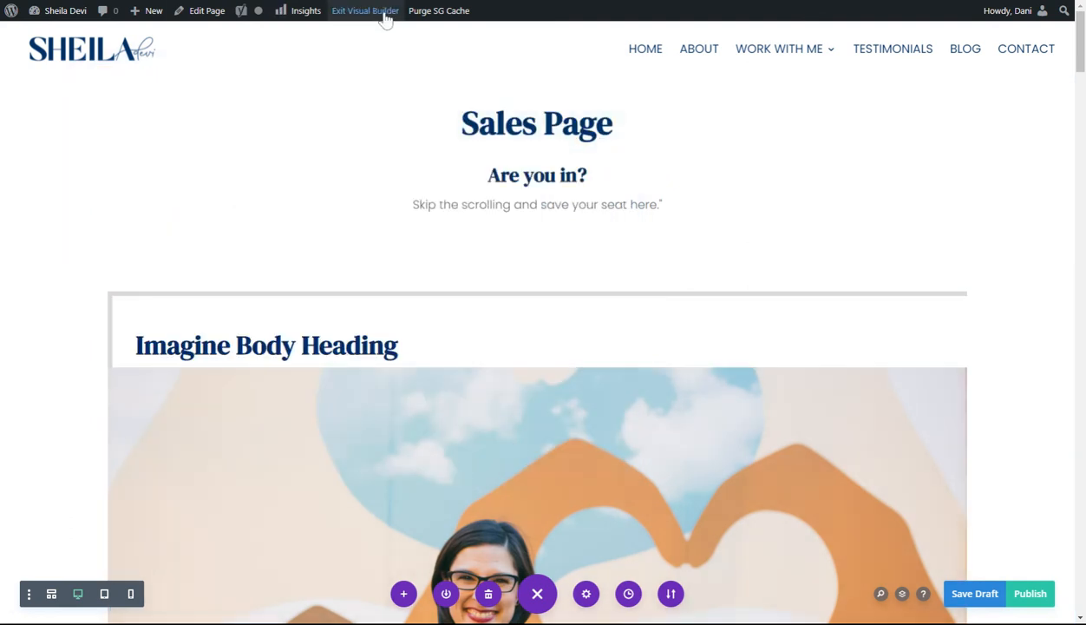
pyautogui.hotkey('ctrl', 's')
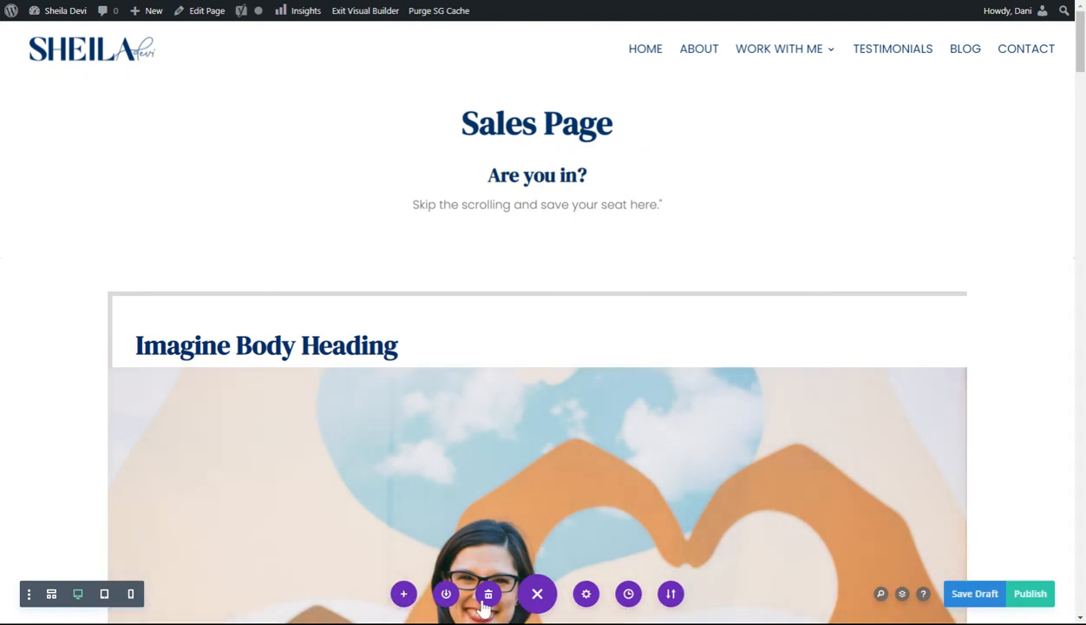
# Review the title, excerpt, featured image, design and advanced options in the page settings, and close them.
pyautogui.click(585, 597)
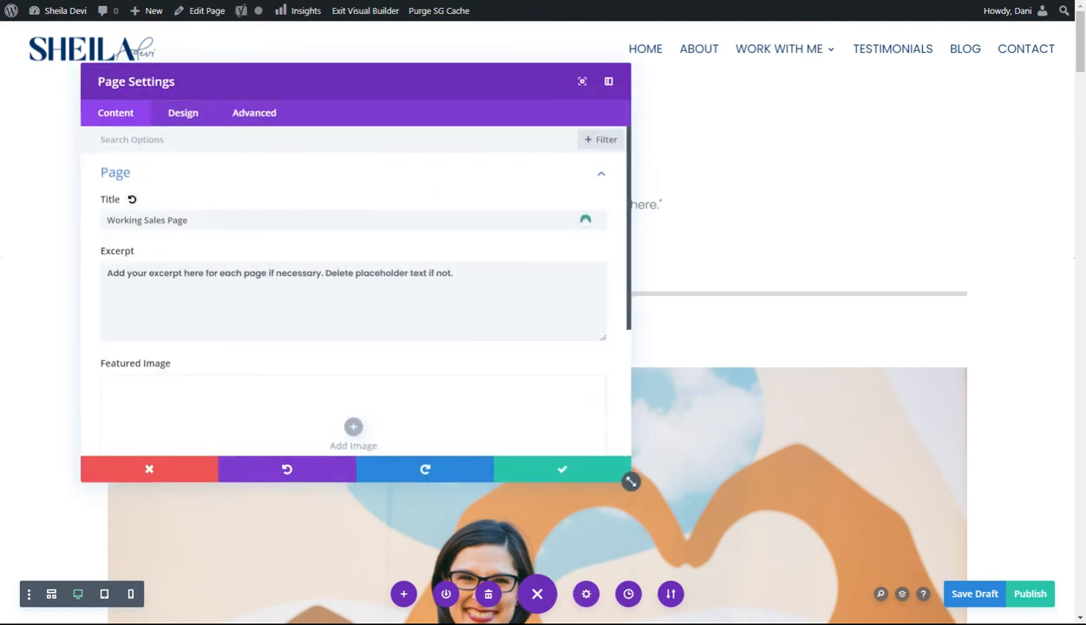
pyautogui.moveTo(106, 220); pyautogui.dragTo(192, 232)
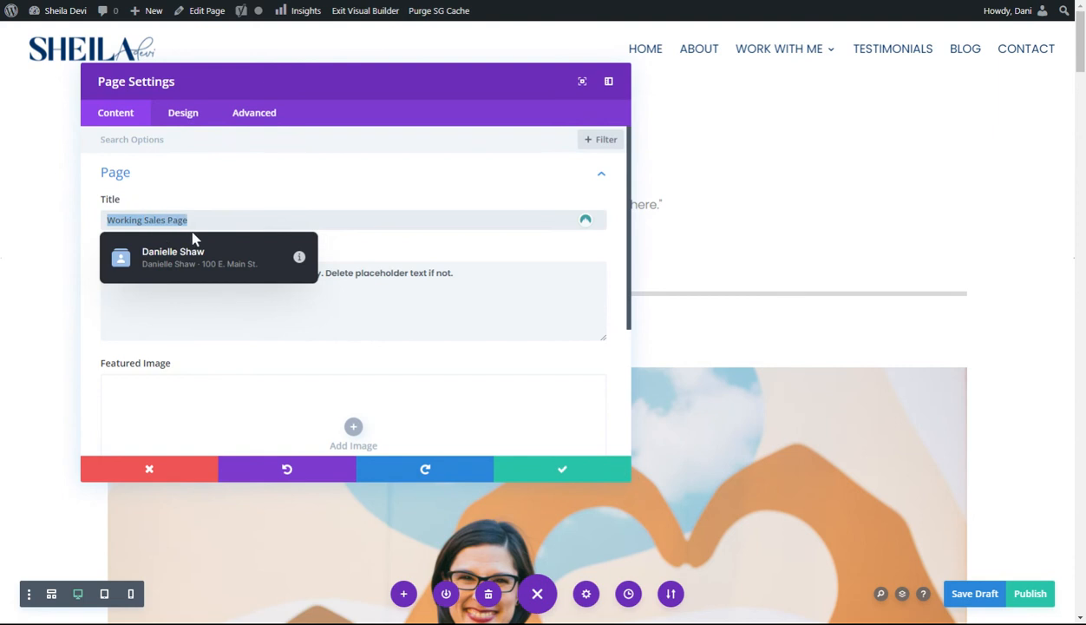
pyautogui.doubleClick(178, 220)
pyautogui.click(453, 274)
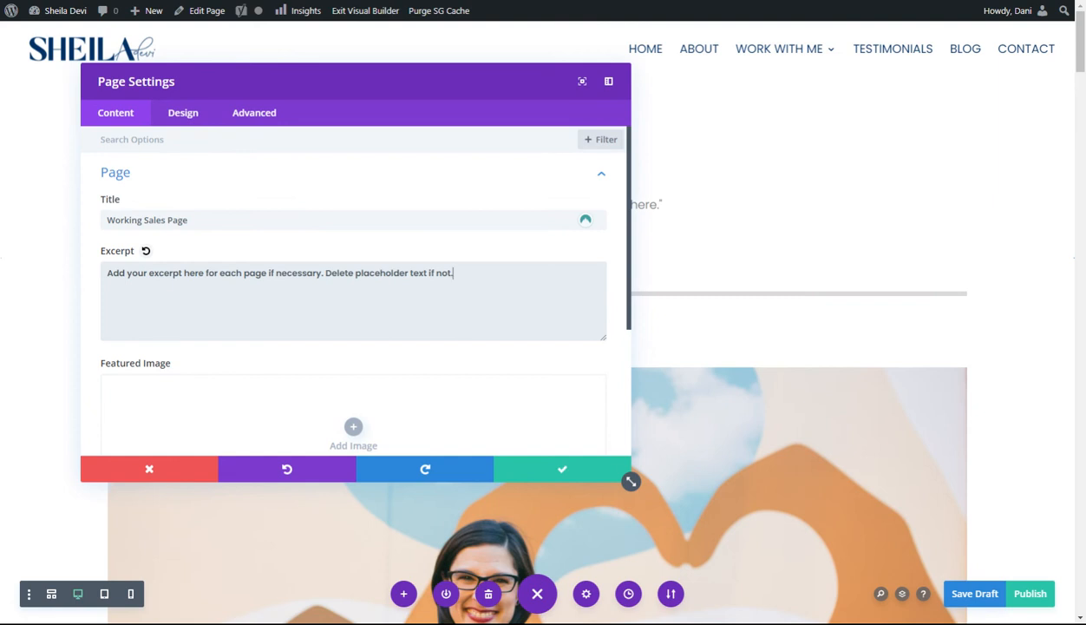
pyautogui.moveTo(113, 274); pyautogui.dragTo(446, 274)
pyautogui.click(455, 274)
pyautogui.scroll(-1, 455, 286)
pyautogui.scroll(-4, 400, 313)
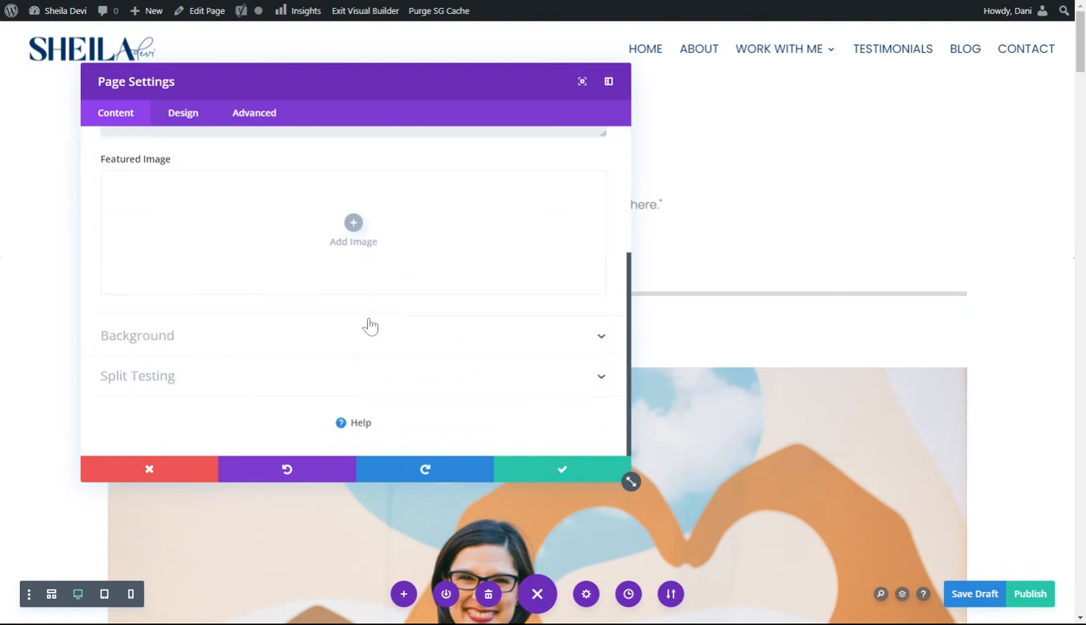
pyautogui.scroll(5, 371, 326)
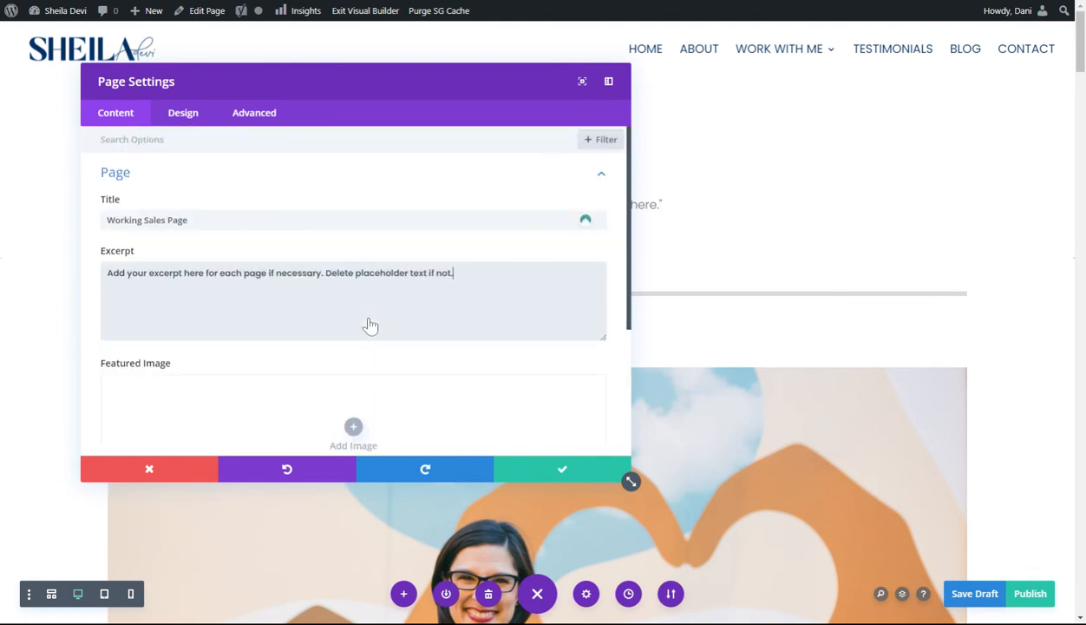
pyautogui.click(178, 122)
pyautogui.click(262, 116)
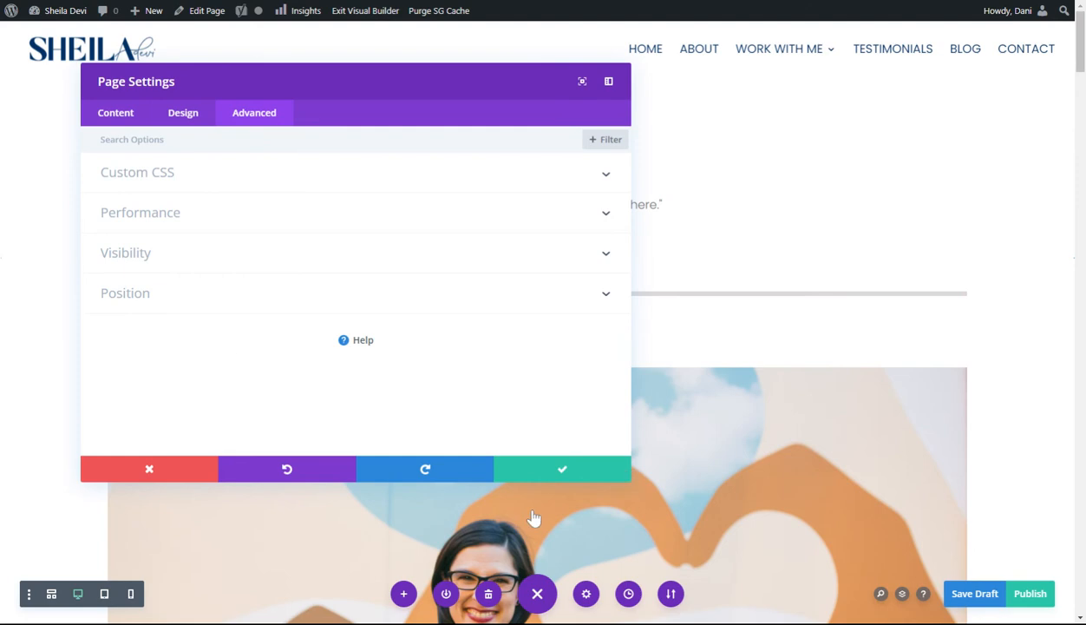
pyautogui.click(548, 469)
# Save the sales page as a draft and exit the visual builder.
pyautogui.scroll(-3, 645, 354)
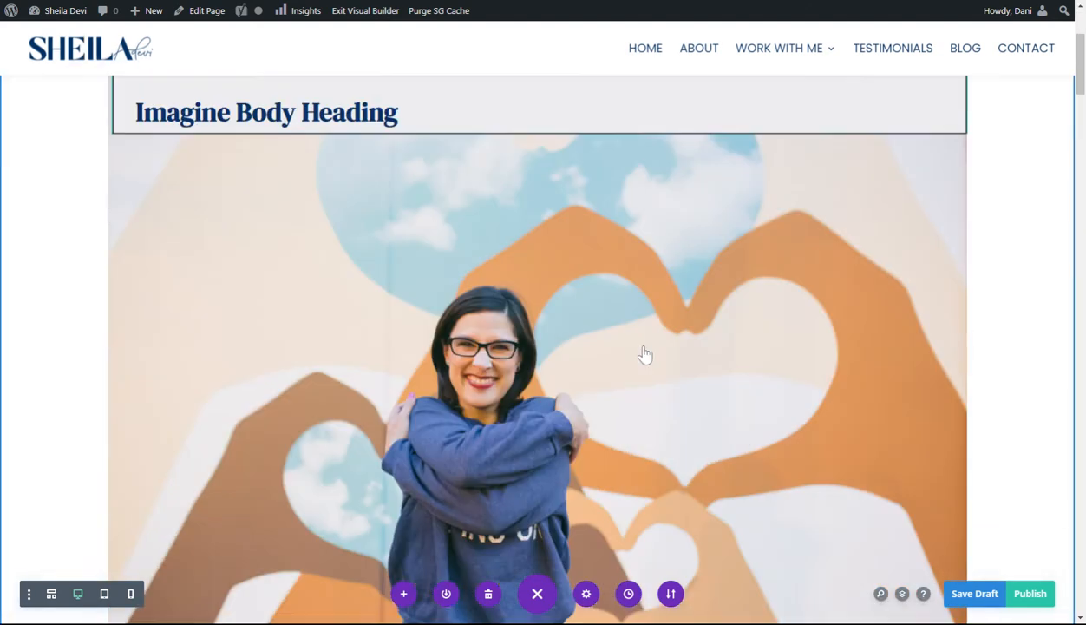
pyautogui.scroll(3, 632, 347)
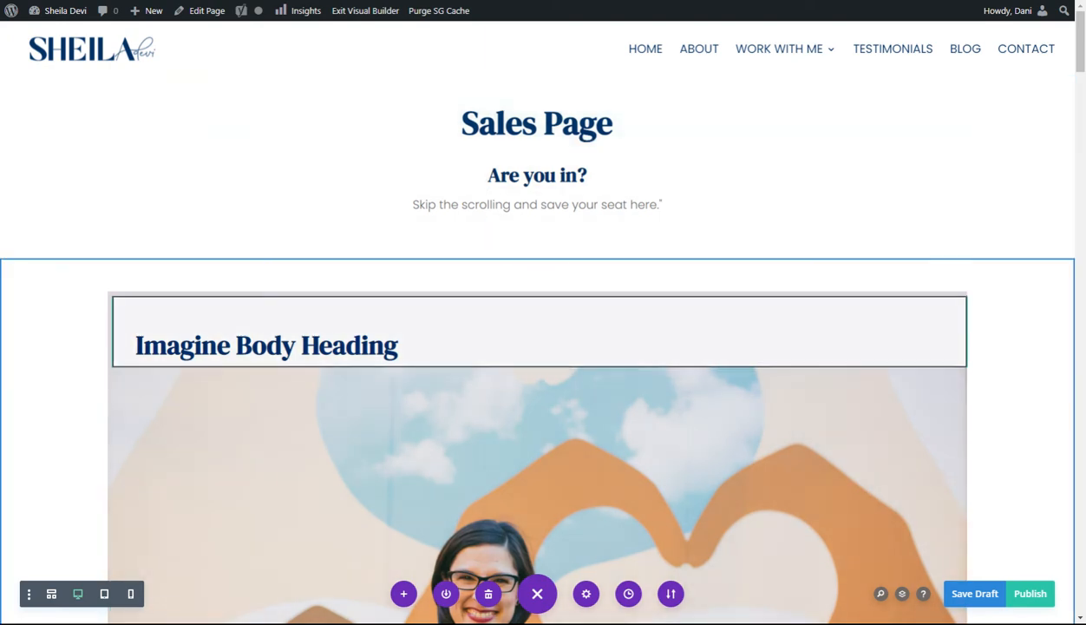
pyautogui.click(989, 594)
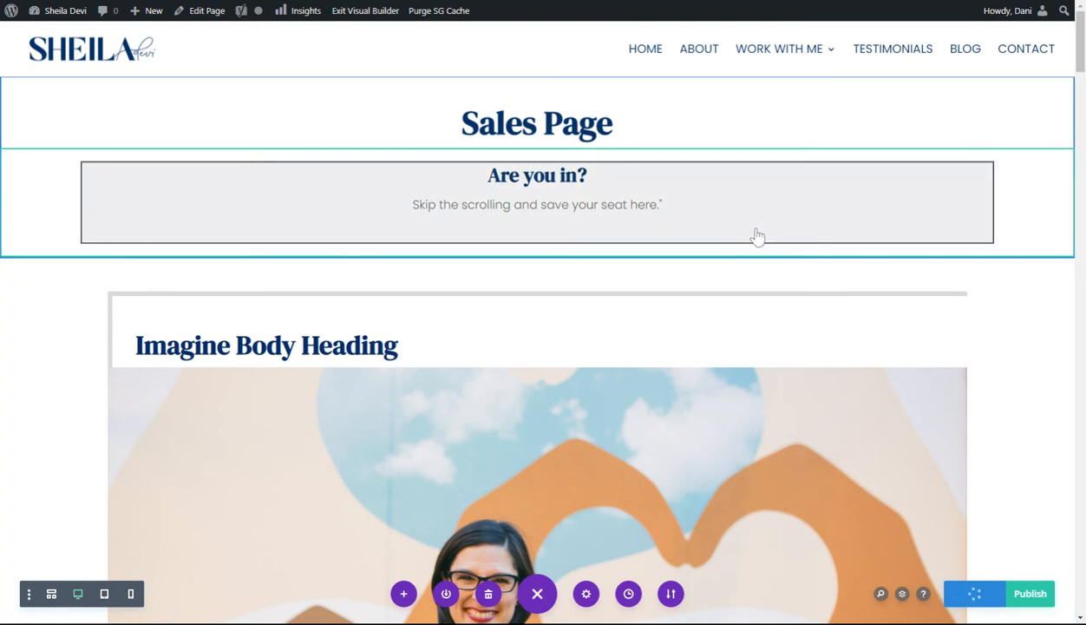
pyautogui.click(374, 18)
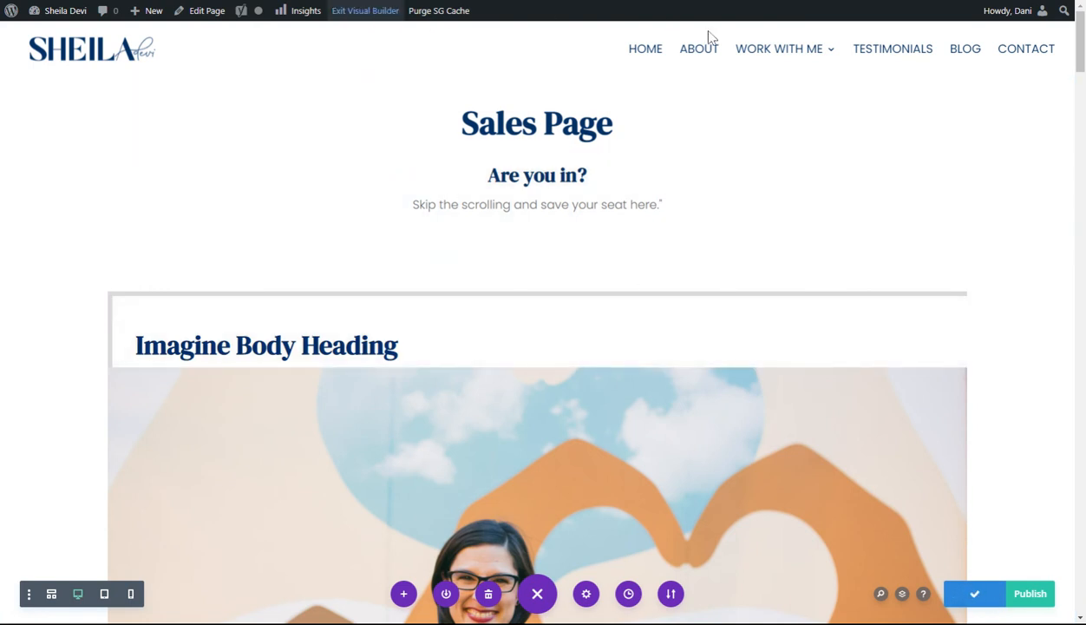
# Look through the sales page outside the builder down to the footer, and return to its beginning.
pyautogui.scroll(-15, 646, 203)
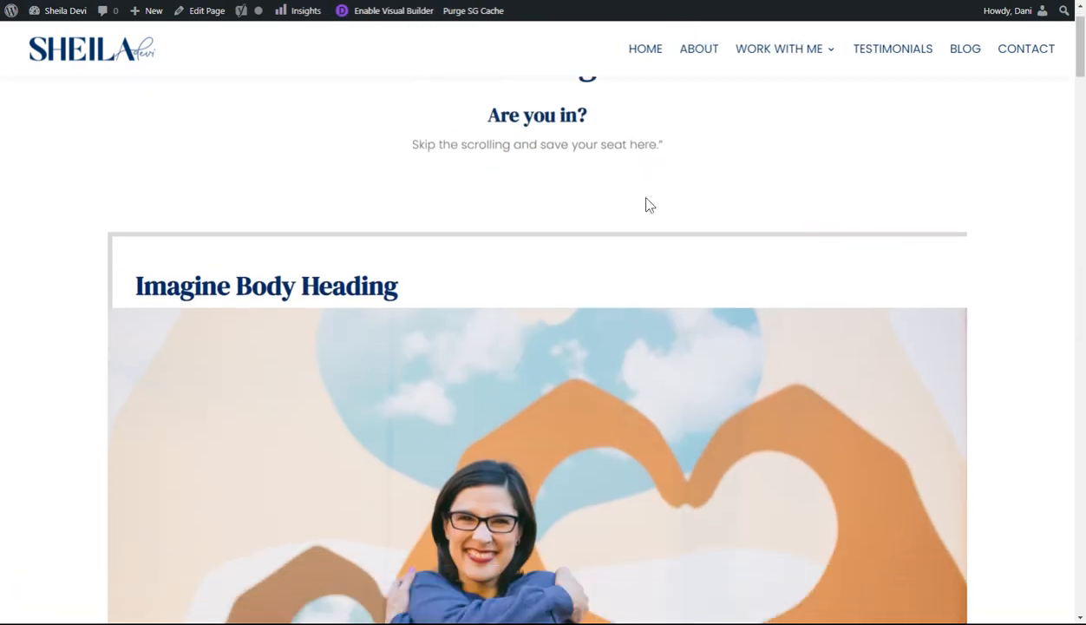
pyautogui.scroll(-15, 653, 205)
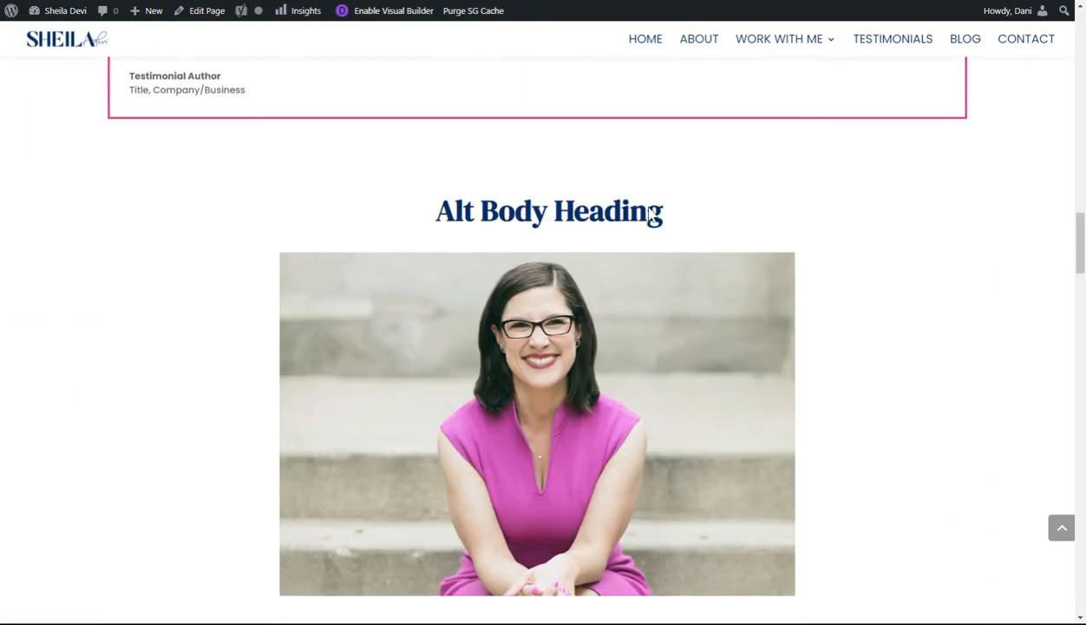
pyautogui.scroll(-20, 652, 218)
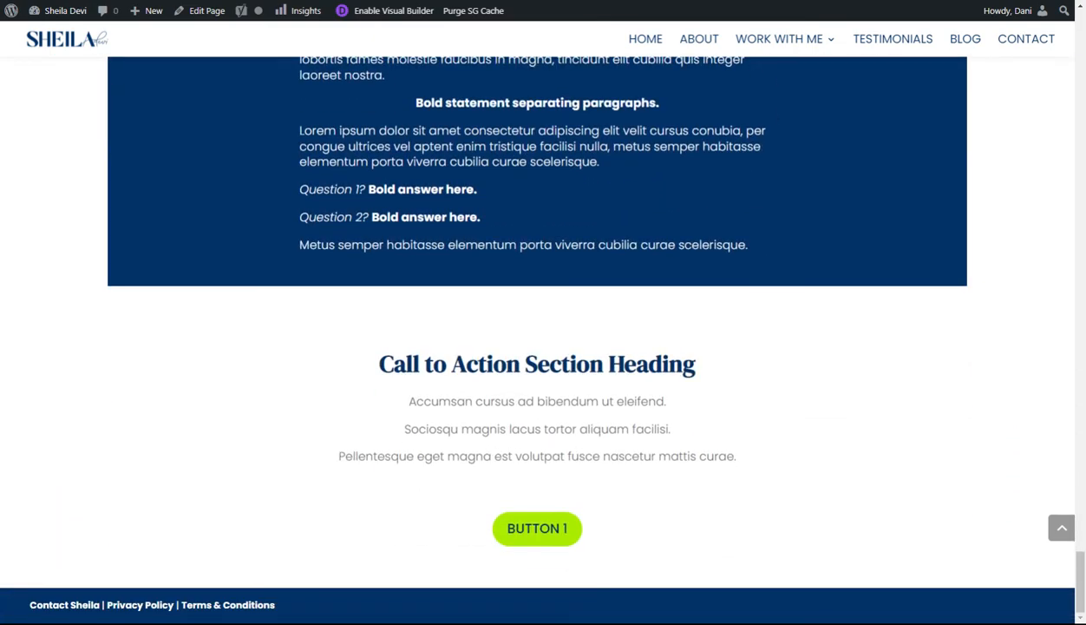
pyautogui.click(1062, 527)
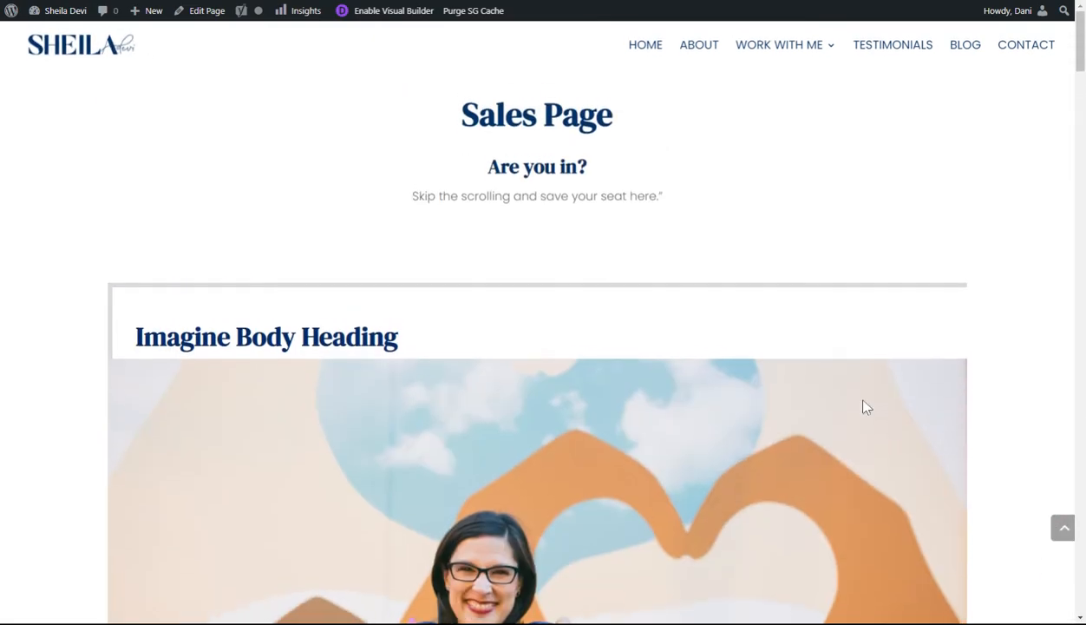
# Go to the site's dashboard and list only your own pages.
pyautogui.moveTo(61, 13)
pyautogui.click(54, 33)
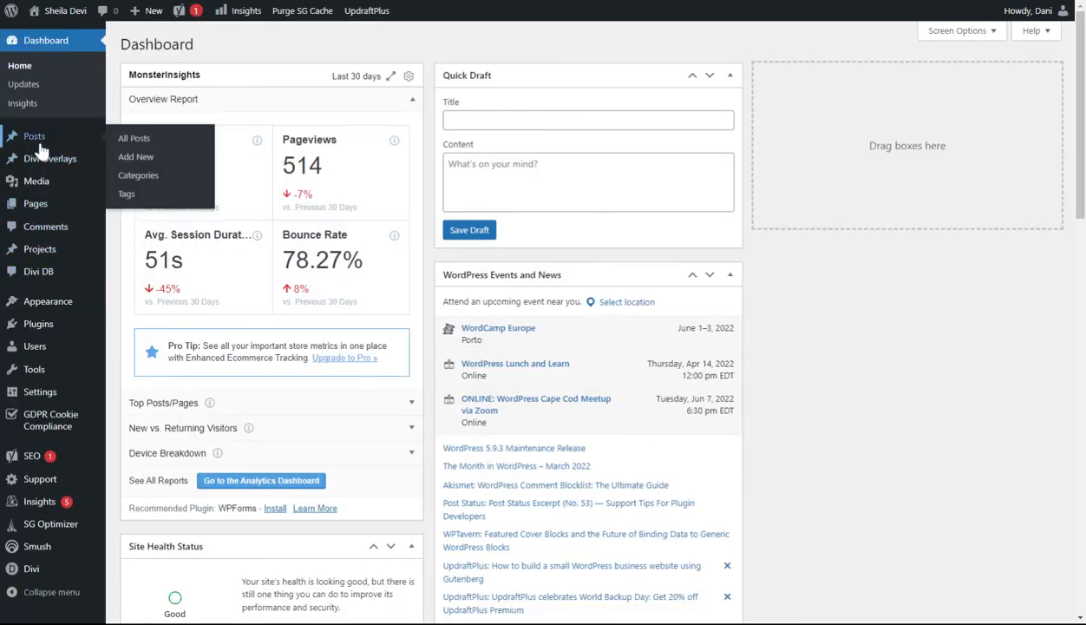
pyautogui.click(35, 205)
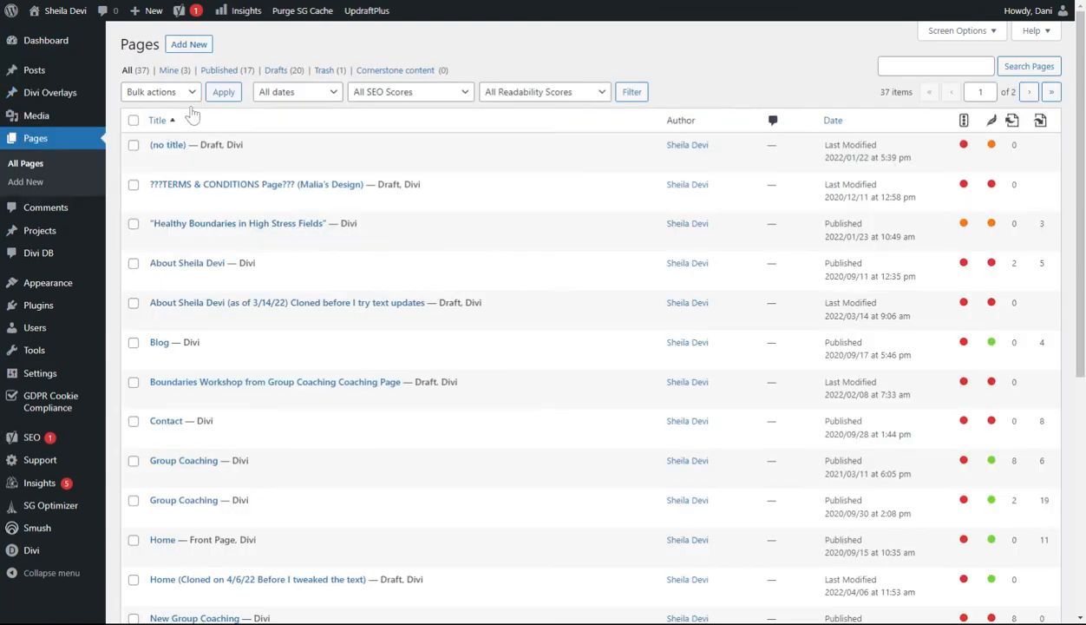
pyautogui.click(170, 71)
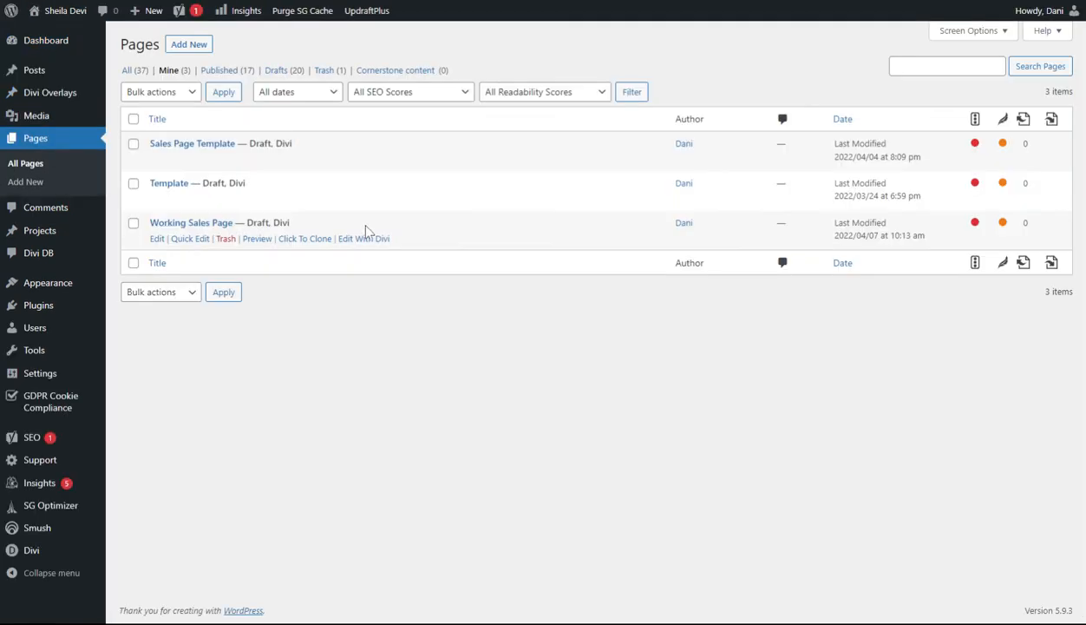
# Quick-edit the Working Sales Page draft, set its slug to working-sales-page and update it.
pyautogui.click(190, 238)
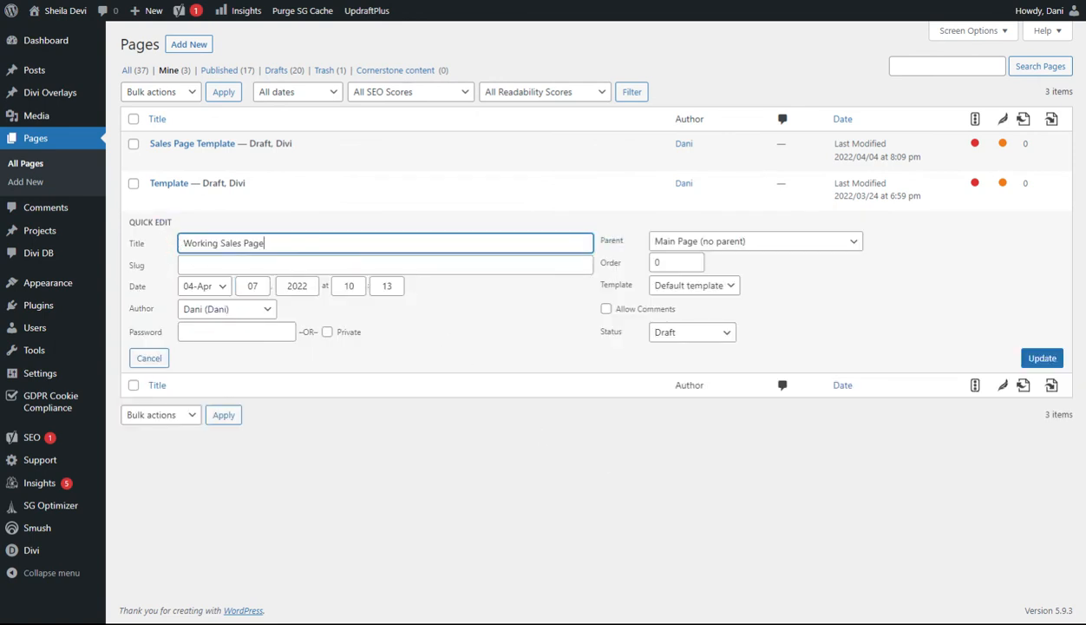
pyautogui.click(377, 257)
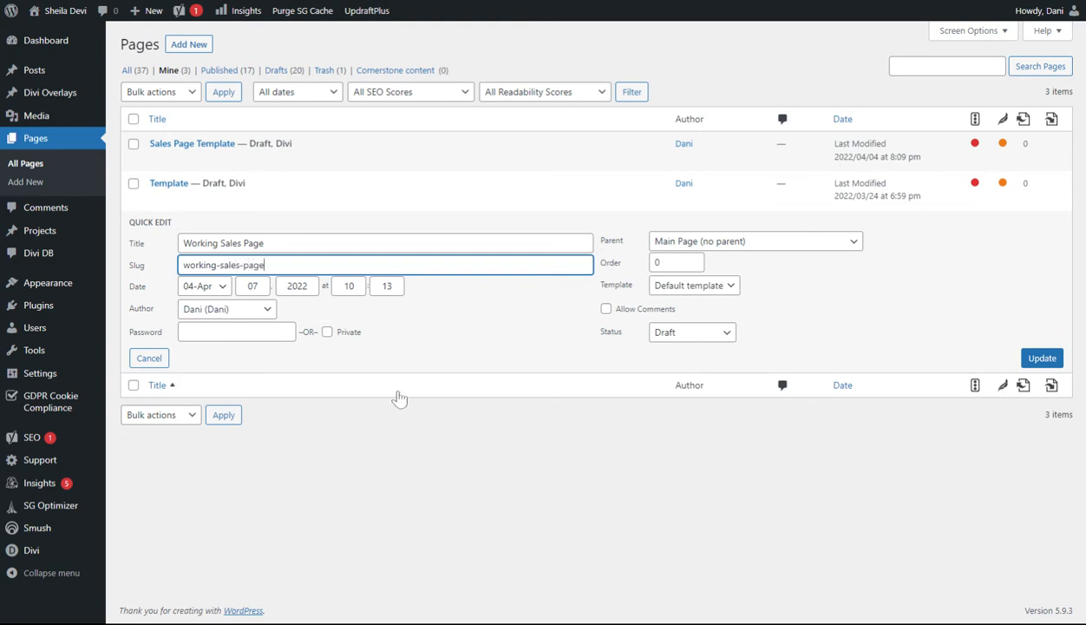
pyautogui.click(410, 420)
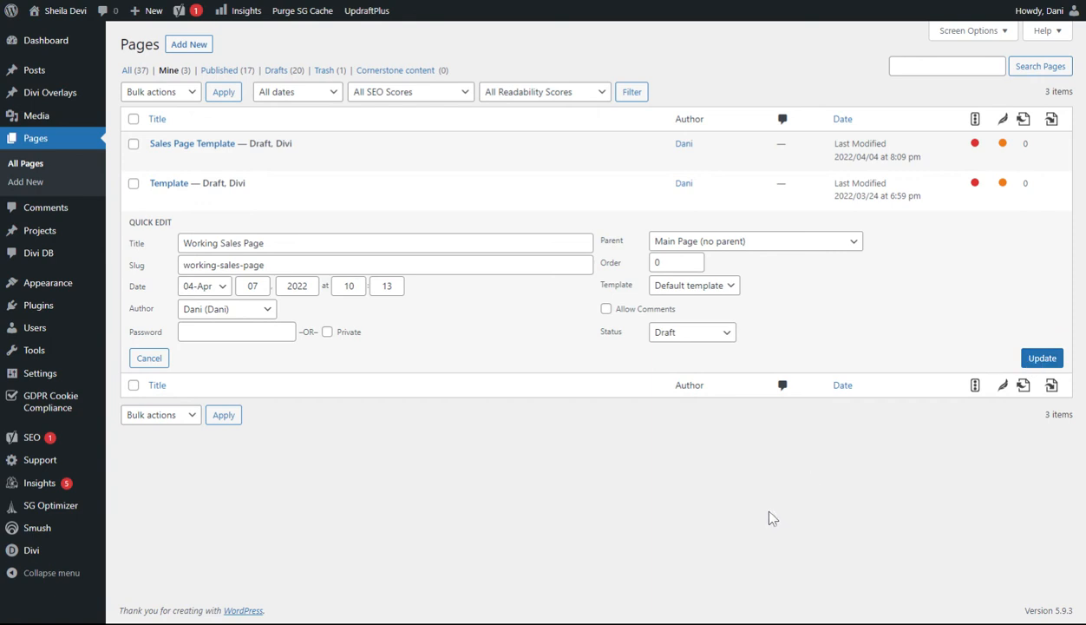
pyautogui.click(1041, 358)
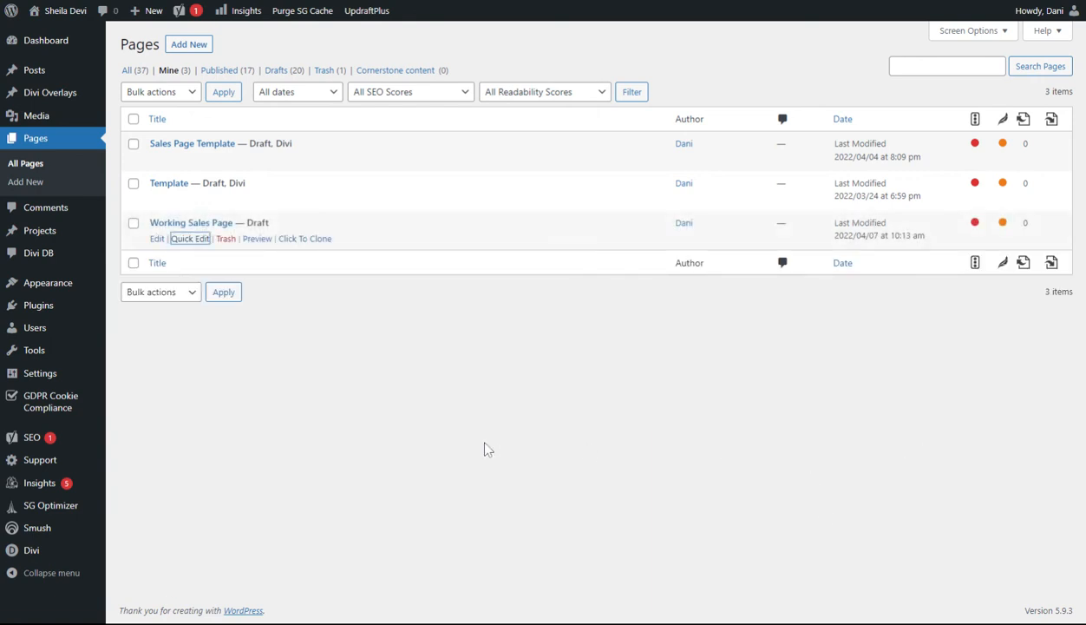